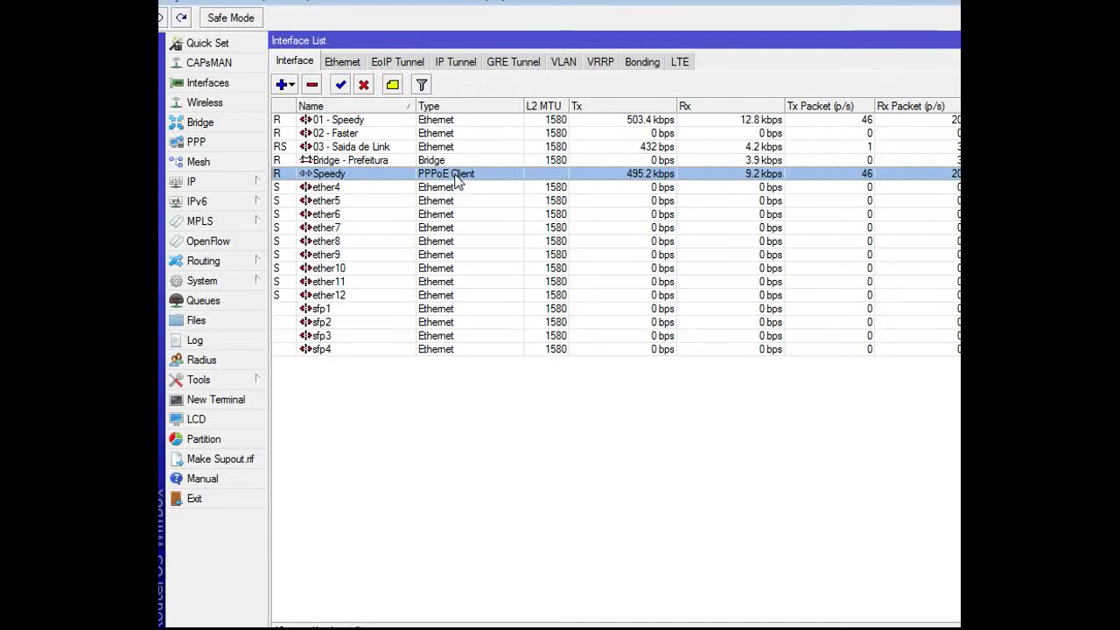
Step: Click through the ether4, Speedy, Bridge - Prefeitura and 03 - Saida de Link interface rows
click(460, 188)
click(509, 177)
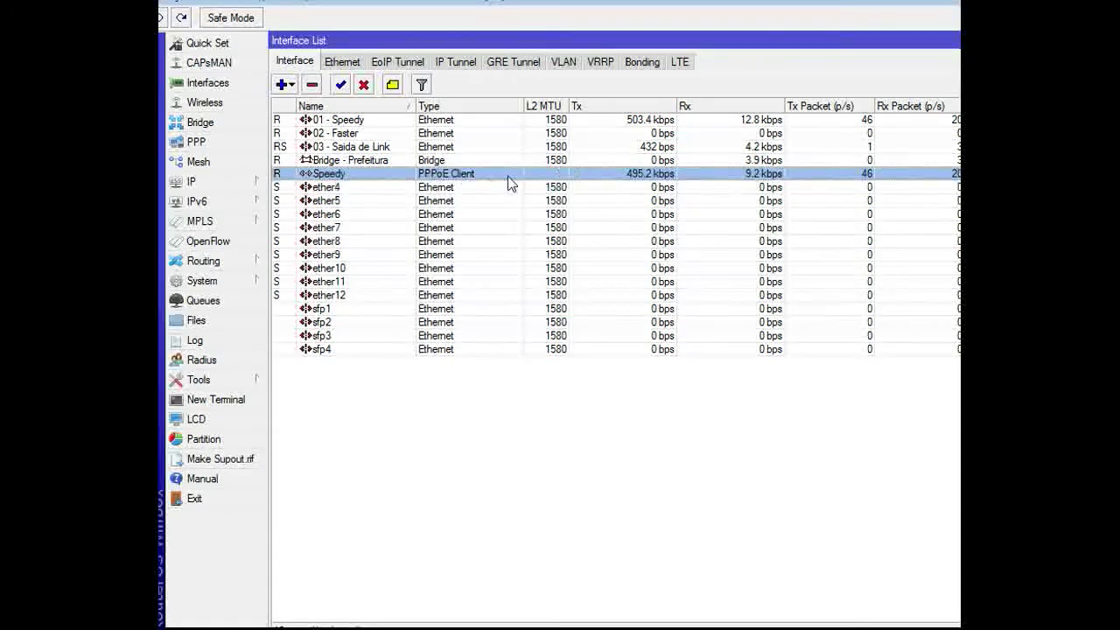
click(639, 161)
click(646, 147)
click(644, 159)
click(643, 149)
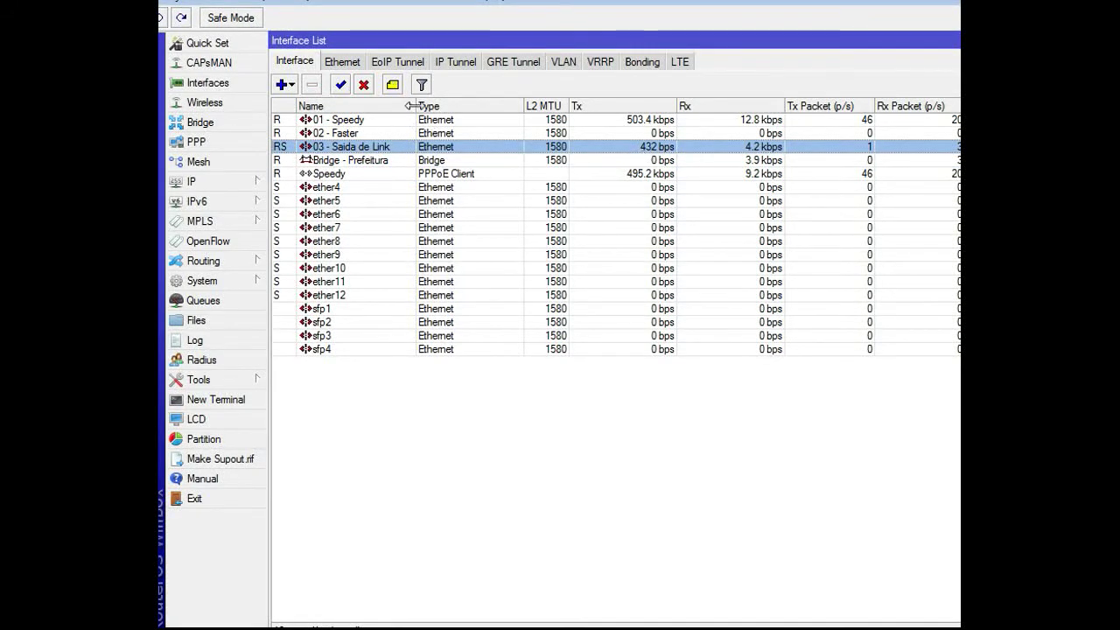
Step: Narrow the Name column to reveal Rx Packet values, then reselect the Speedy PPPoE client
drag(416, 106, 372, 105)
click(562, 159)
click(563, 145)
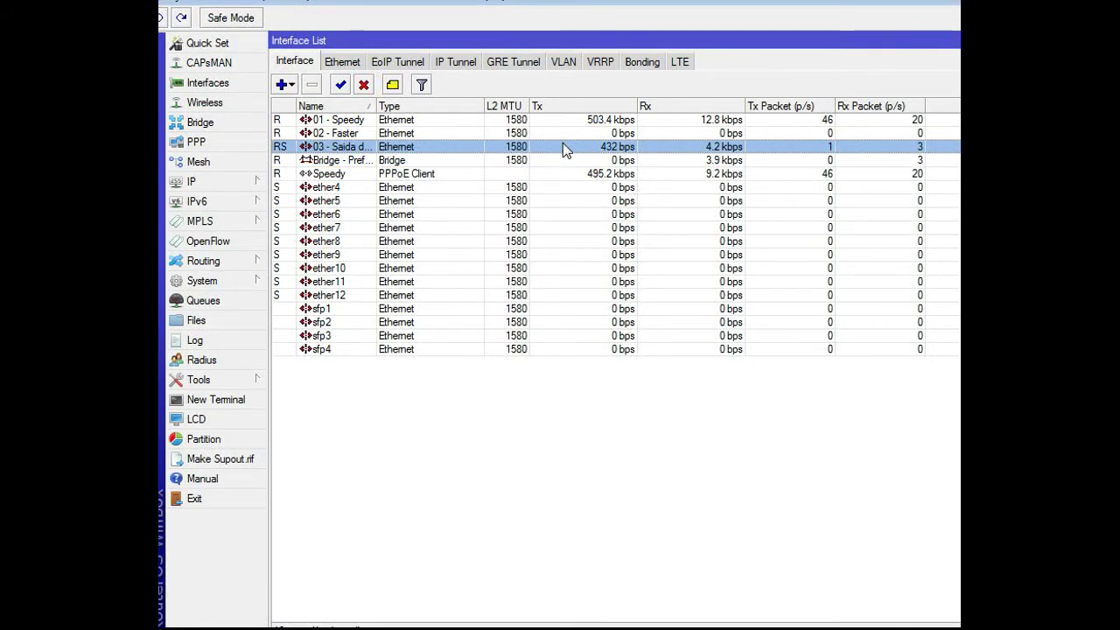
click(561, 163)
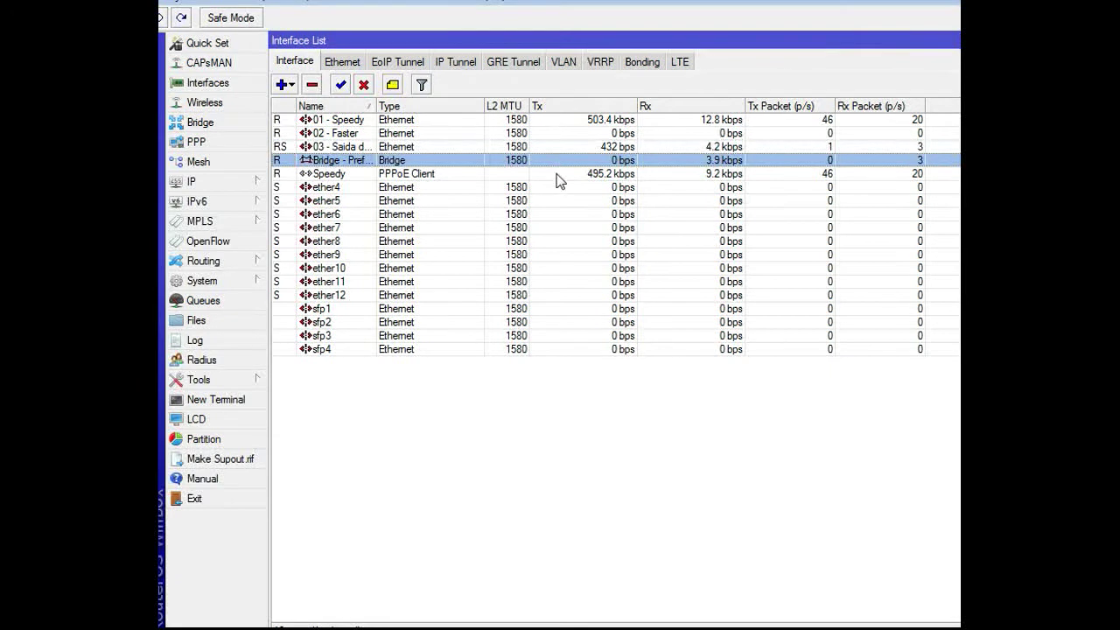
click(560, 179)
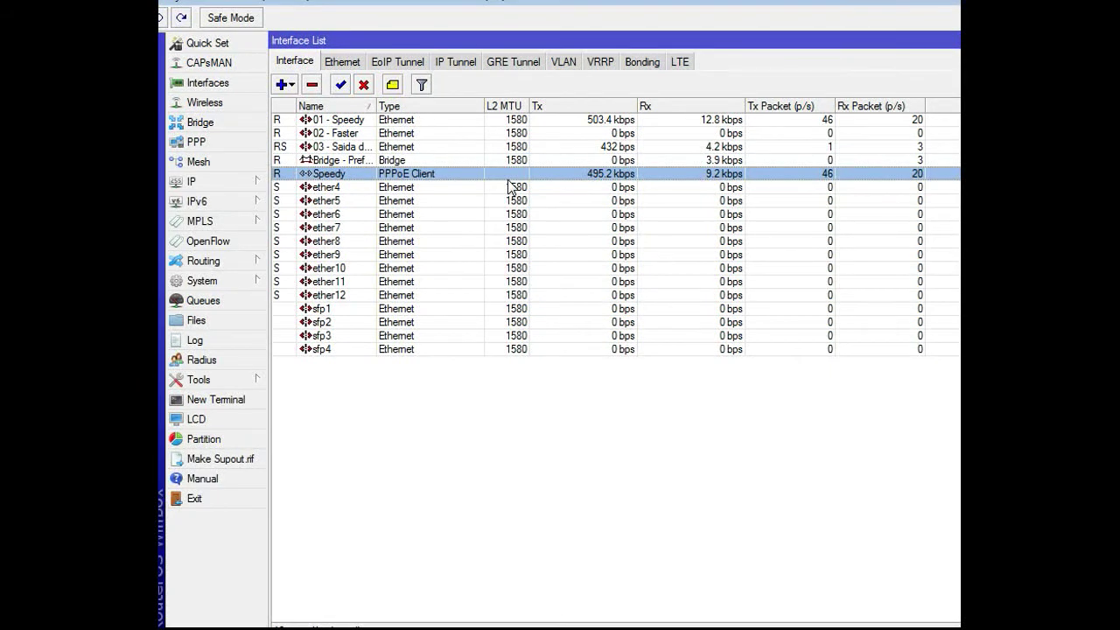
click(469, 183)
click(467, 175)
right_click(441, 175)
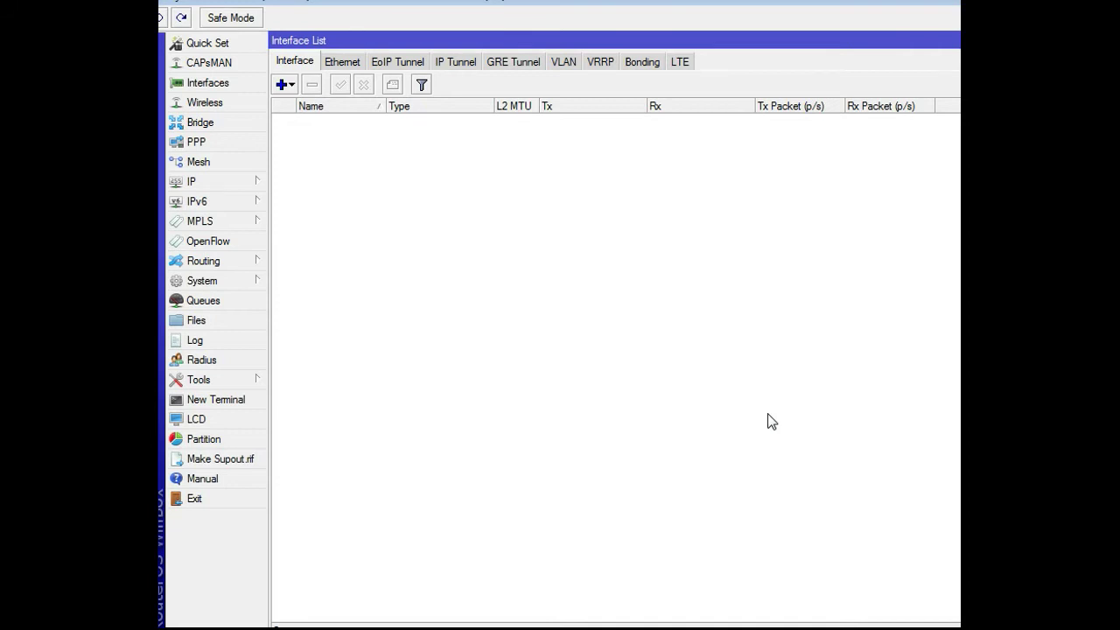
click(341, 176)
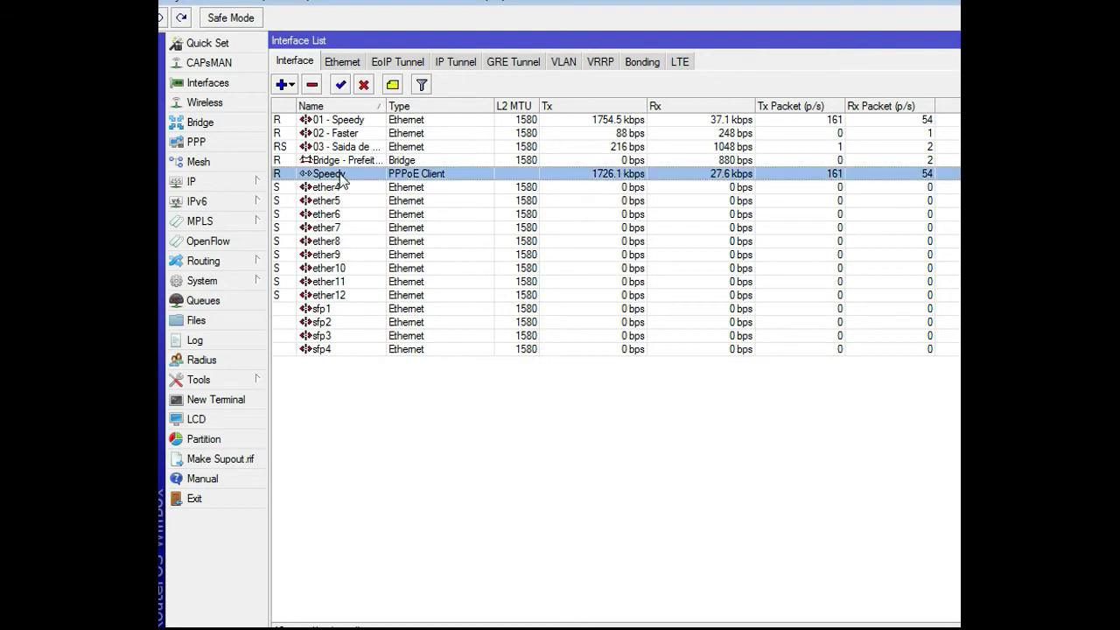
Step: Run Torch on Speedy, also collecting Port and Protocol, and start the capture
right_click(340, 178)
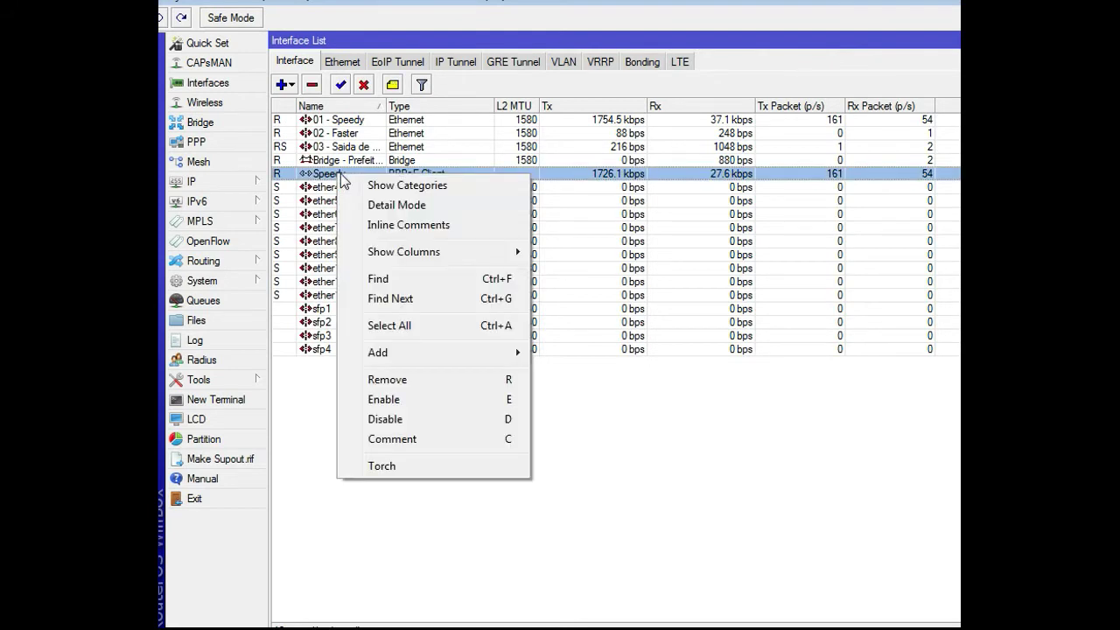
click(388, 465)
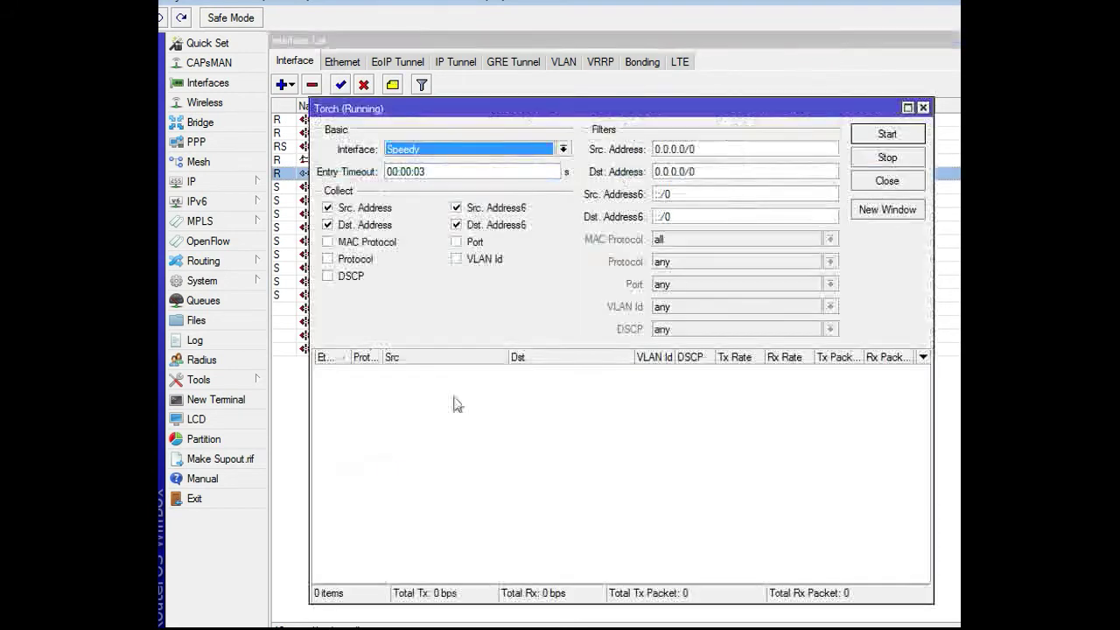
click(456, 243)
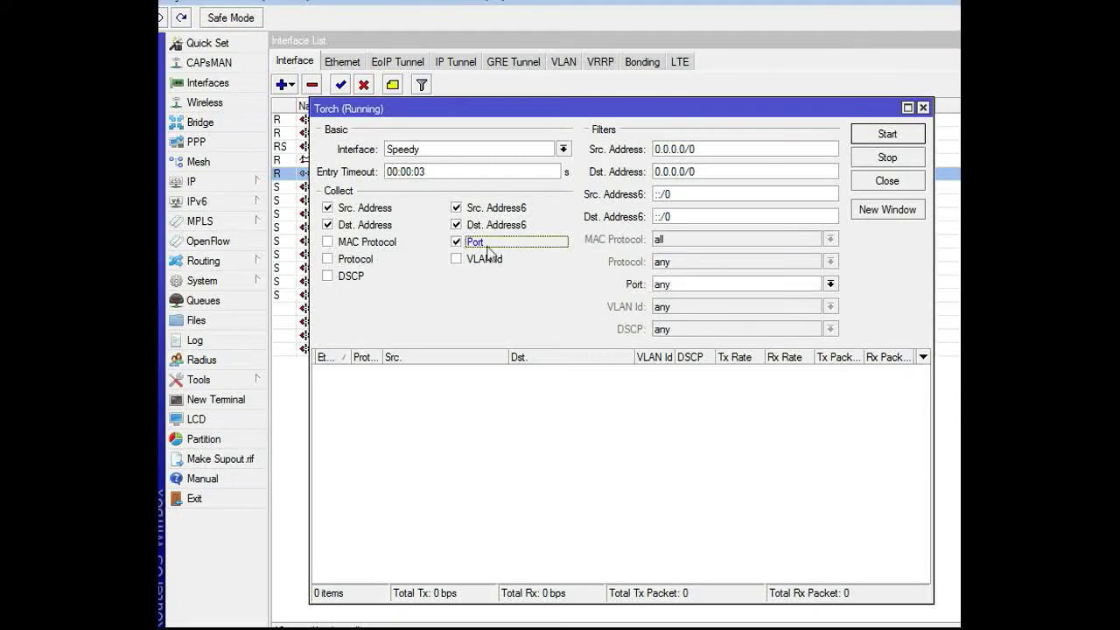
click(327, 260)
click(884, 140)
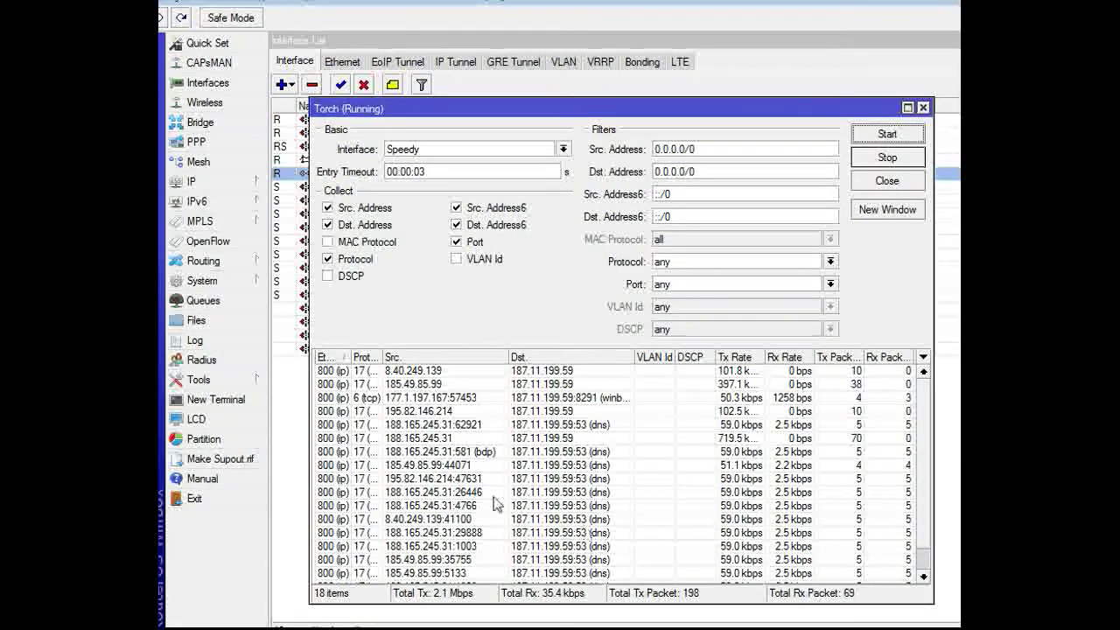
Step: Widen the Prot. column and inspect the 188.165.245.31, 185.49.85.99 and 8.40.249.139 flows
drag(382, 351, 415, 351)
click(600, 455)
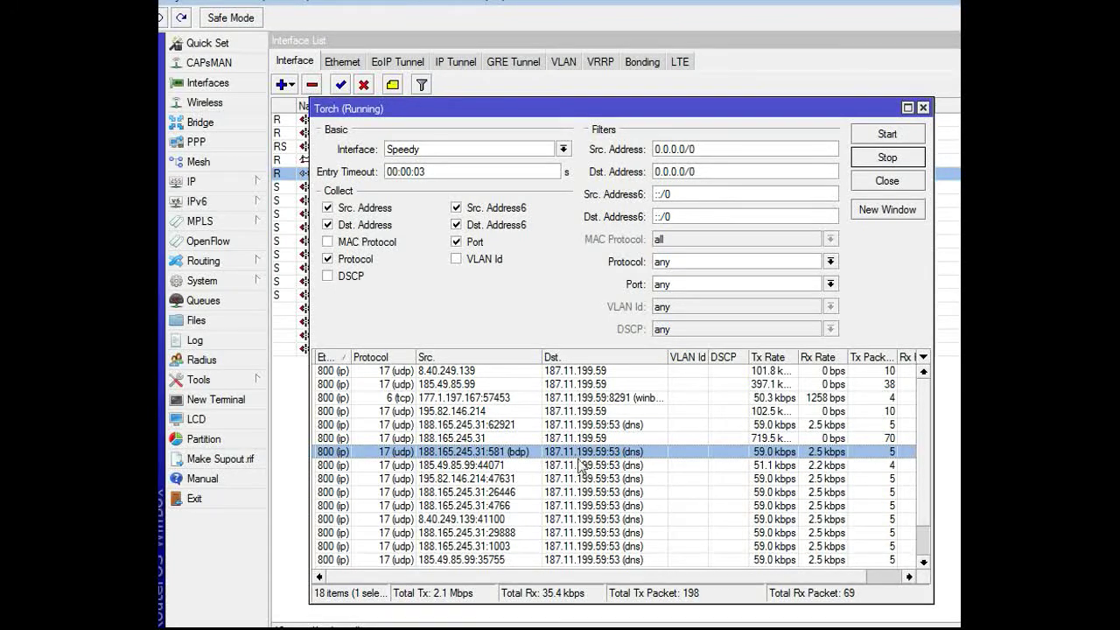
click(582, 465)
click(581, 519)
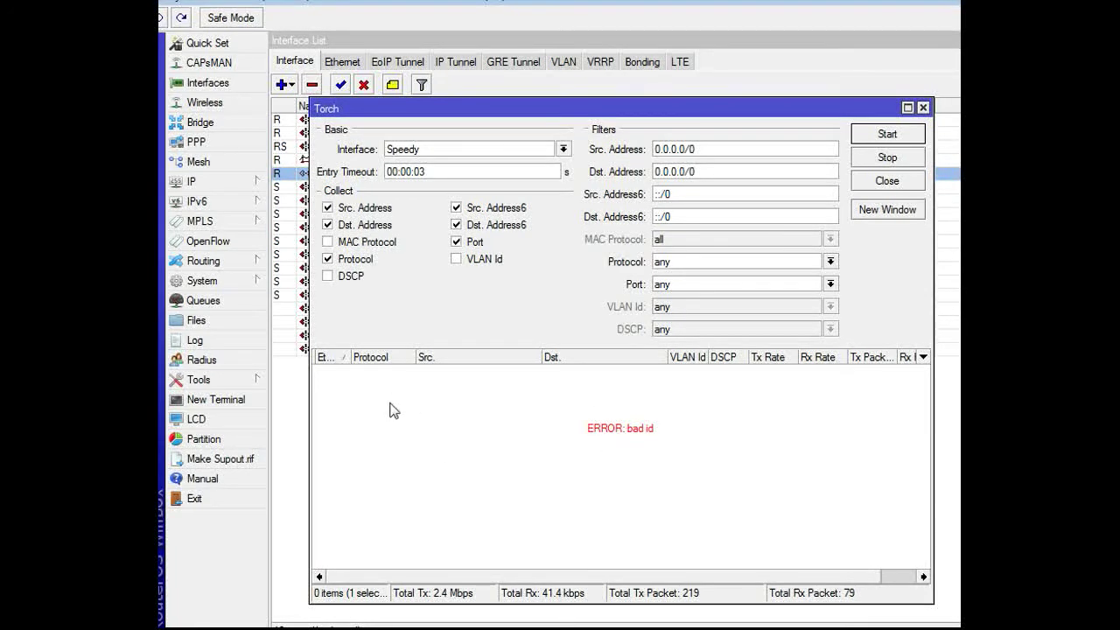
Step: Restart the capture and inspect the 185.49.85.99:26276 and 107.170.193.80:42659 flows
click(880, 134)
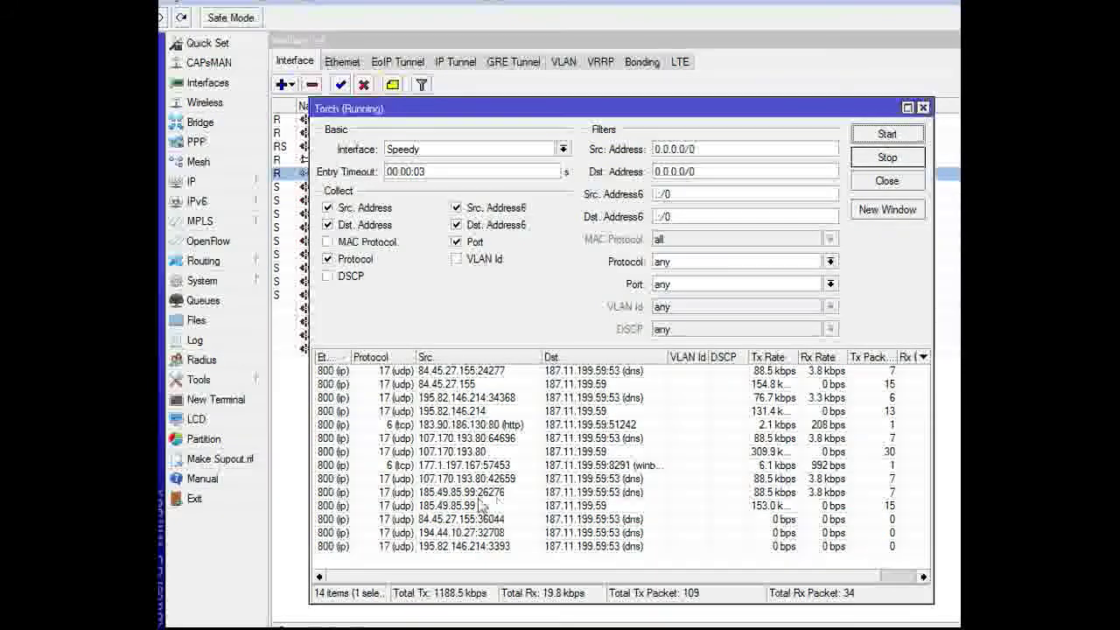
click(391, 493)
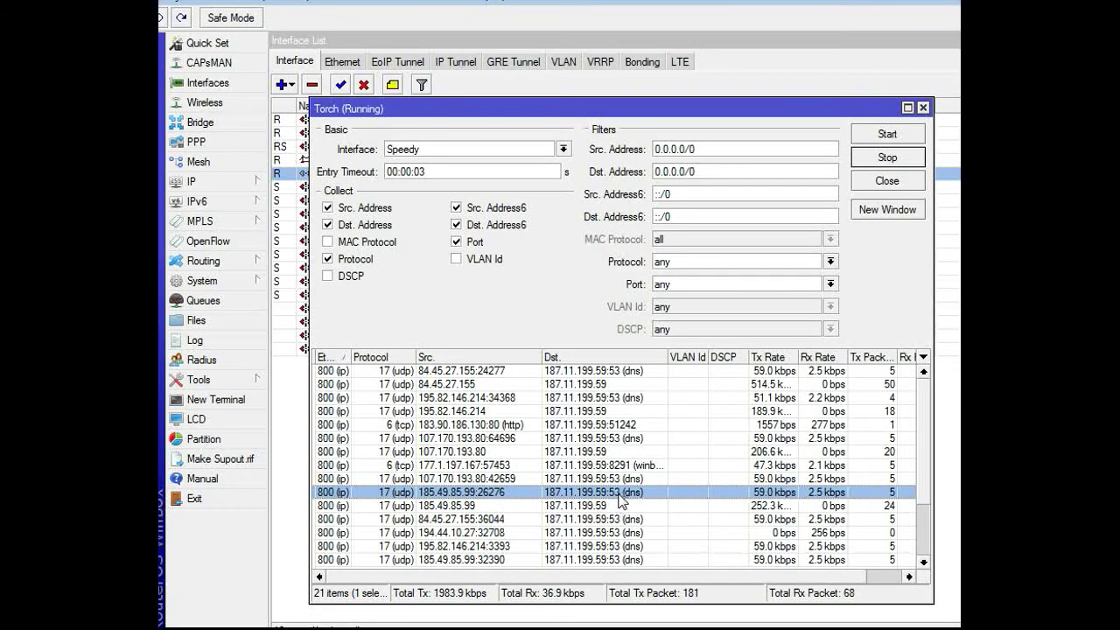
click(613, 480)
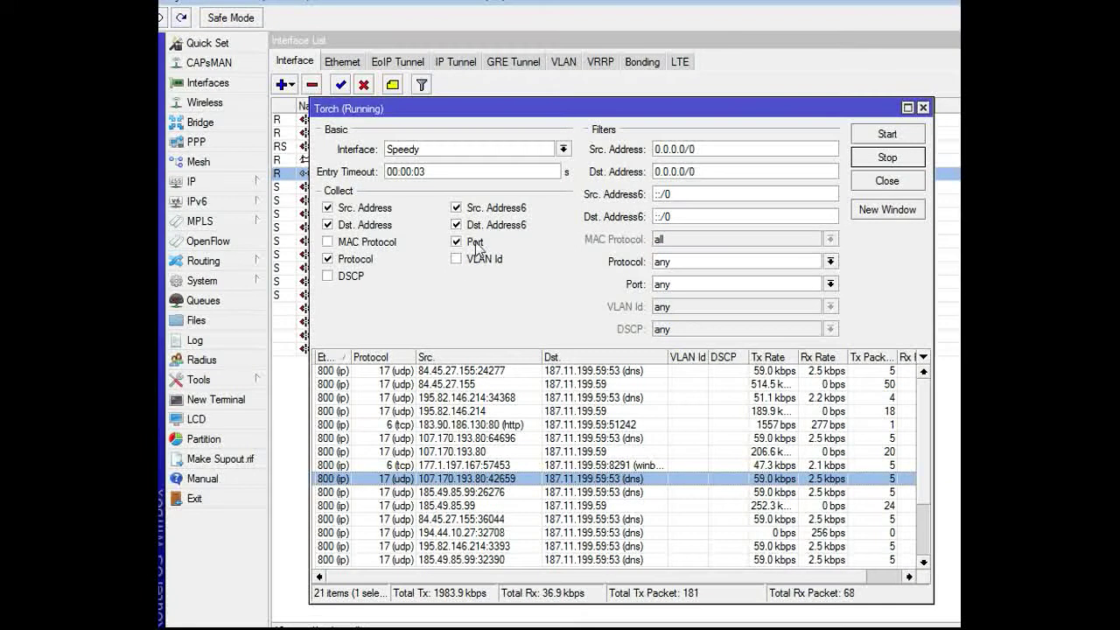
click(599, 494)
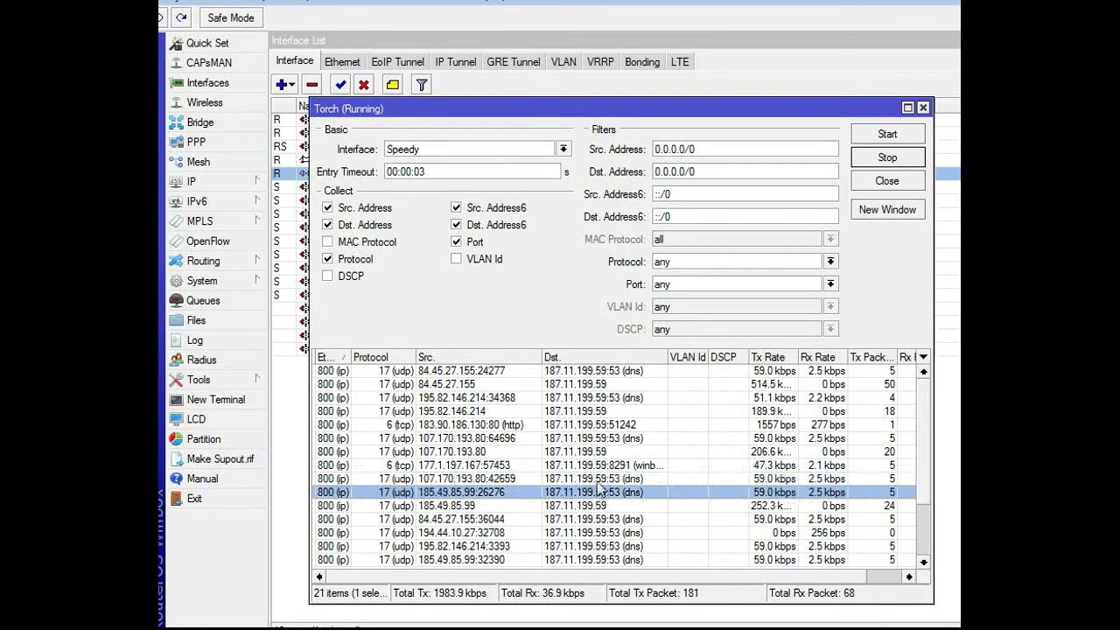
click(491, 484)
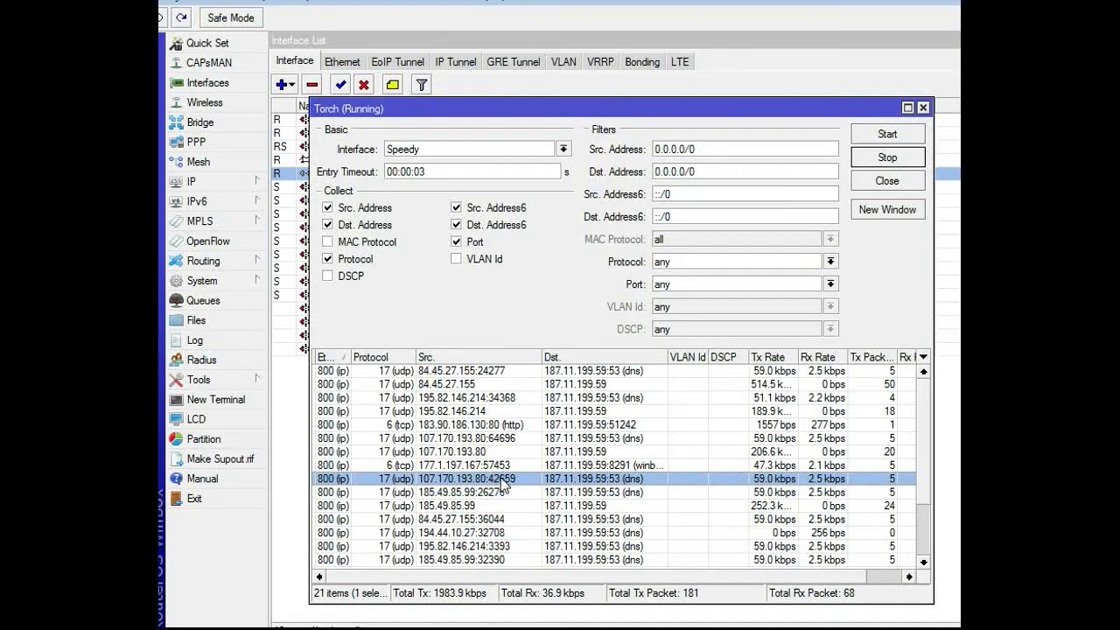
Step: Filter Torch to source 107.170.193.80 and copy that address from the Src. Address field
double_click(497, 484)
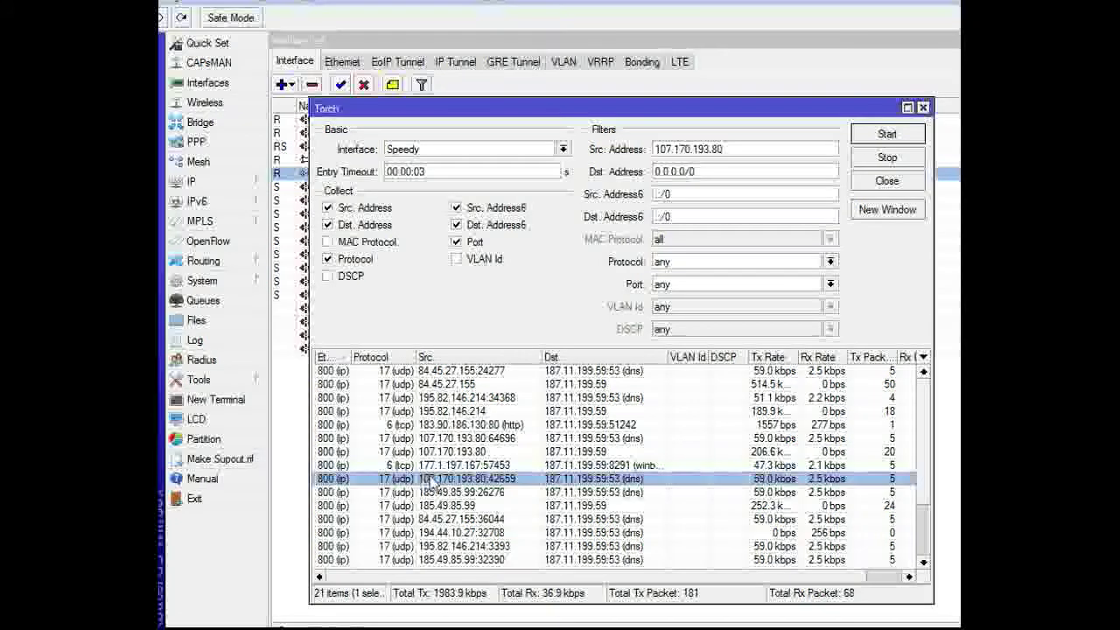
double_click(733, 152)
right_click(792, 150)
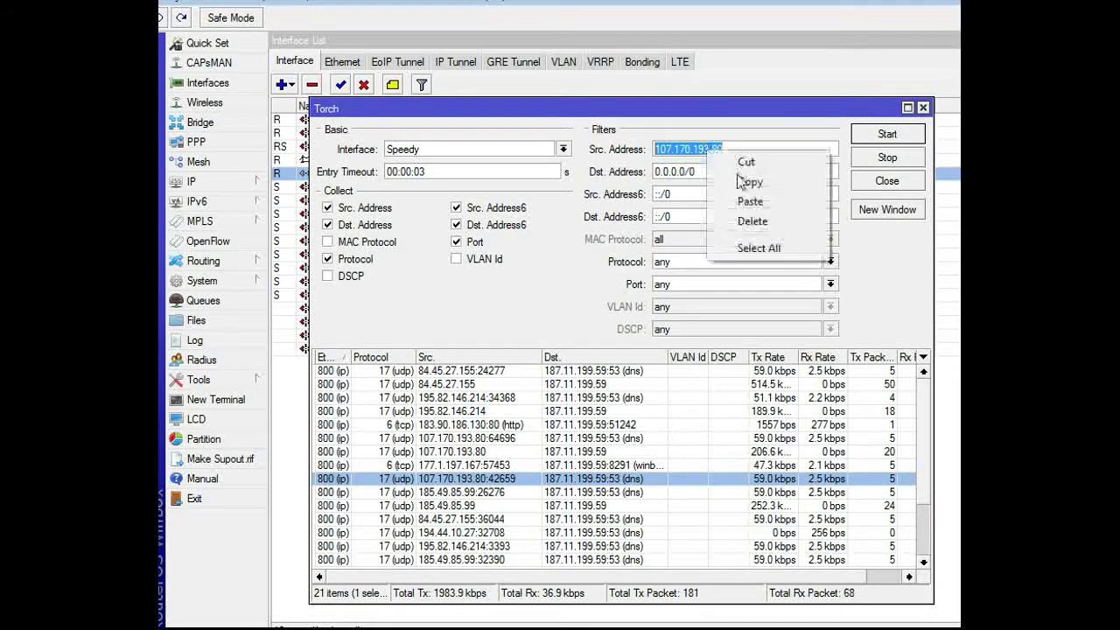
click(875, 181)
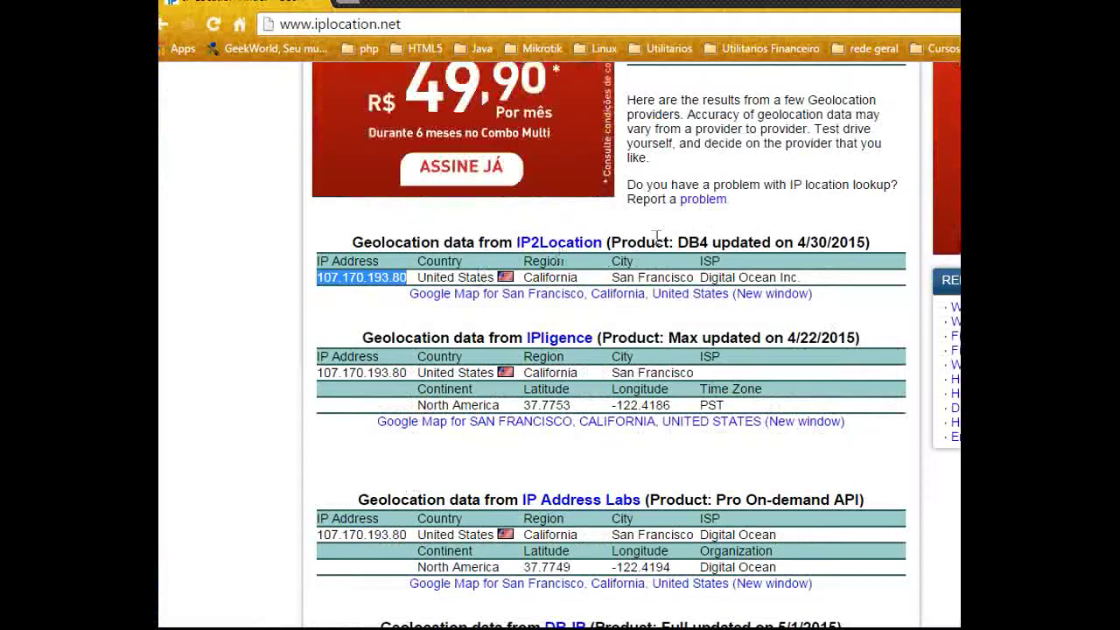
Step: Query iplocation.net for the location of 107.170.193.80
scroll(790, 309, up, 3)
drag(791, 309, 713, 303)
click(859, 309)
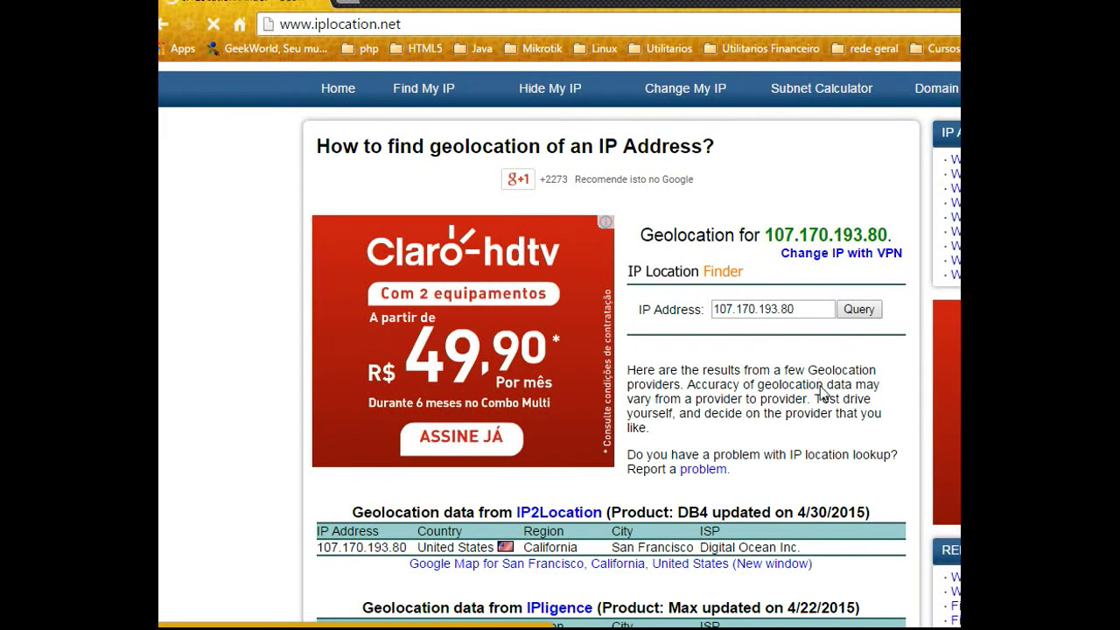
Step: Review the geolocation results showing Digital Ocean in San Francisco, California
scroll(655, 430, down, 4)
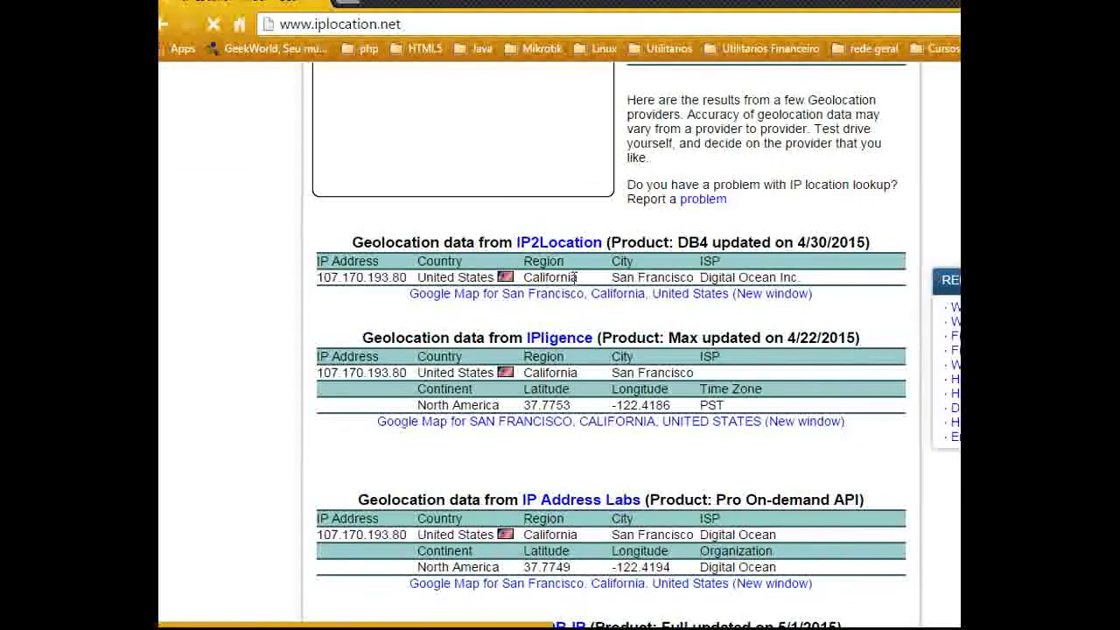
drag(577, 277, 531, 277)
scroll(592, 389, down, 1)
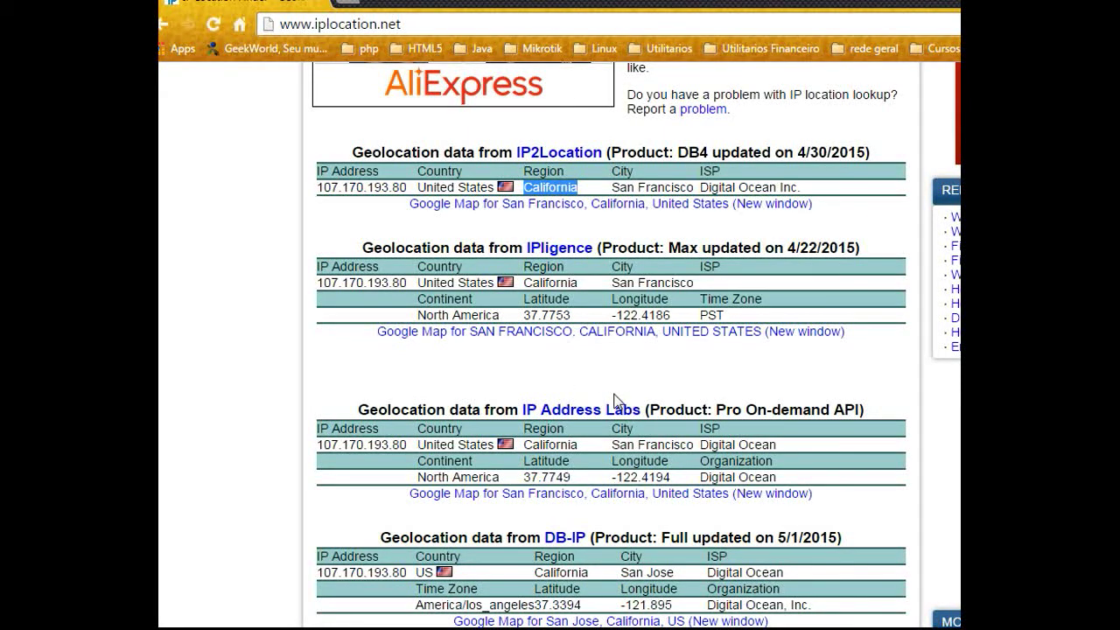
scroll(616, 401, up, 2)
scroll(616, 401, down, 3)
scroll(615, 401, up, 6)
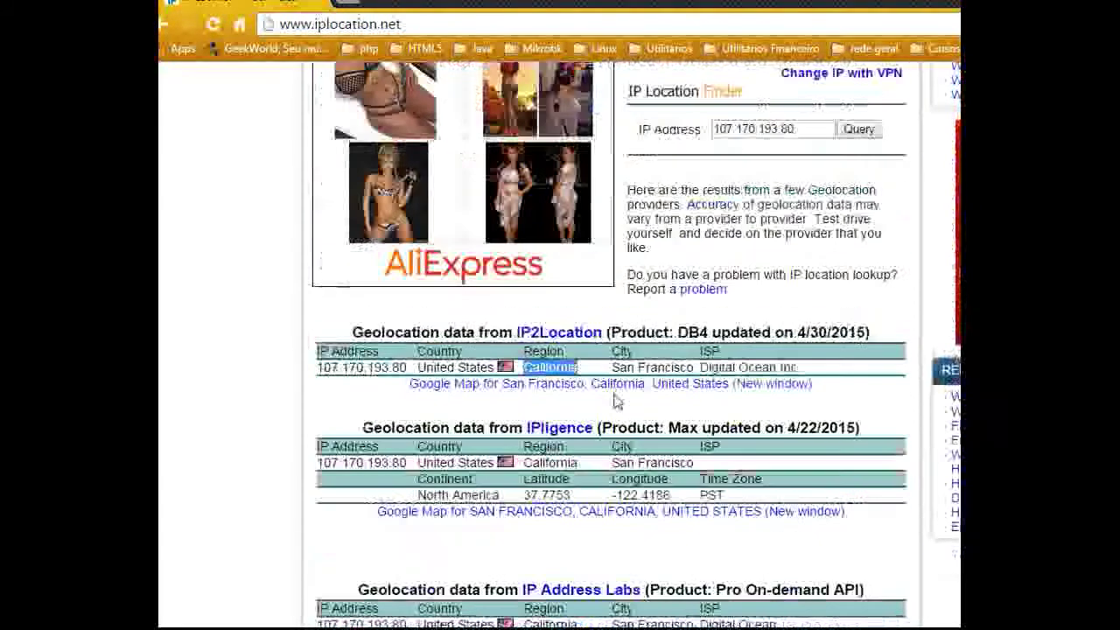
scroll(617, 401, down, 2)
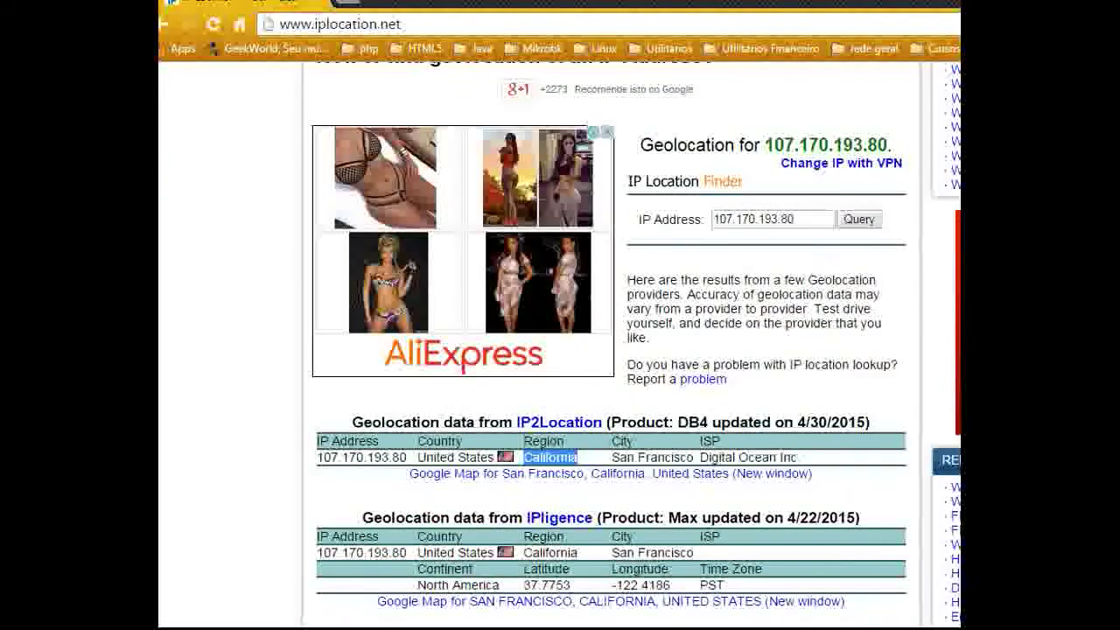
scroll(866, 210, down, 1)
scroll(841, 211, down, 3)
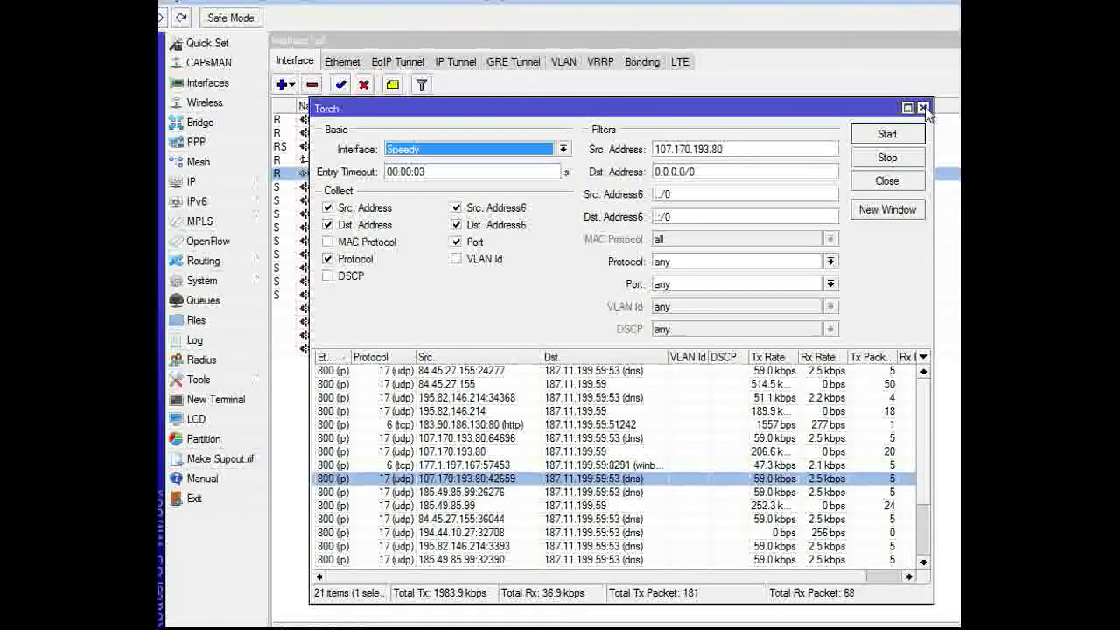
Step: Create a new firewall filter rule in the input chain
click(198, 182)
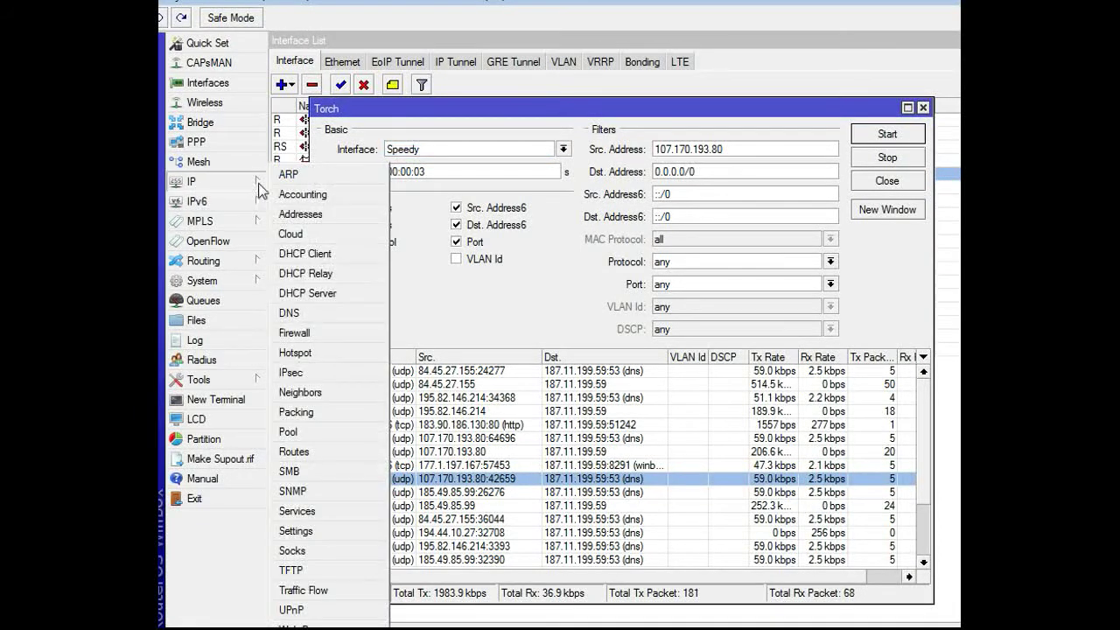
click(302, 335)
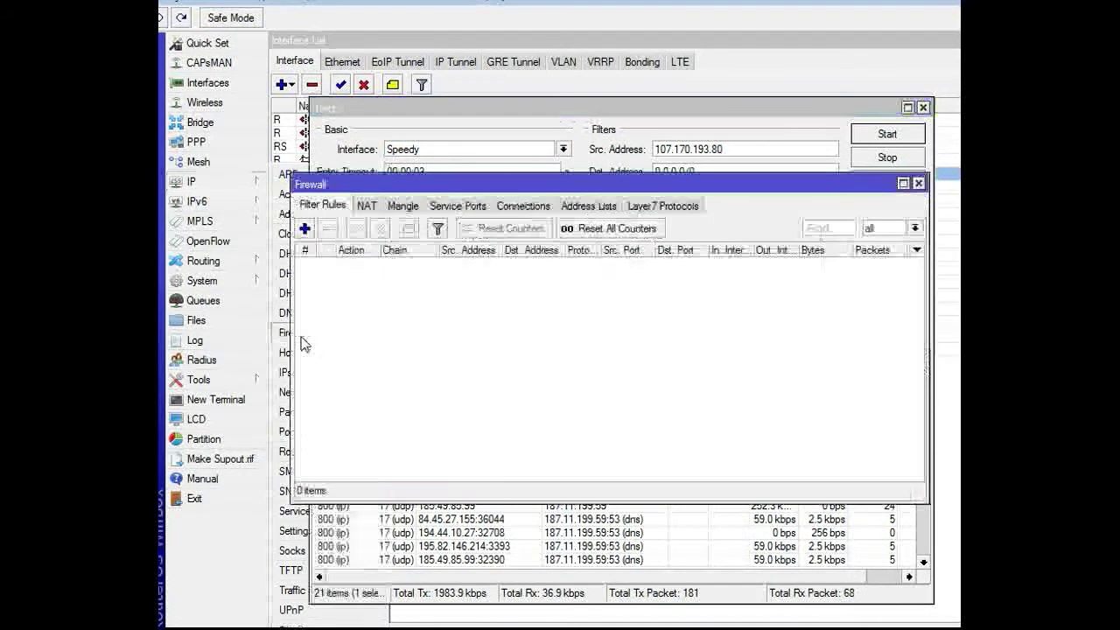
click(305, 228)
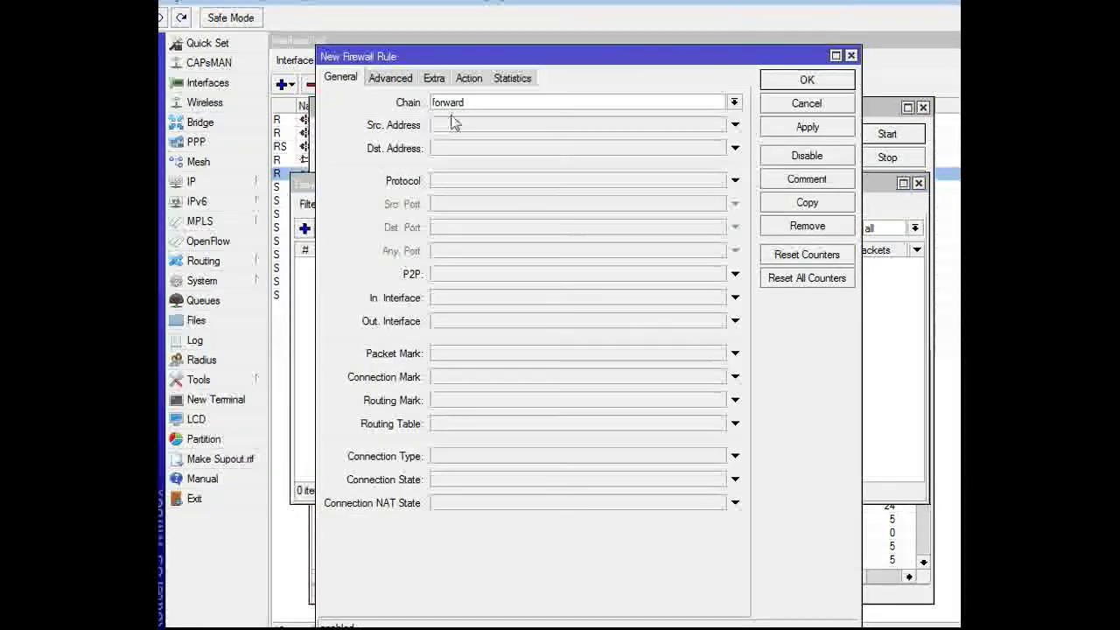
click(735, 103)
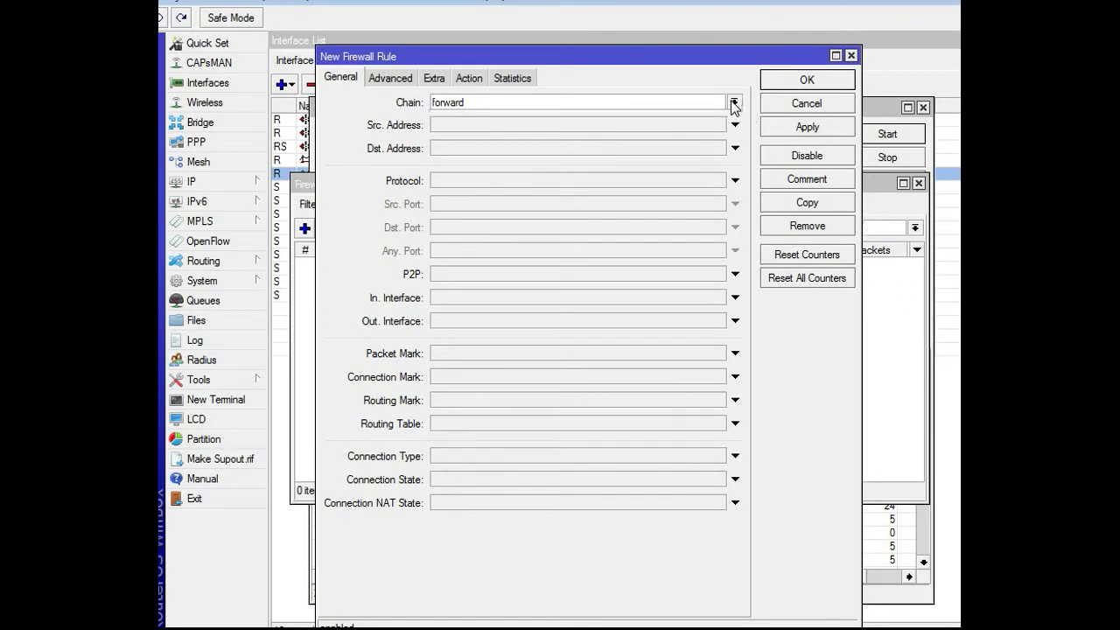
click(735, 103)
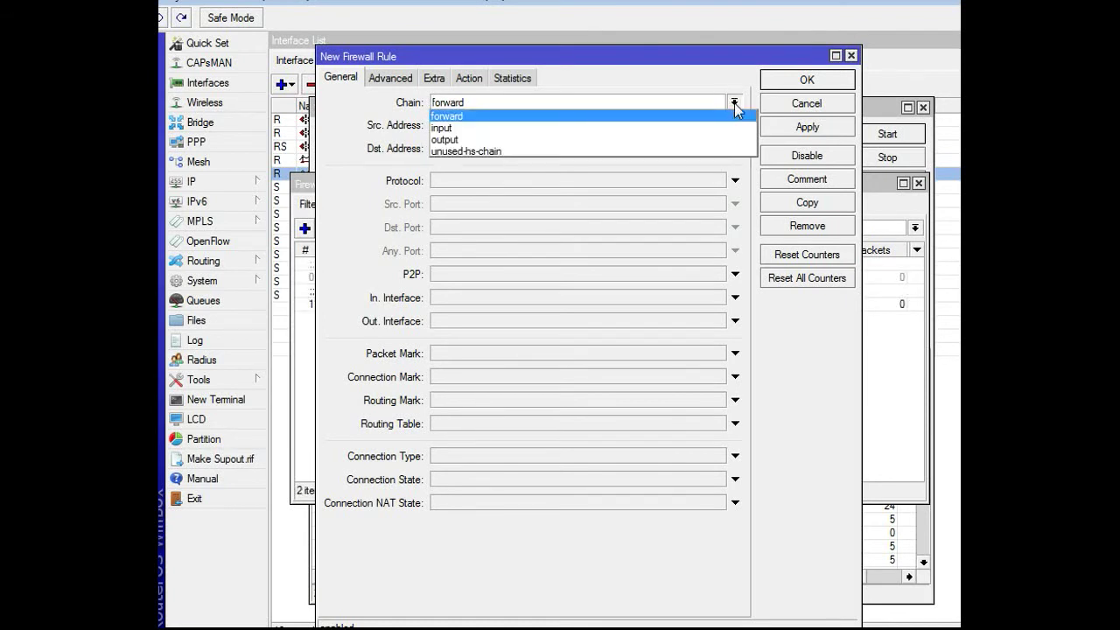
click(446, 128)
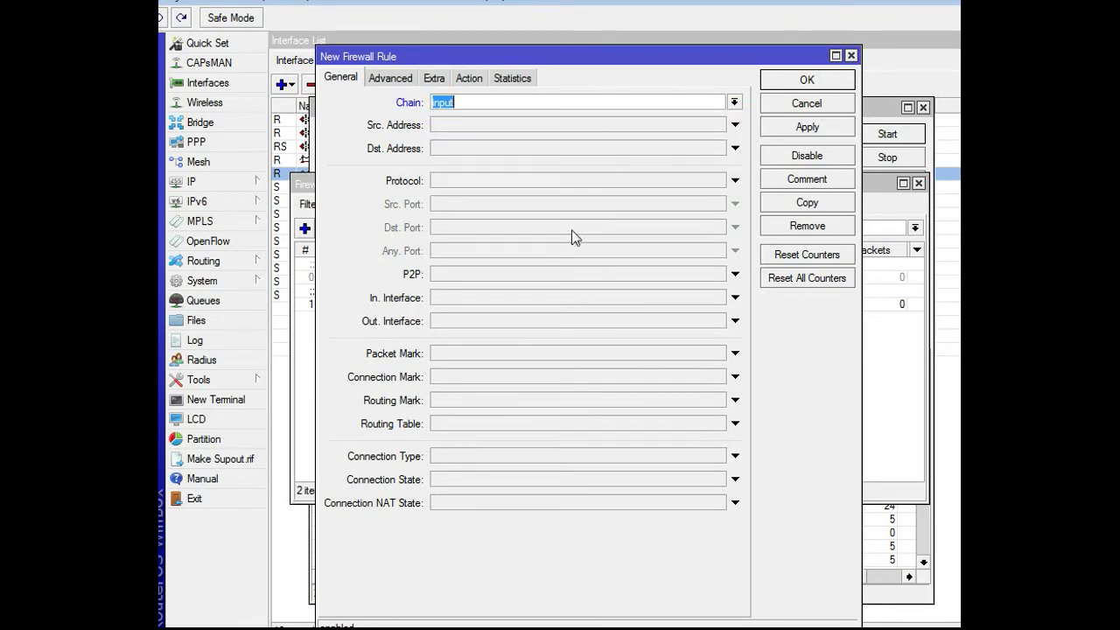
Step: Match UDP traffic to destination port 53 arriving on the Speedy interface
click(733, 180)
click(718, 180)
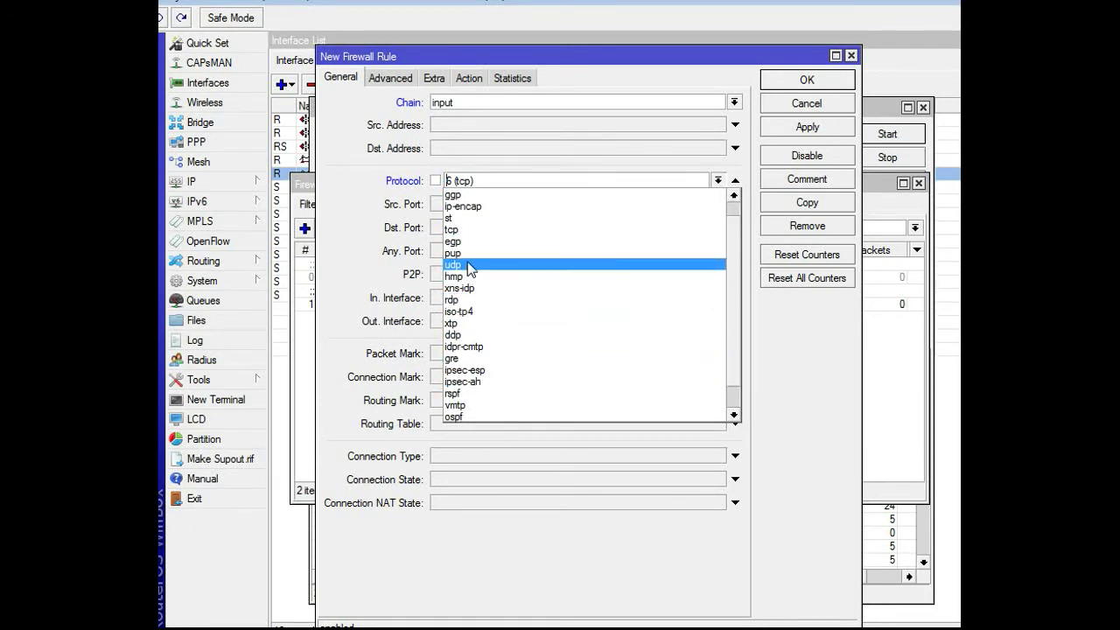
click(469, 264)
click(497, 228)
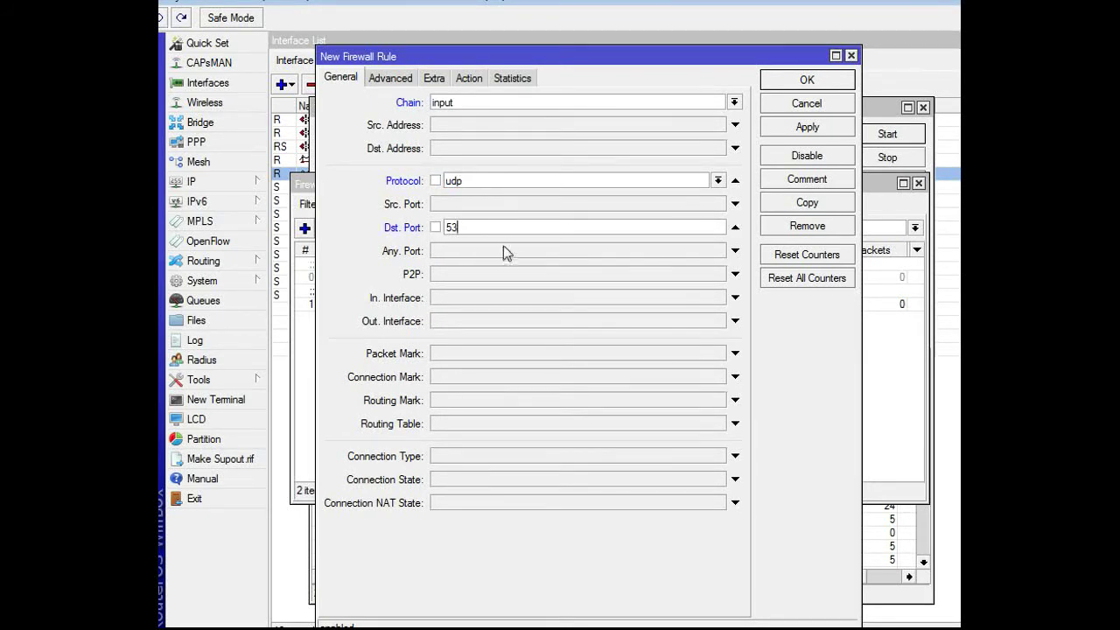
click(574, 299)
click(576, 300)
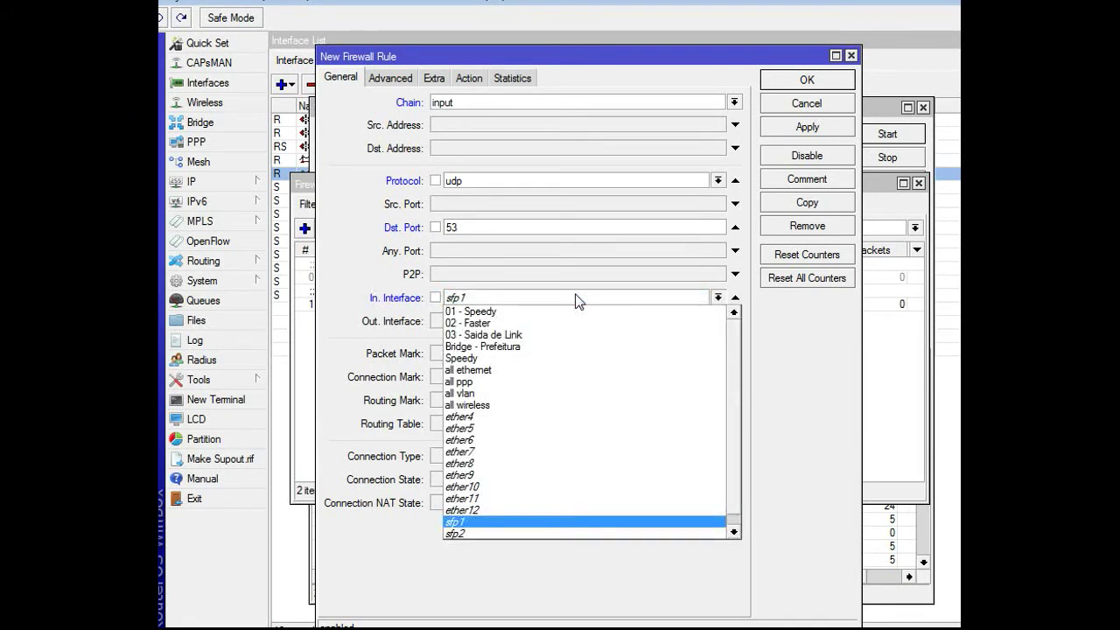
click(503, 367)
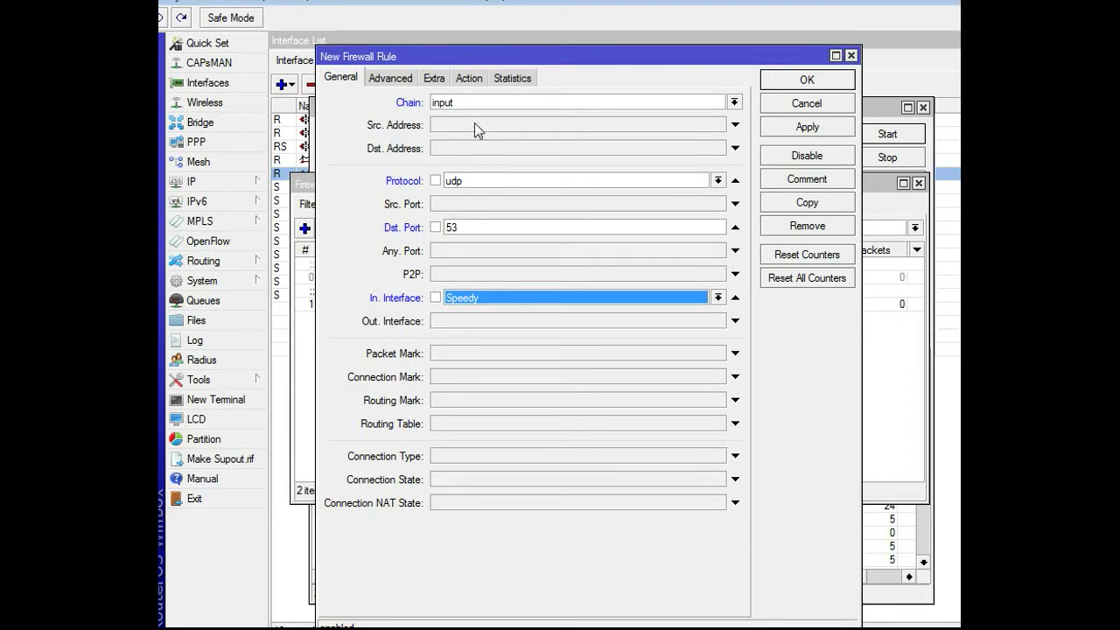
Step: Set the rule's action to drop and mark the rule disabled
click(469, 78)
click(473, 103)
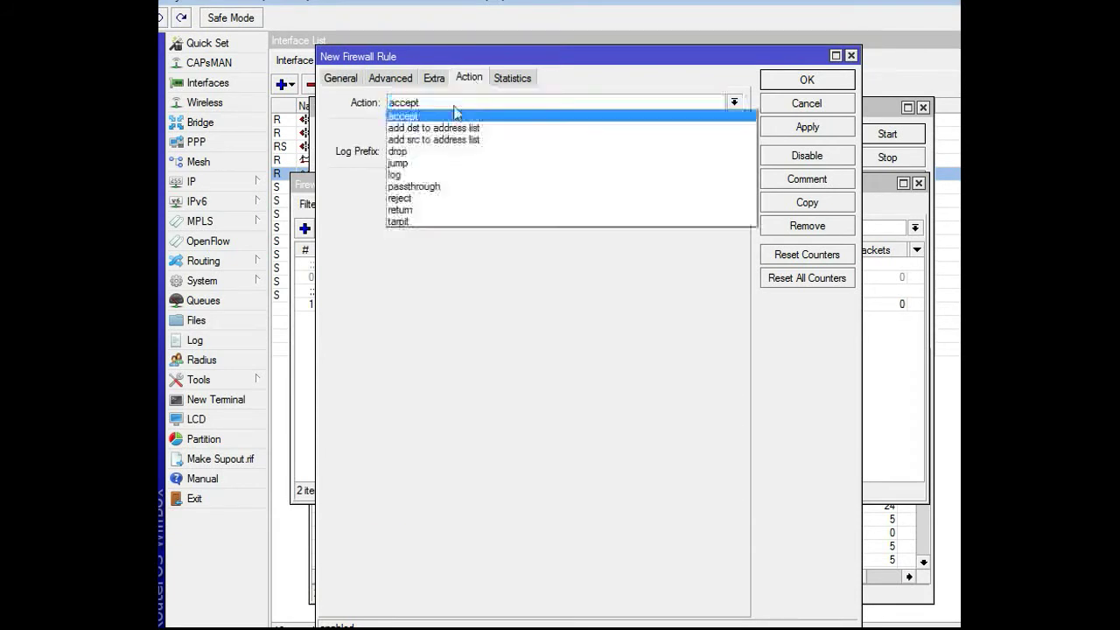
click(411, 147)
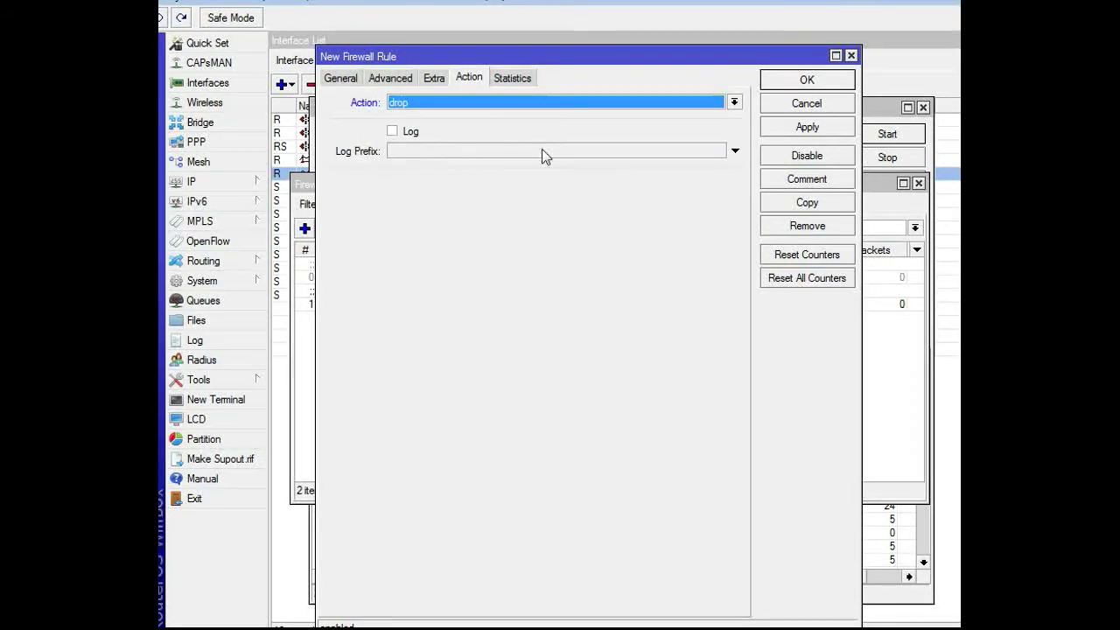
click(807, 157)
Step: Commit the rule and give it the comment 'DNS DROP'
click(791, 336)
click(810, 181)
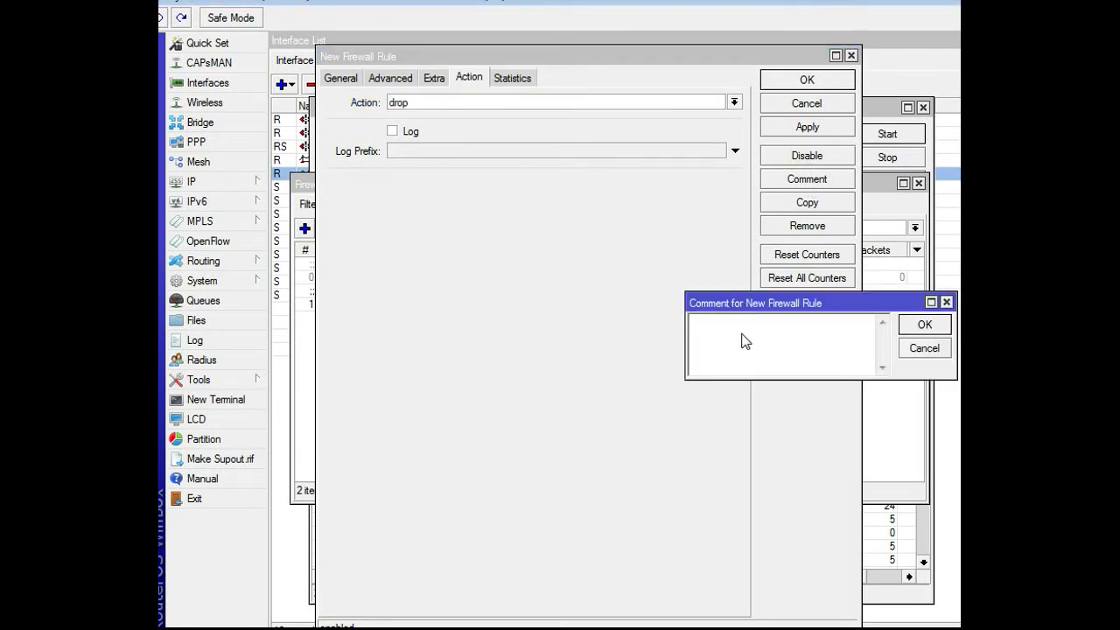
text(D)
key(Caps_Lock)
text(NS)
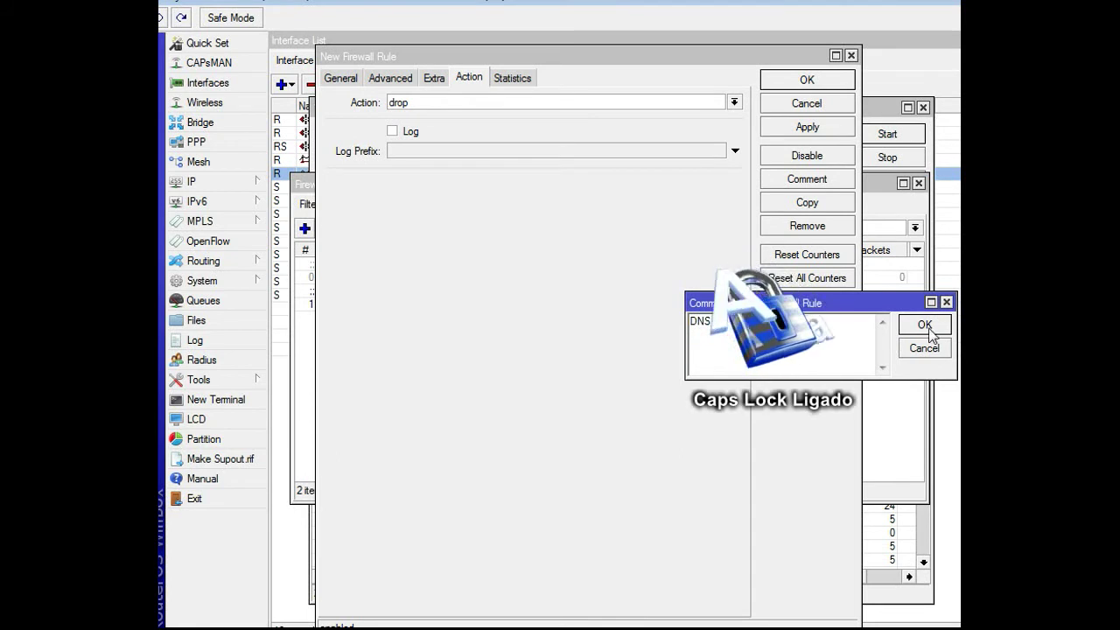
text( DROP)
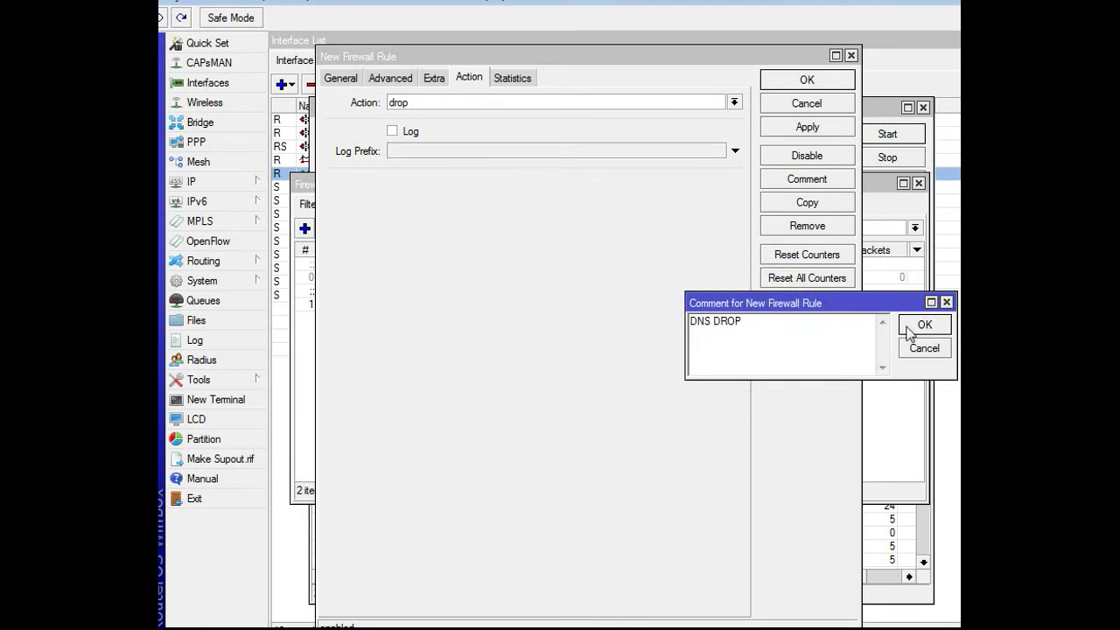
click(907, 325)
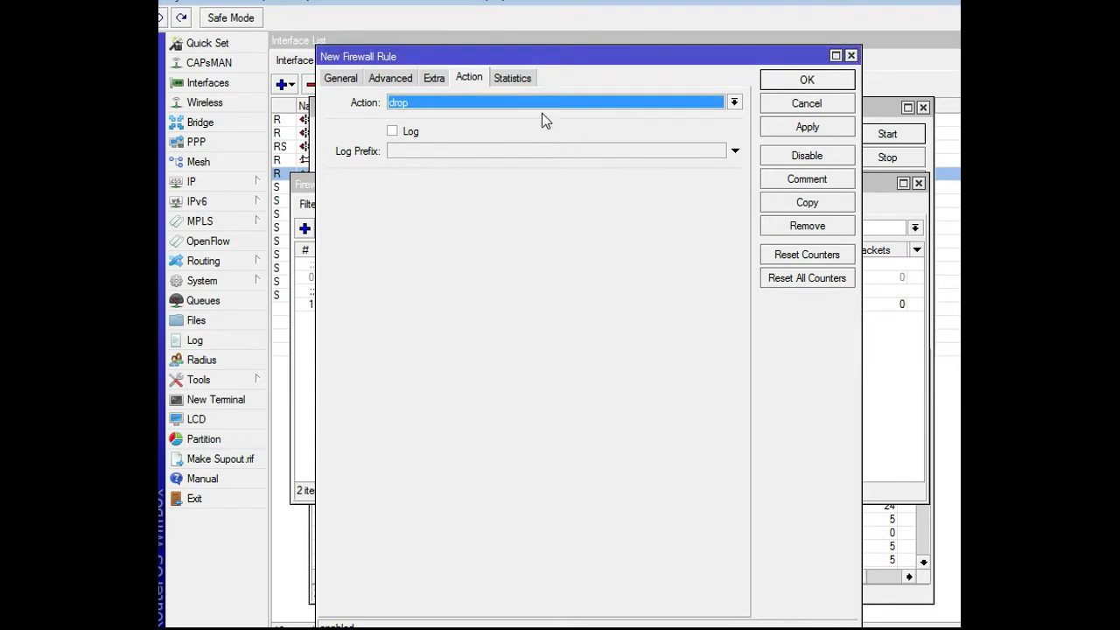
Step: Reposition the rule window and review its General and Advanced settings
drag(513, 63, 707, 49)
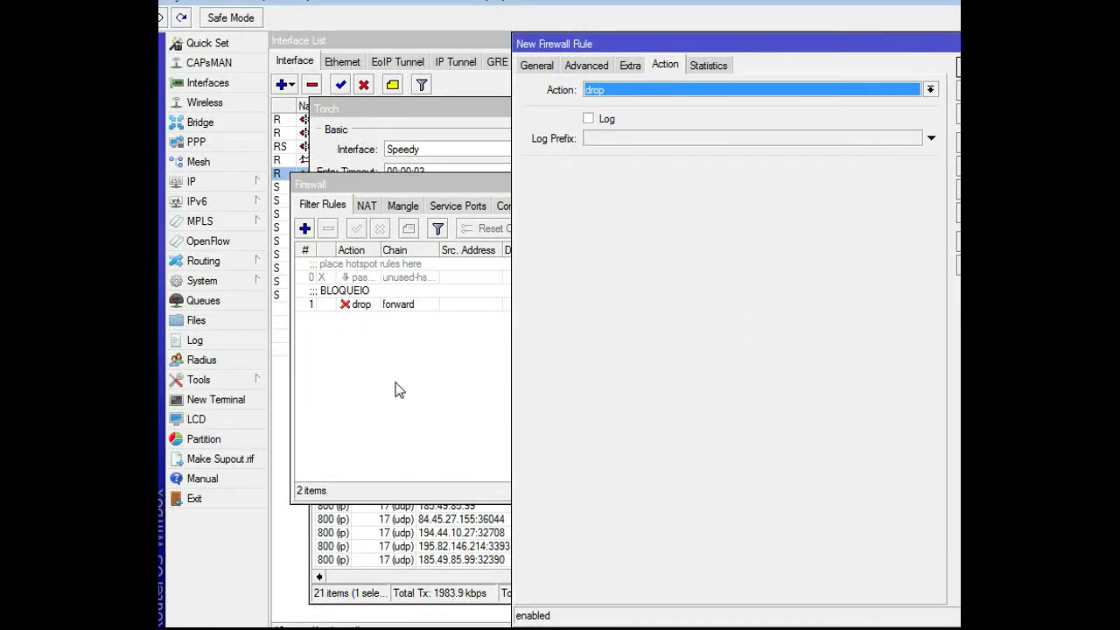
drag(650, 53, 471, 96)
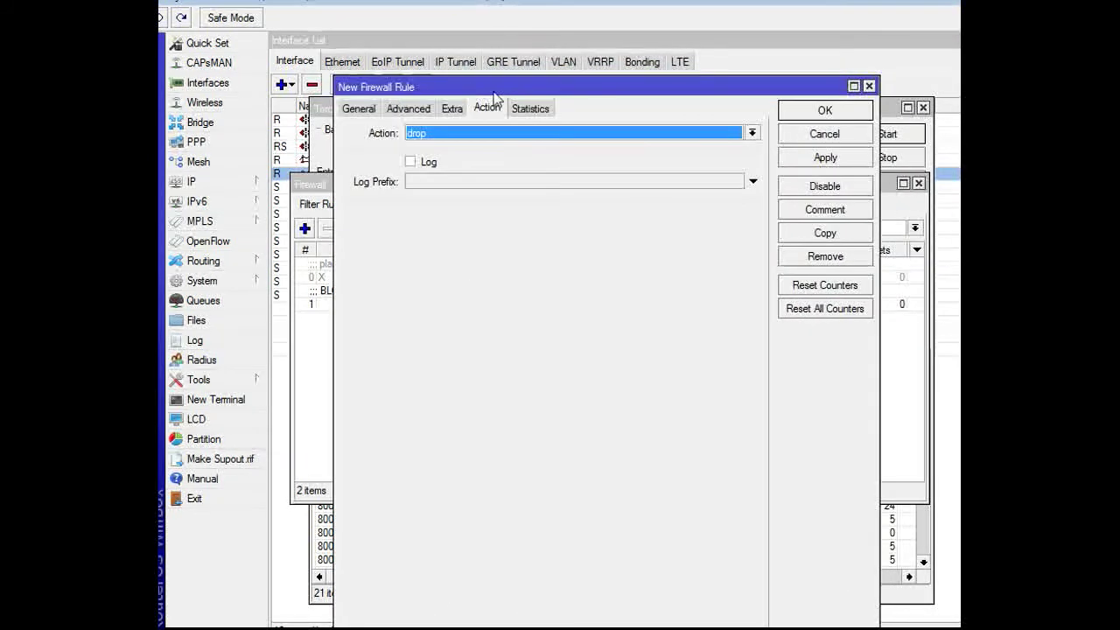
click(375, 107)
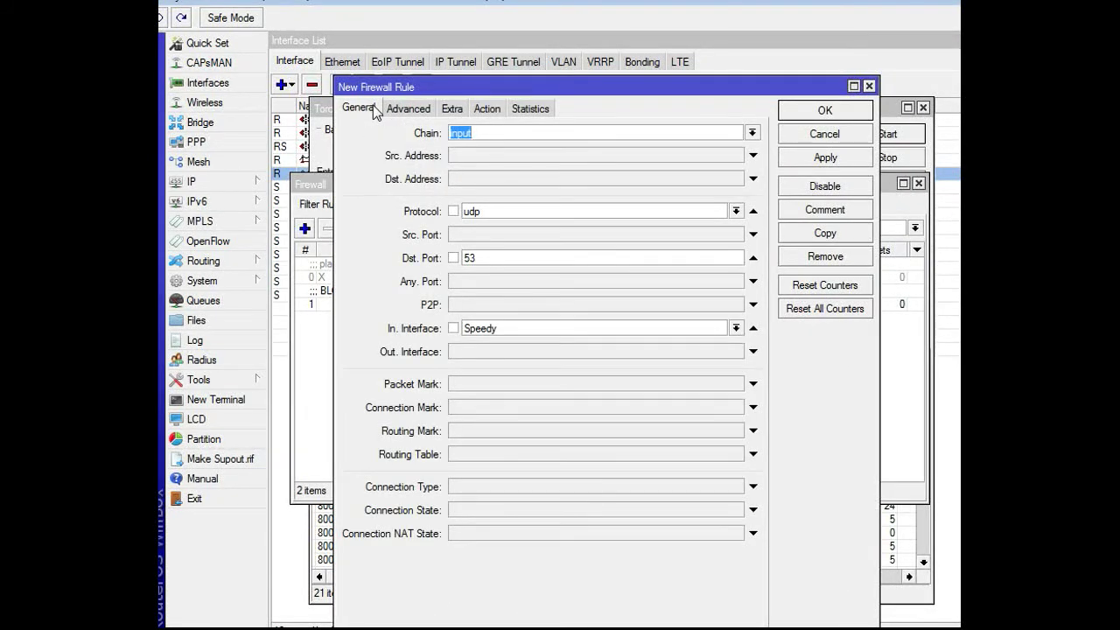
click(412, 114)
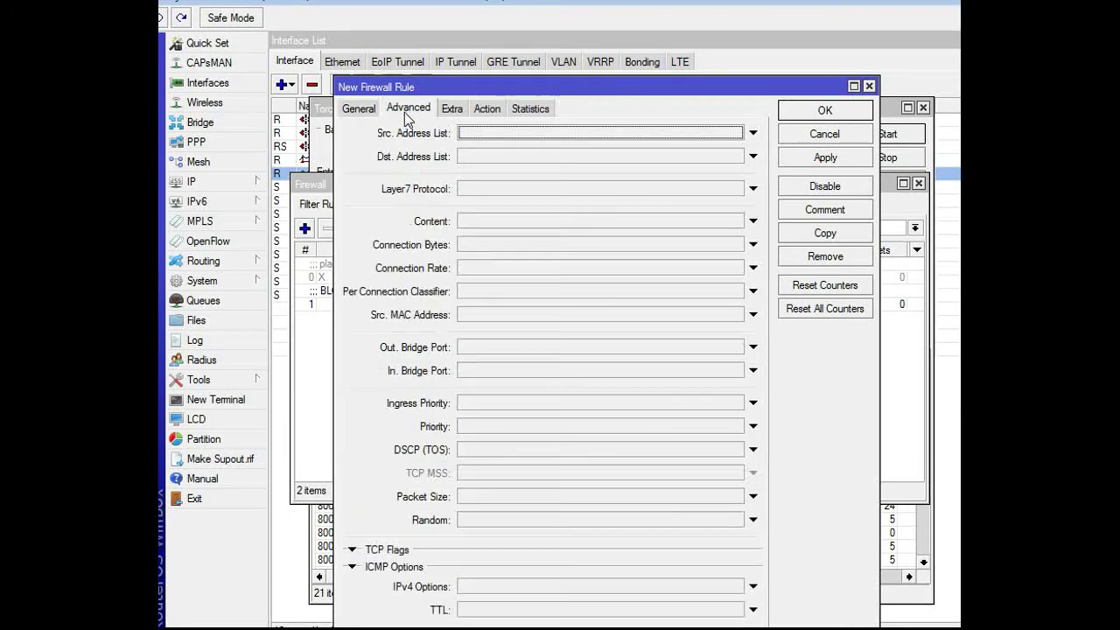
click(375, 110)
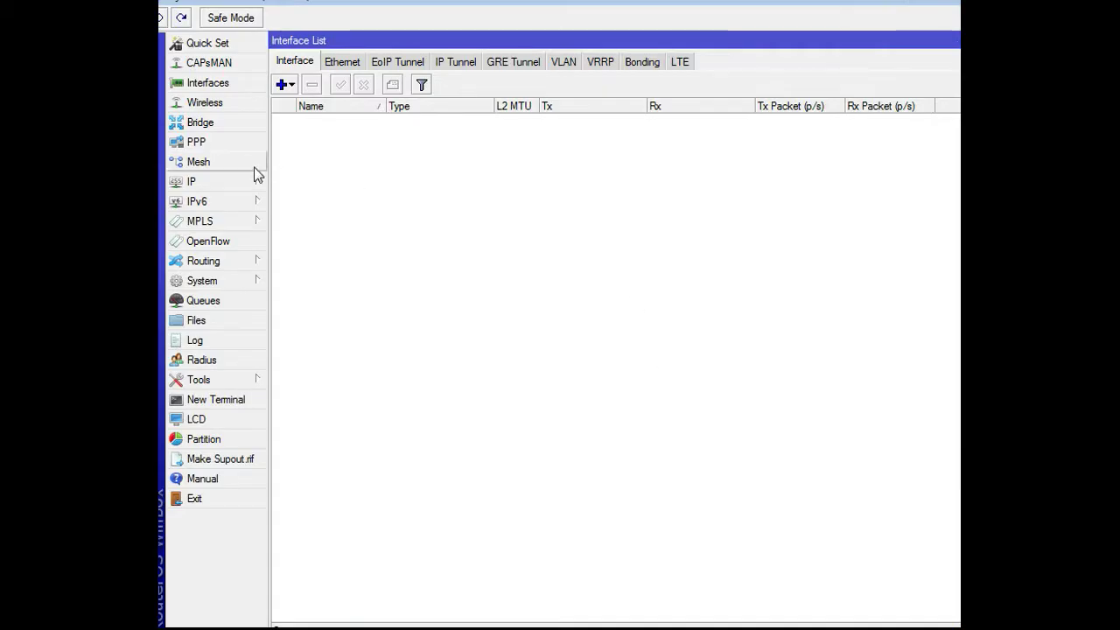
Step: Open the UDP port 53 drop rule from IP > Firewall and comment it 'DNS DROP'
click(219, 184)
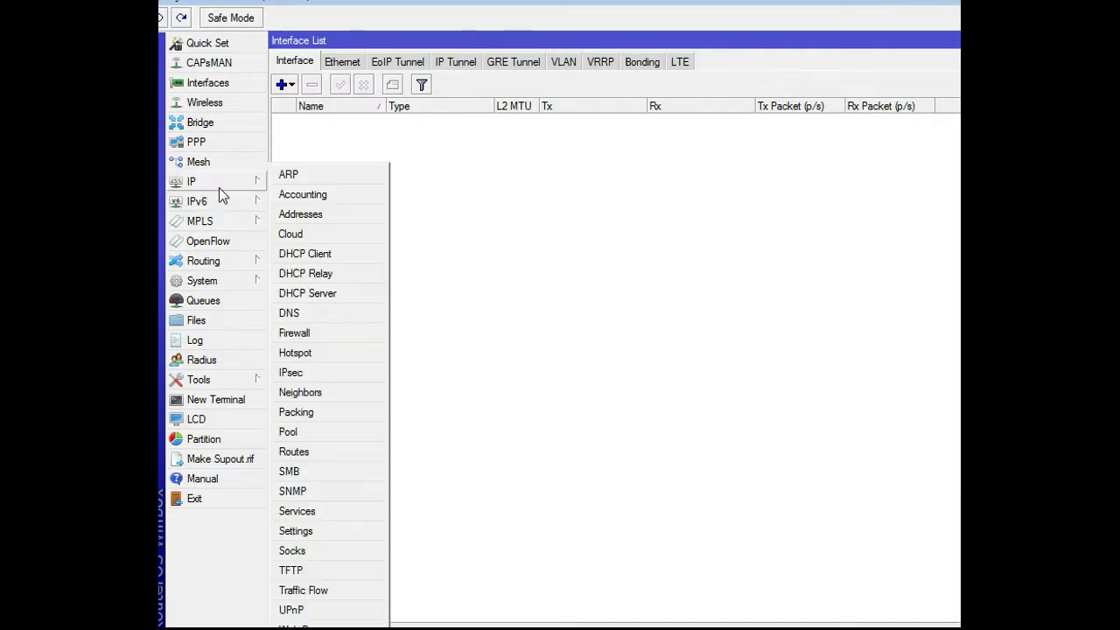
click(295, 329)
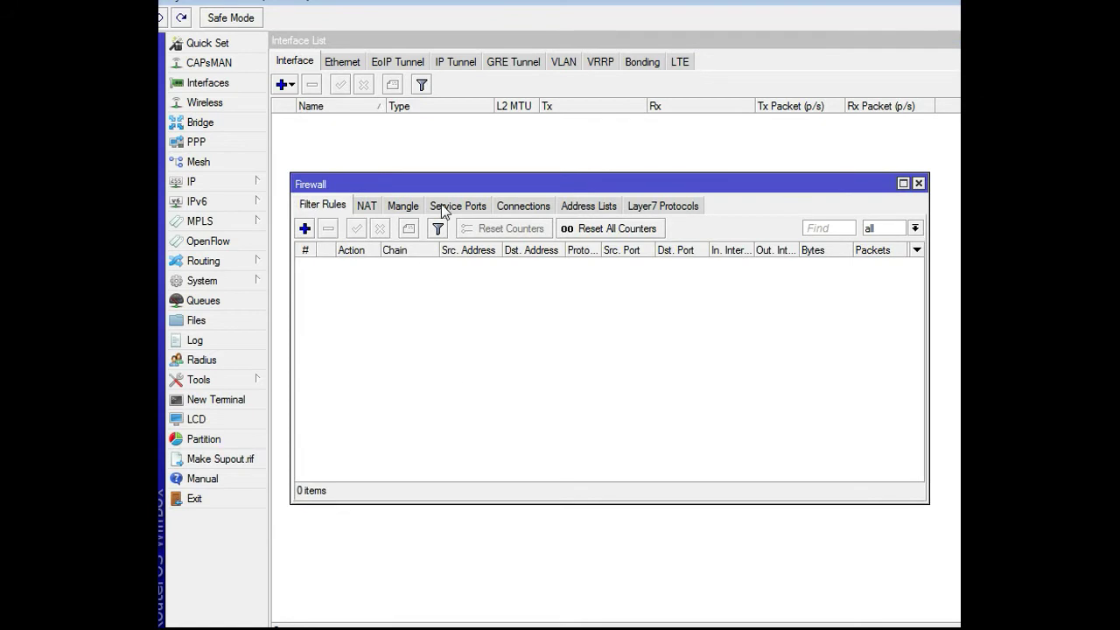
drag(452, 188, 474, 184)
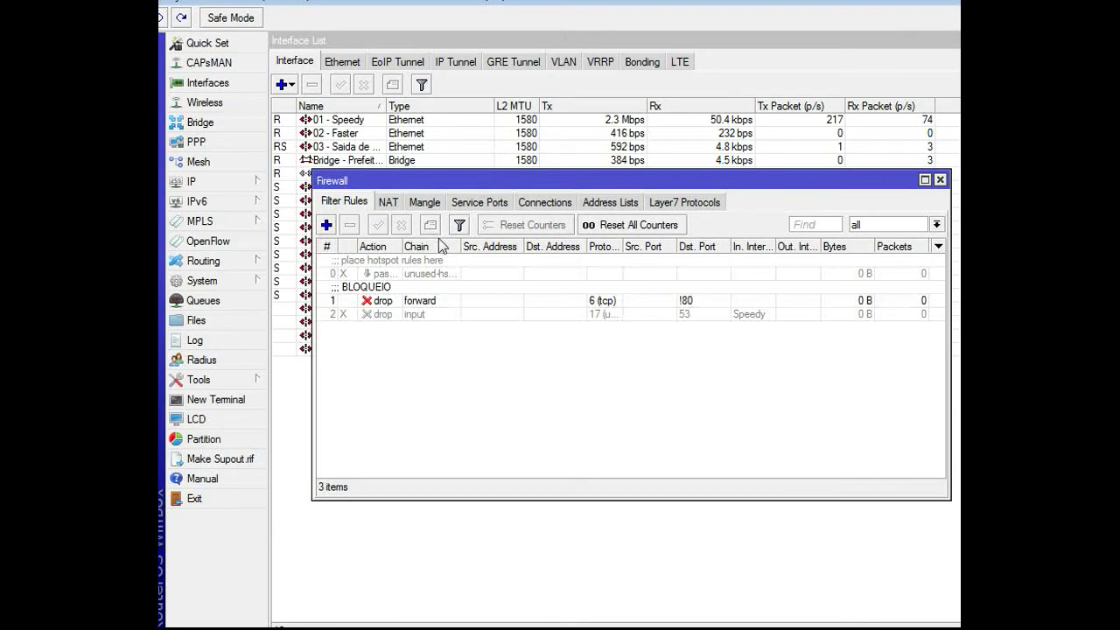
double_click(394, 314)
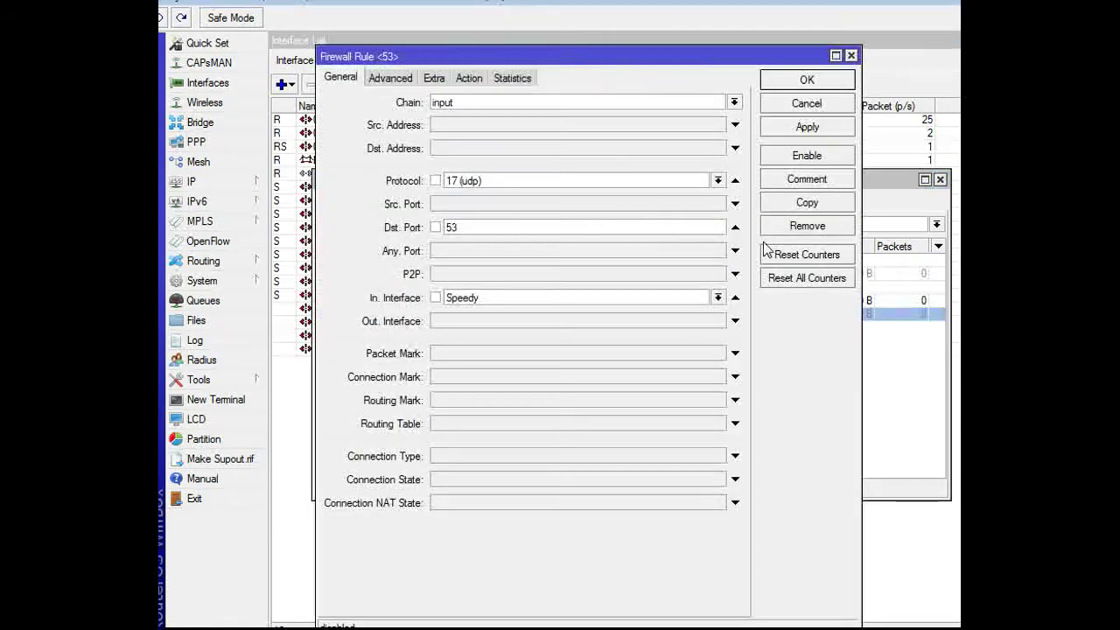
click(807, 180)
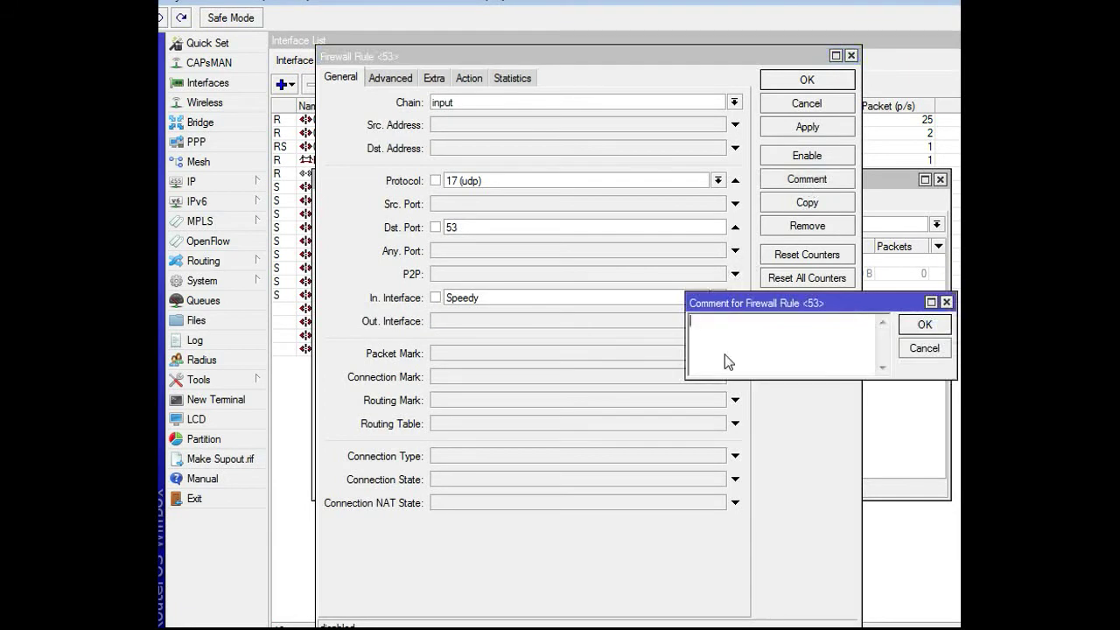
key(Caps_Lock)
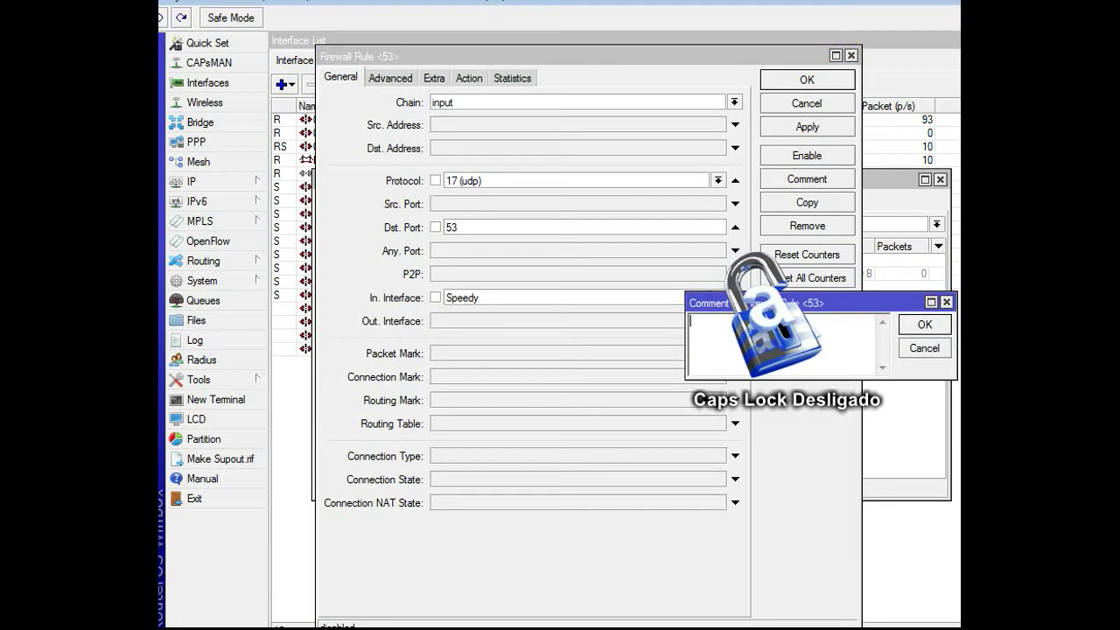
text(D)
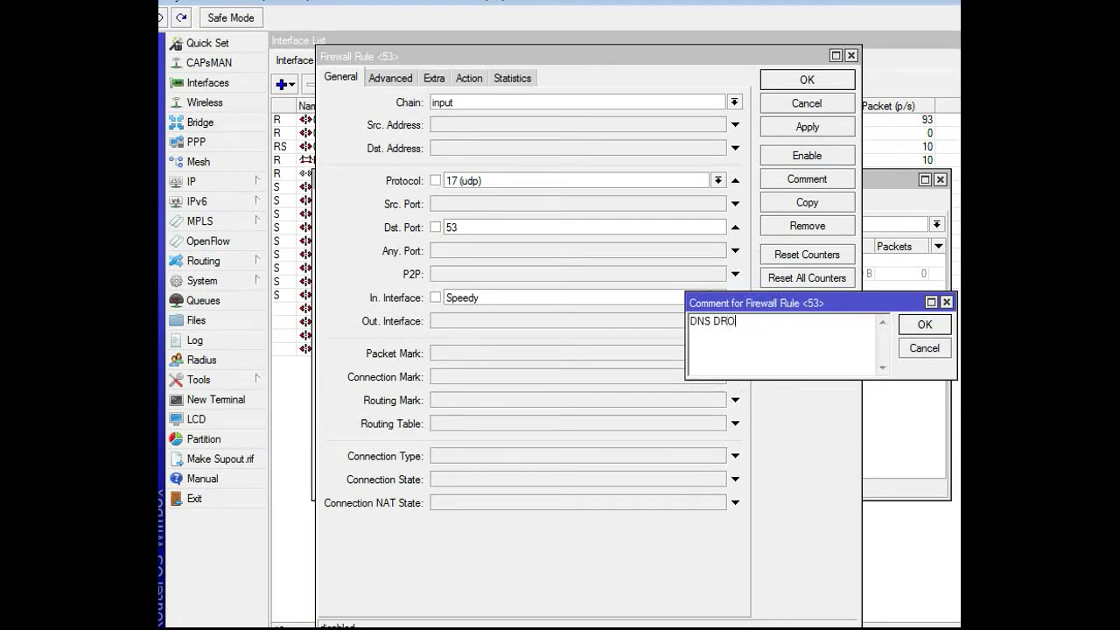
text(NS DR)
key(Return)
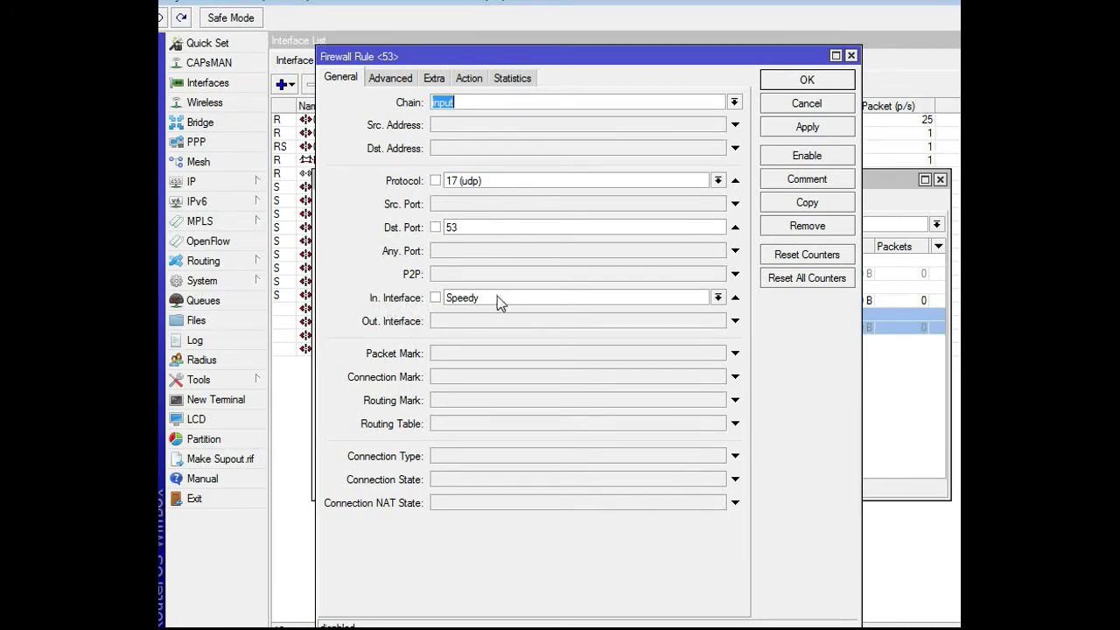
Step: Apply and enable the DNS DROP rule, then select Speedy in the Interface List
click(467, 79)
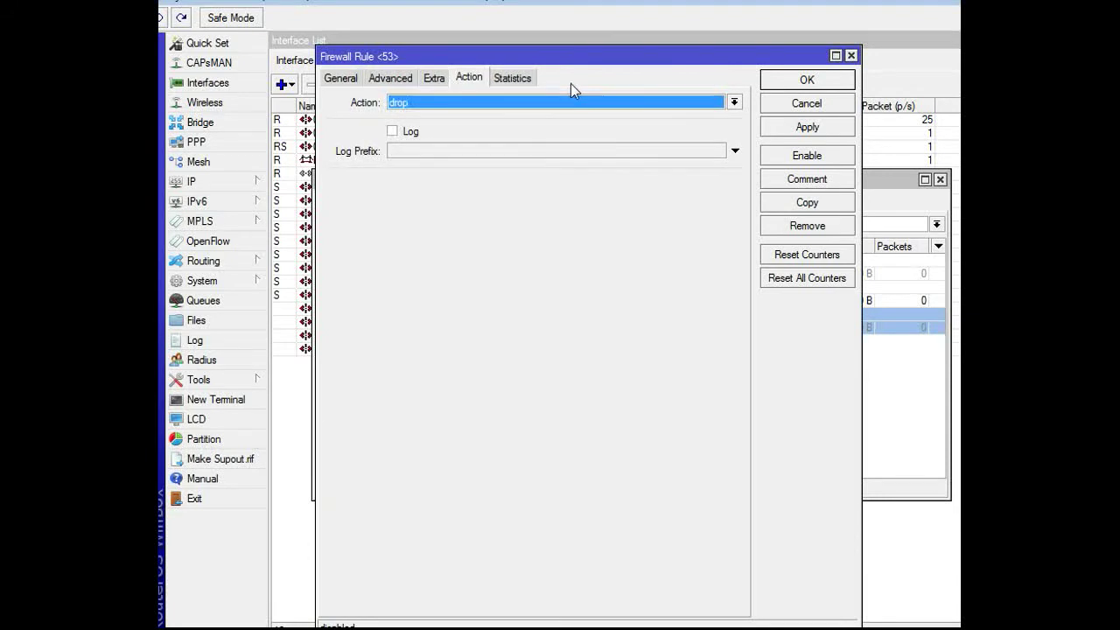
click(795, 127)
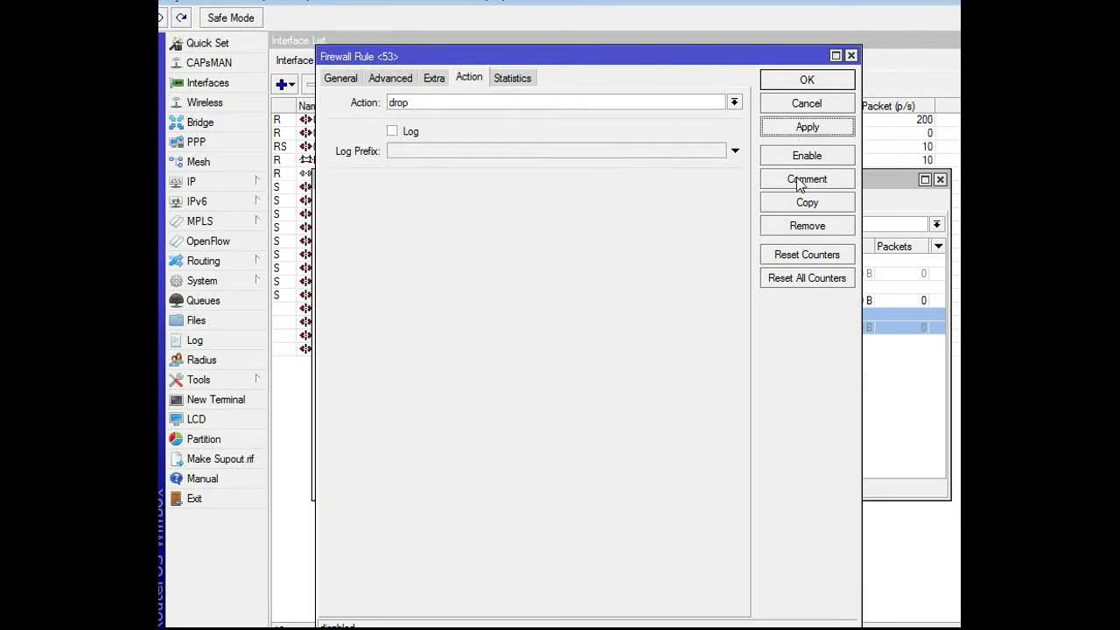
click(807, 157)
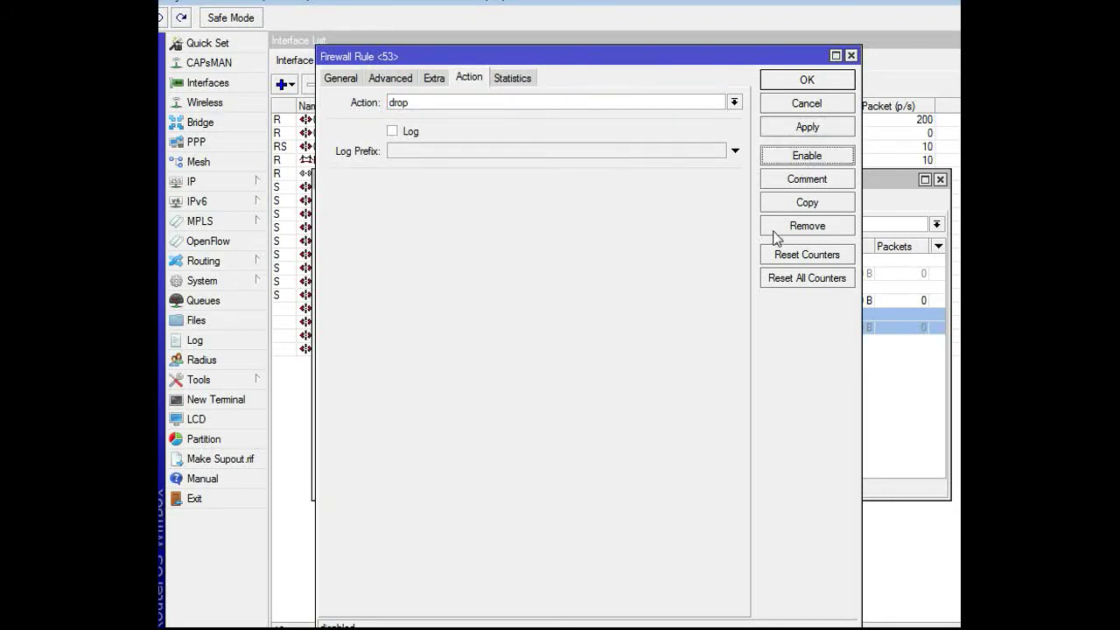
click(807, 80)
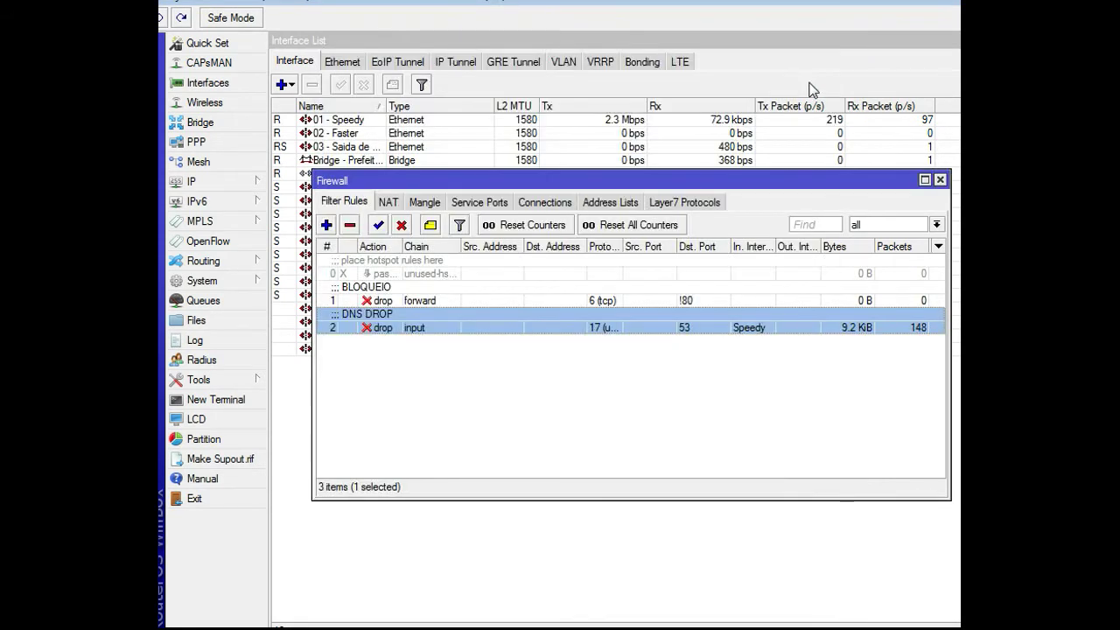
drag(744, 182, 738, 273)
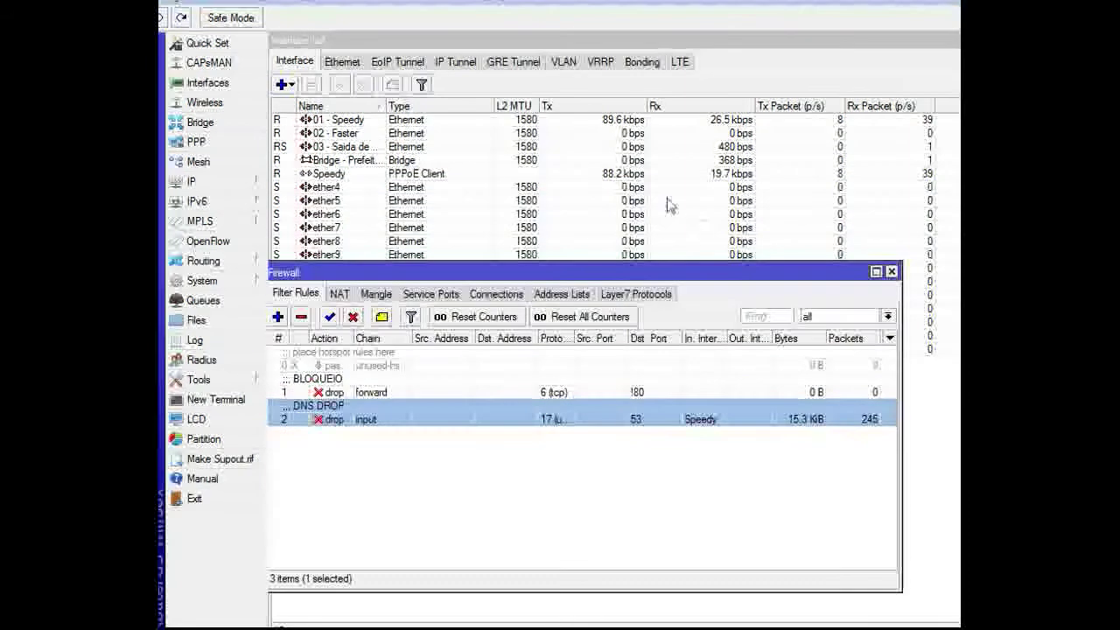
click(503, 174)
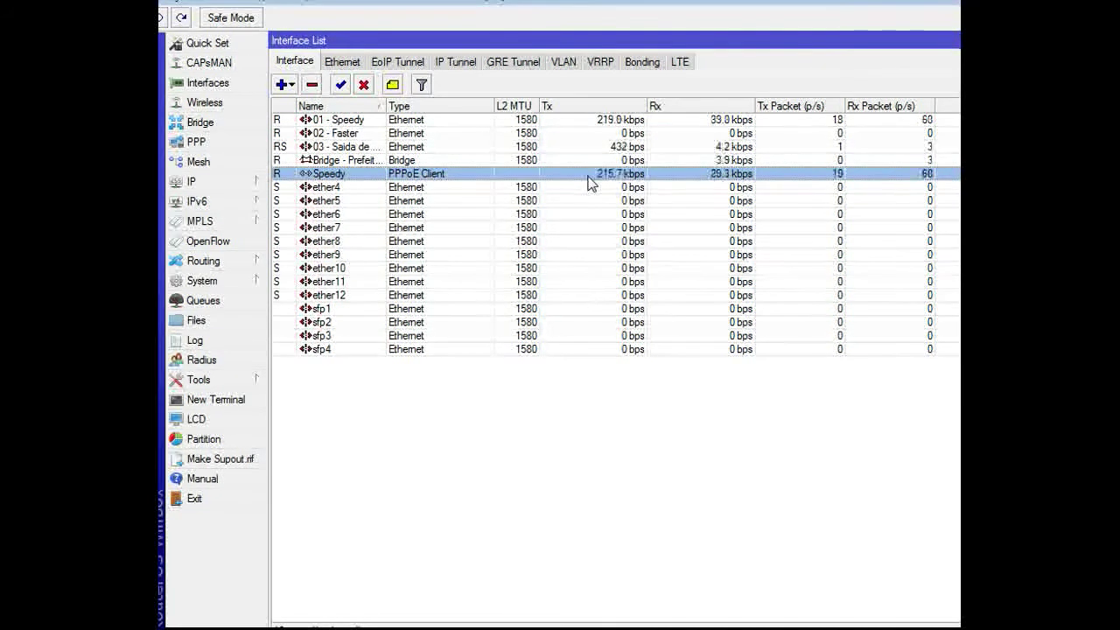
Step: Run Torch on Speedy collecting Protocol and Port, widening the Protocol column
right_click(464, 174)
click(523, 468)
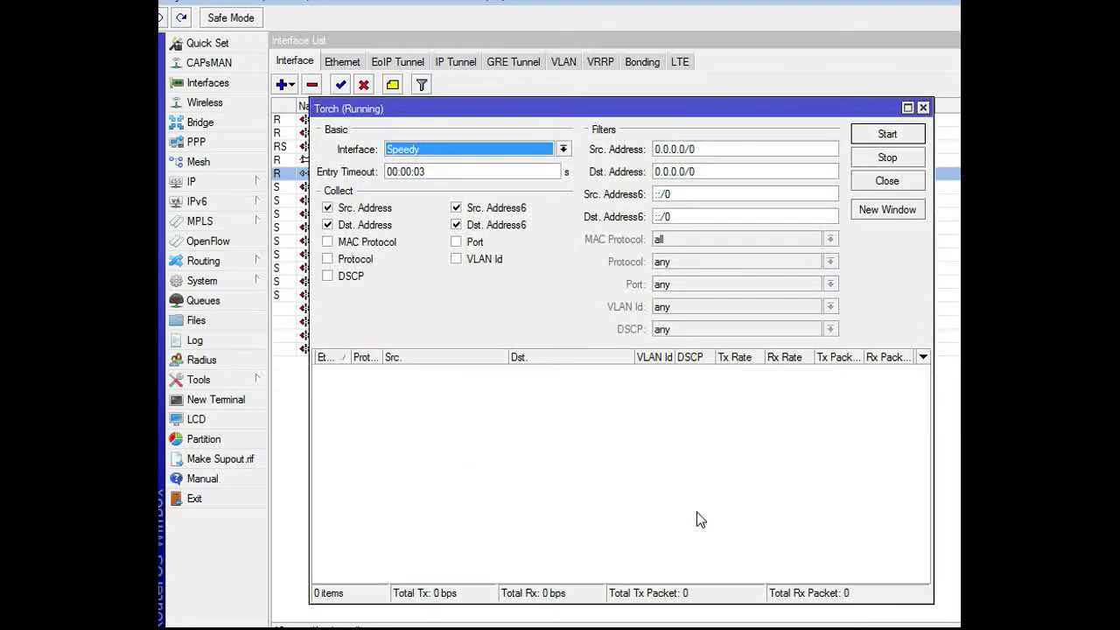
click(338, 258)
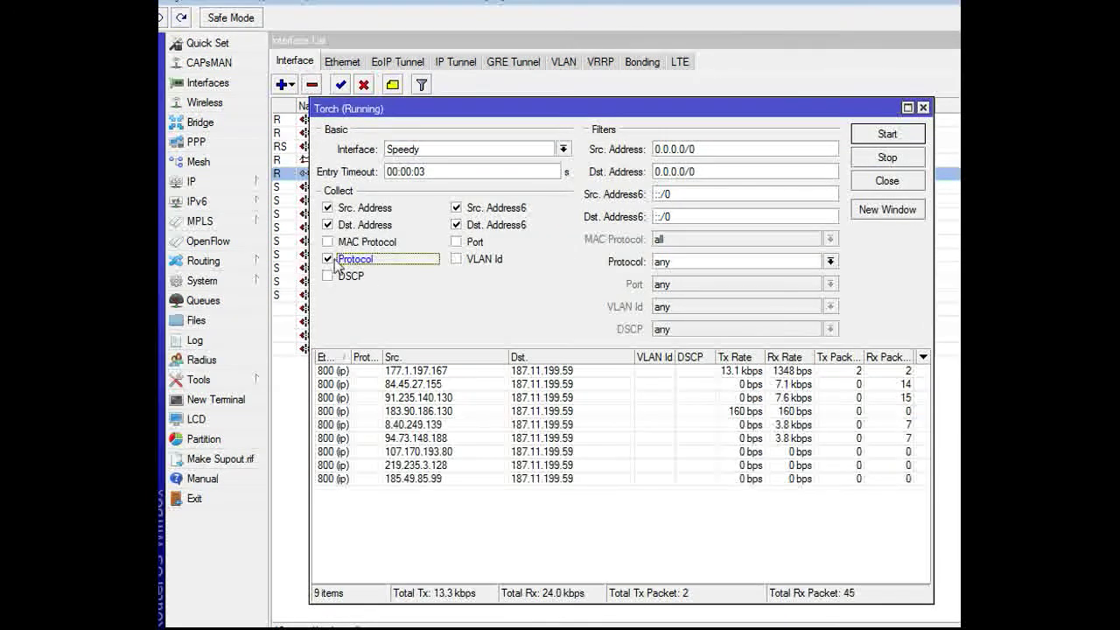
click(455, 242)
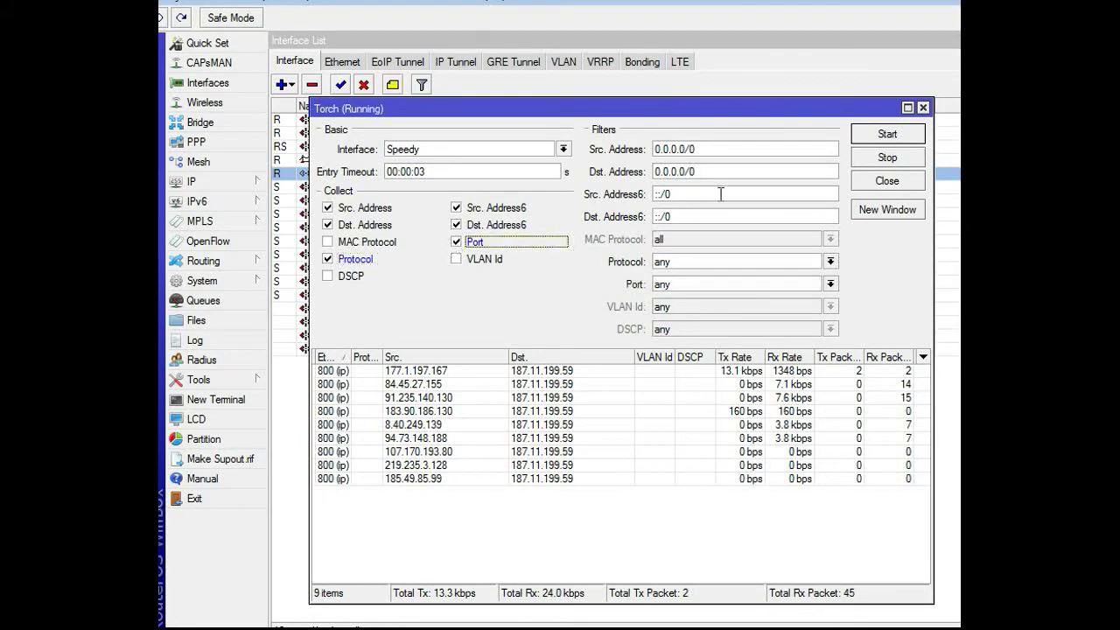
click(885, 136)
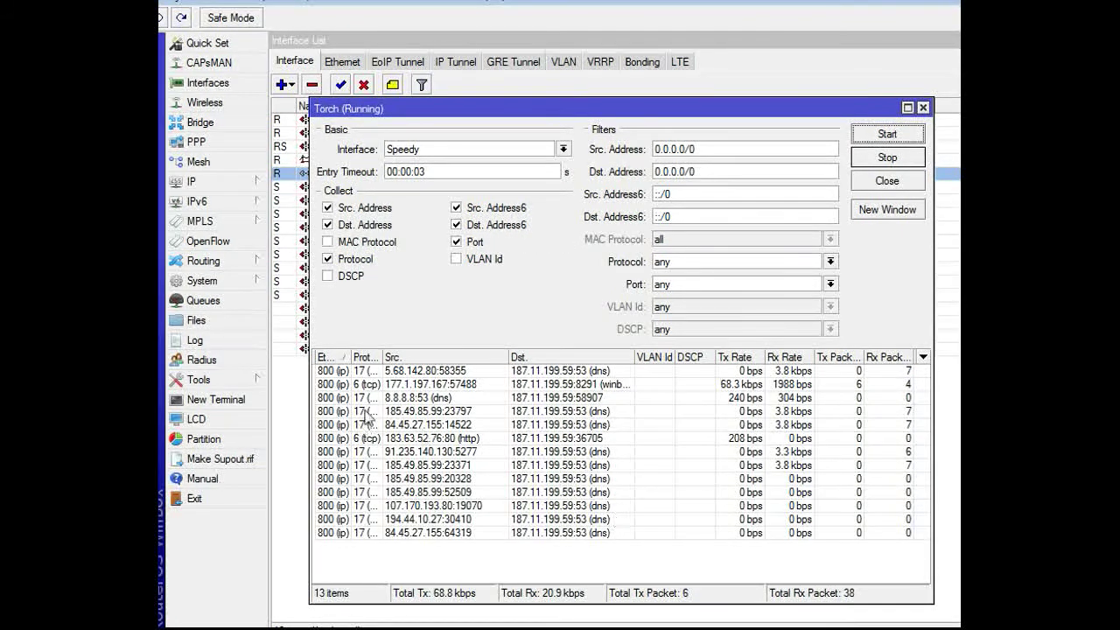
drag(385, 357, 428, 358)
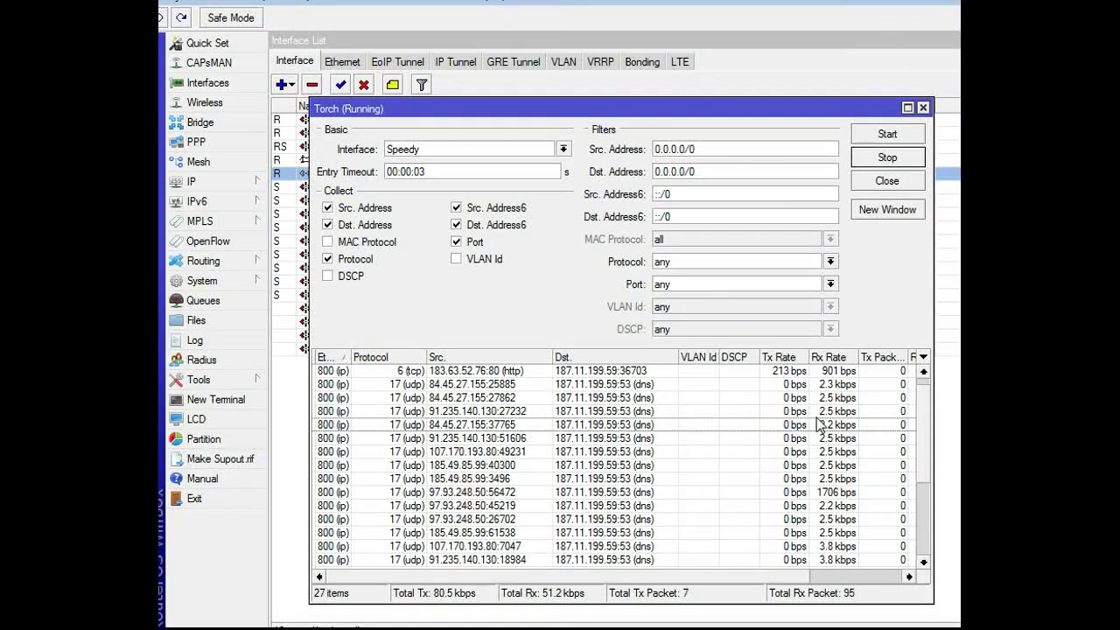
Step: Inspect a couple of UDP port 53 DNS flows, then close Torch
click(788, 427)
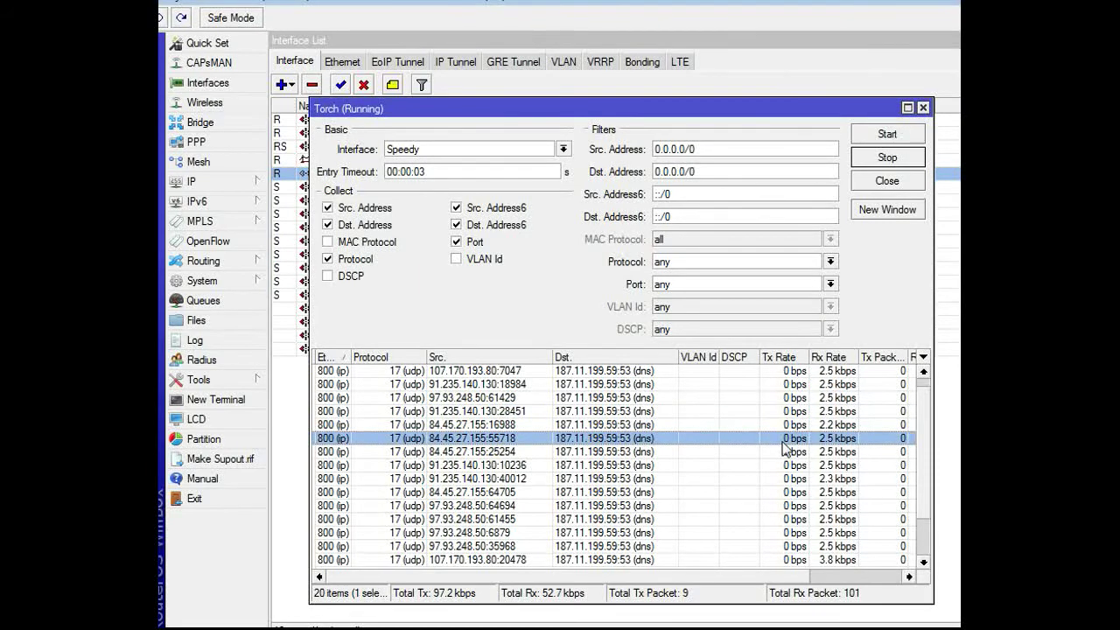
click(785, 466)
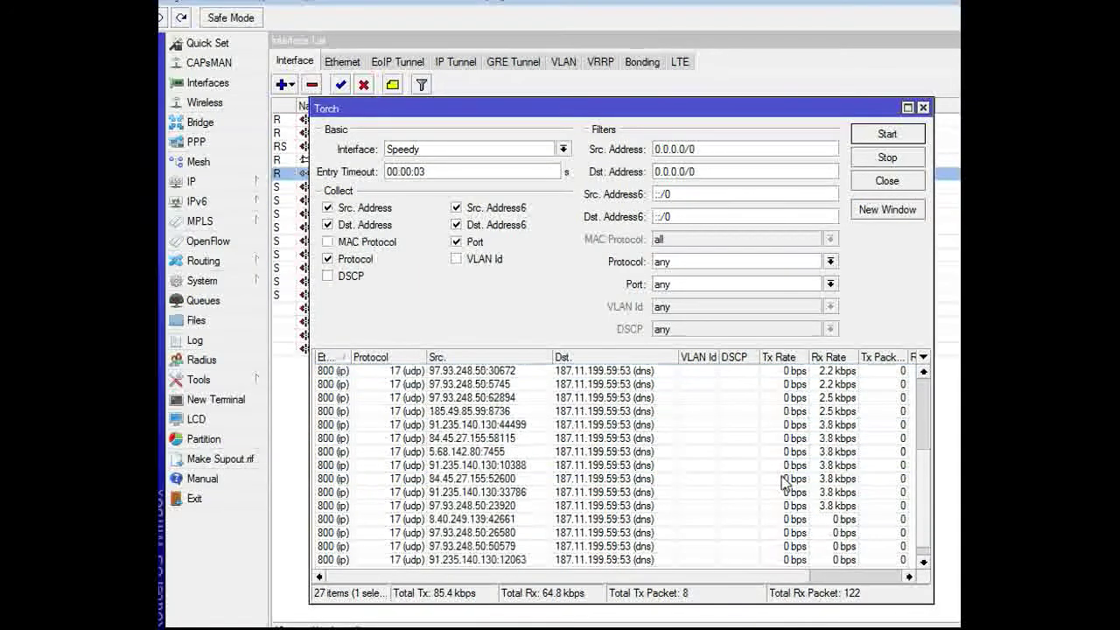
drag(766, 112, 747, 260)
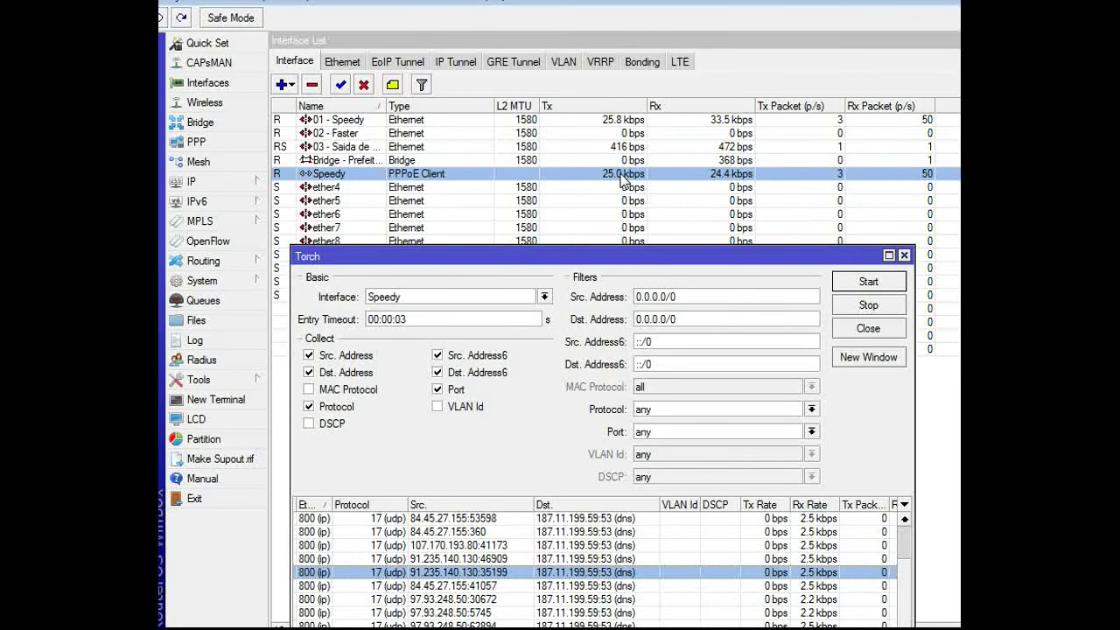
drag(673, 255, 696, 104)
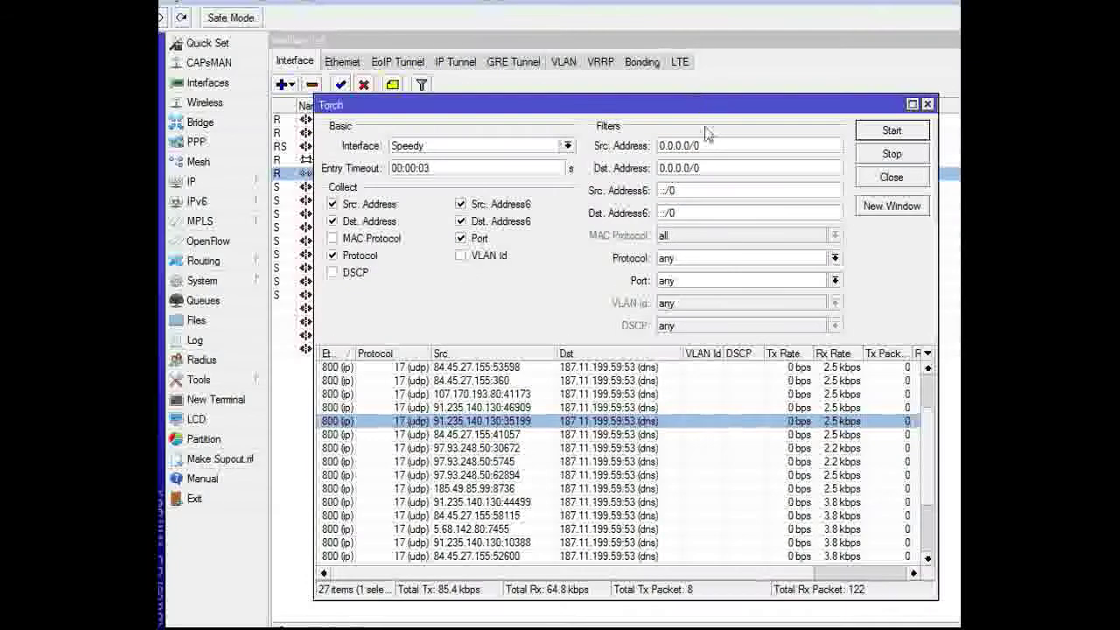
drag(926, 477, 930, 513)
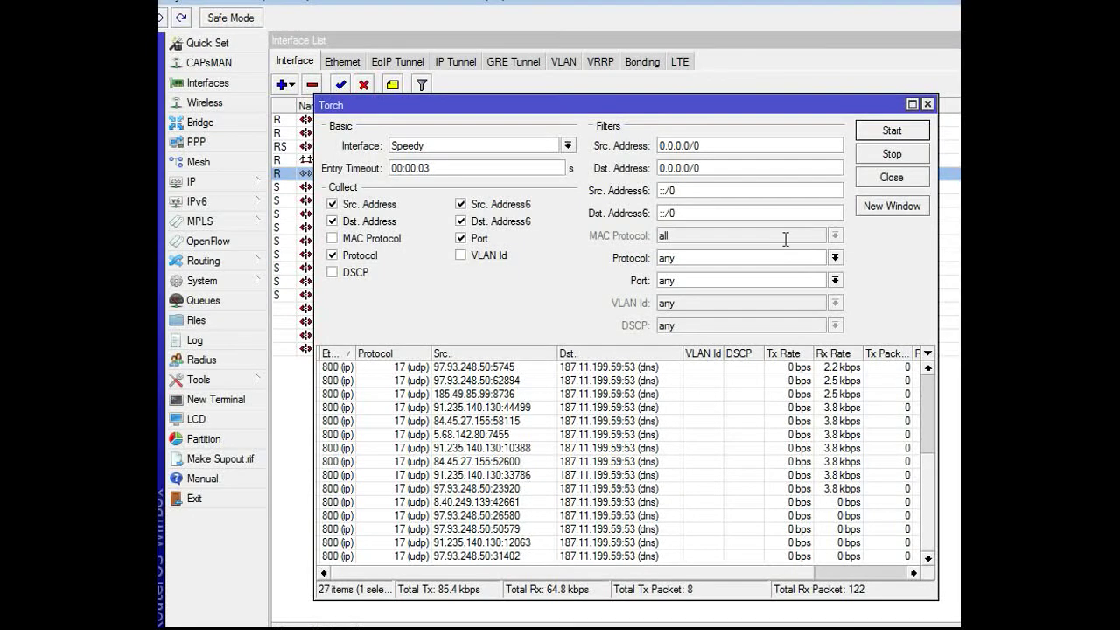
click(928, 104)
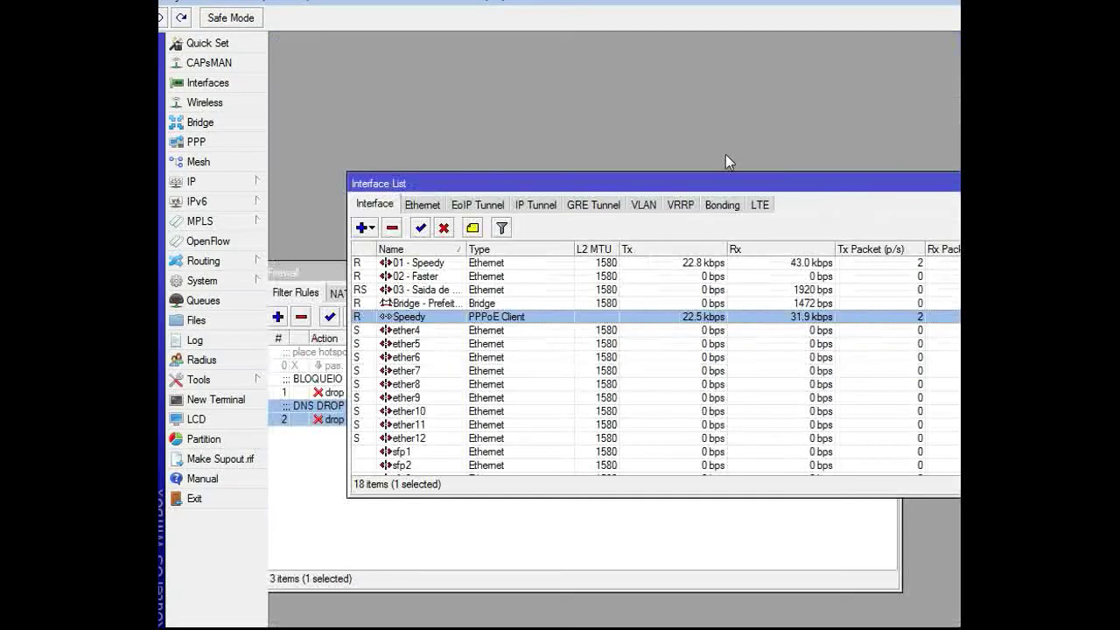
Step: Arrange the Interface List and Firewall windows so the rule list is visible
drag(711, 170, 654, 33)
click(578, 494)
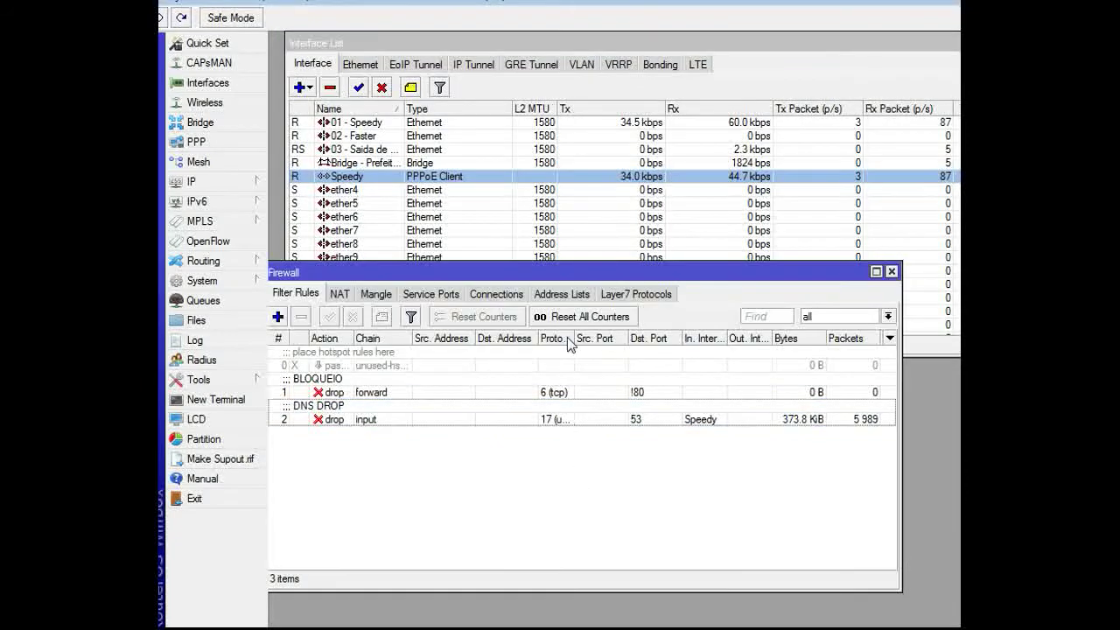
drag(573, 273, 585, 313)
Step: Open the DNS DROP rule's General settings and copy it into a new rule
click(445, 459)
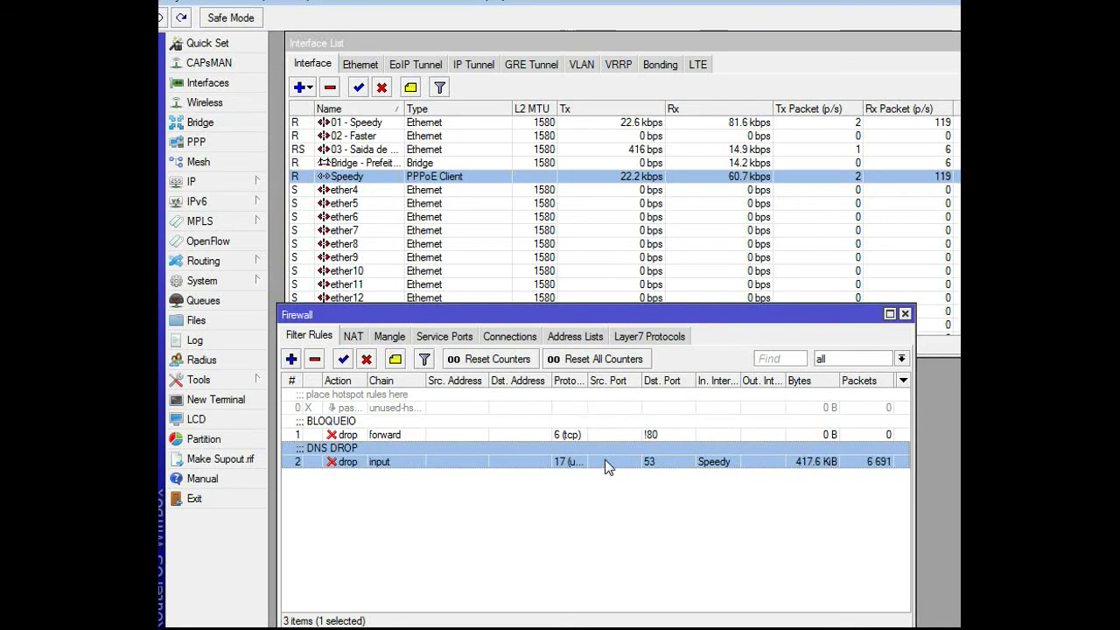
drag(588, 380, 617, 381)
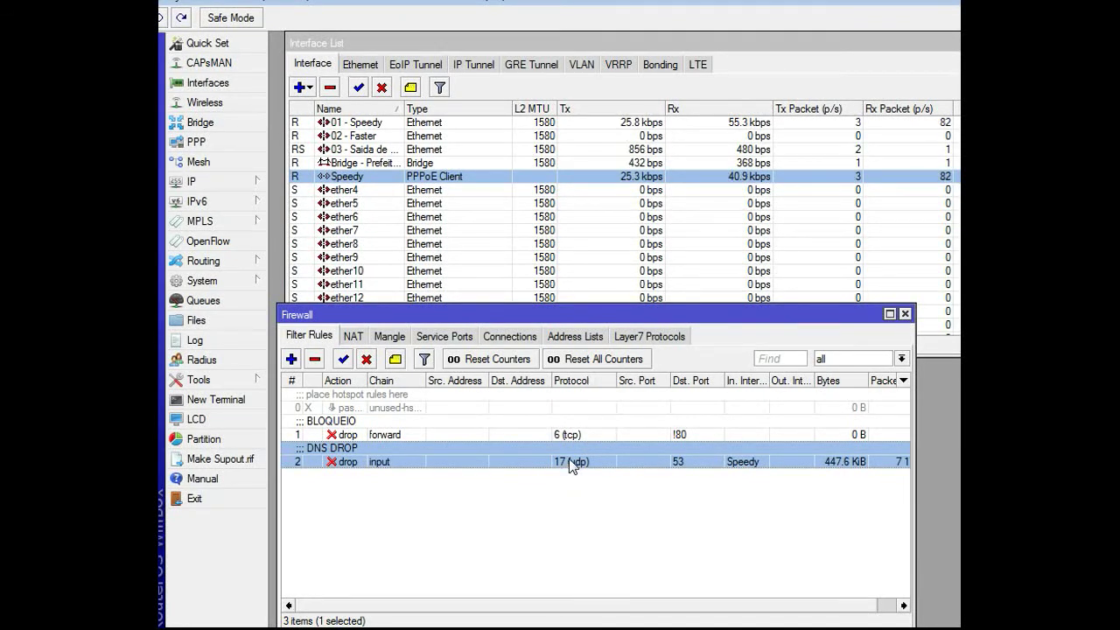
double_click(569, 461)
click(341, 78)
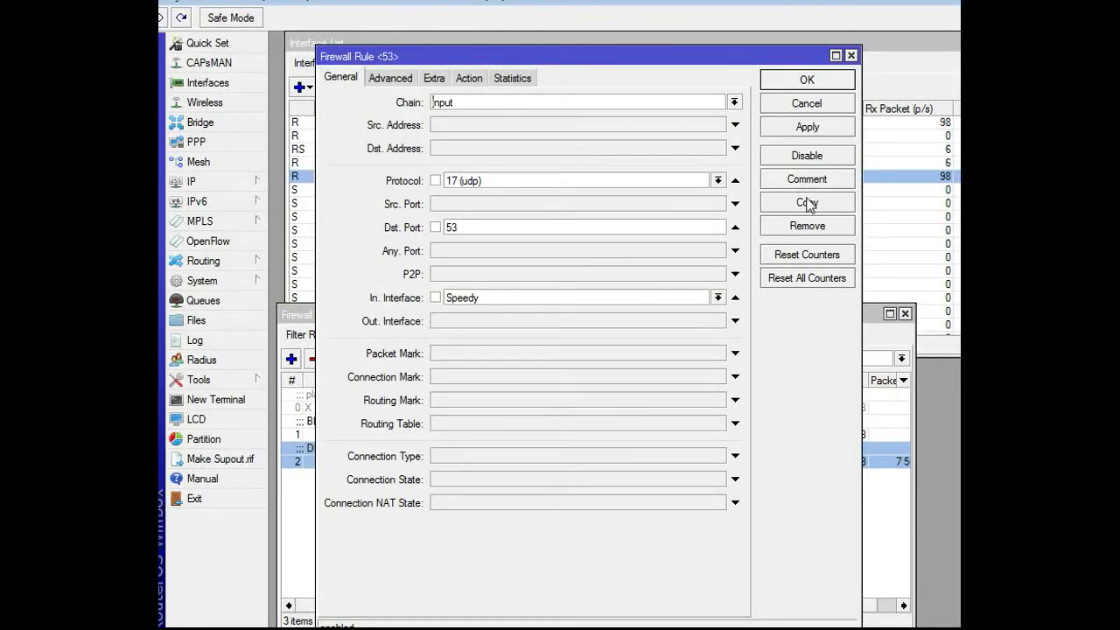
click(807, 202)
Step: Duplicate the DNS DROP rule with protocol tcp, save it, and close the rule window
click(363, 66)
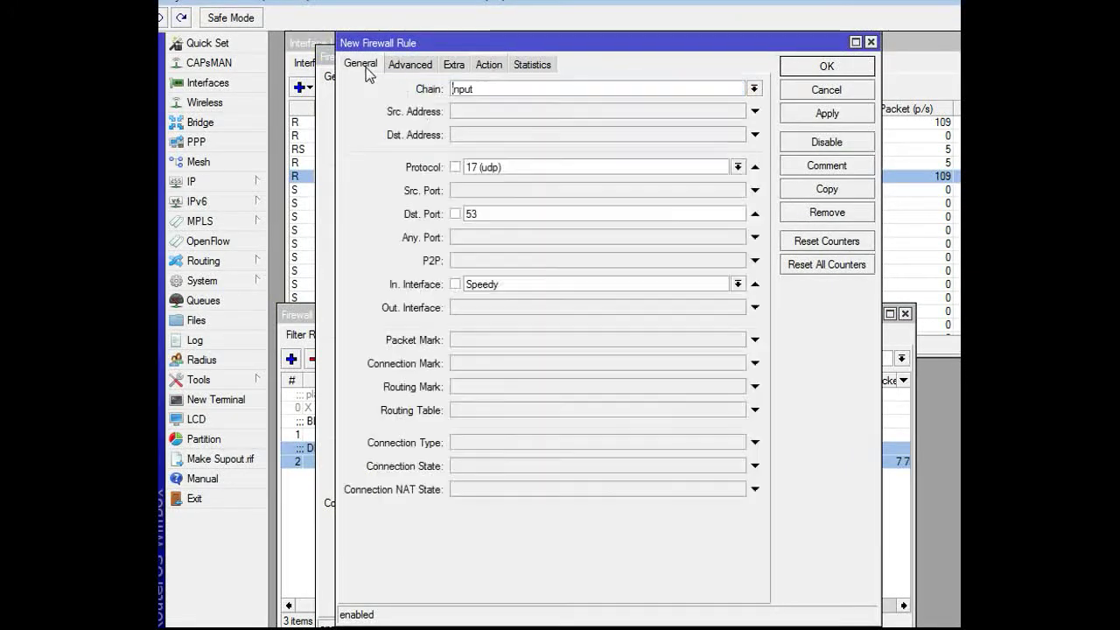
click(737, 166)
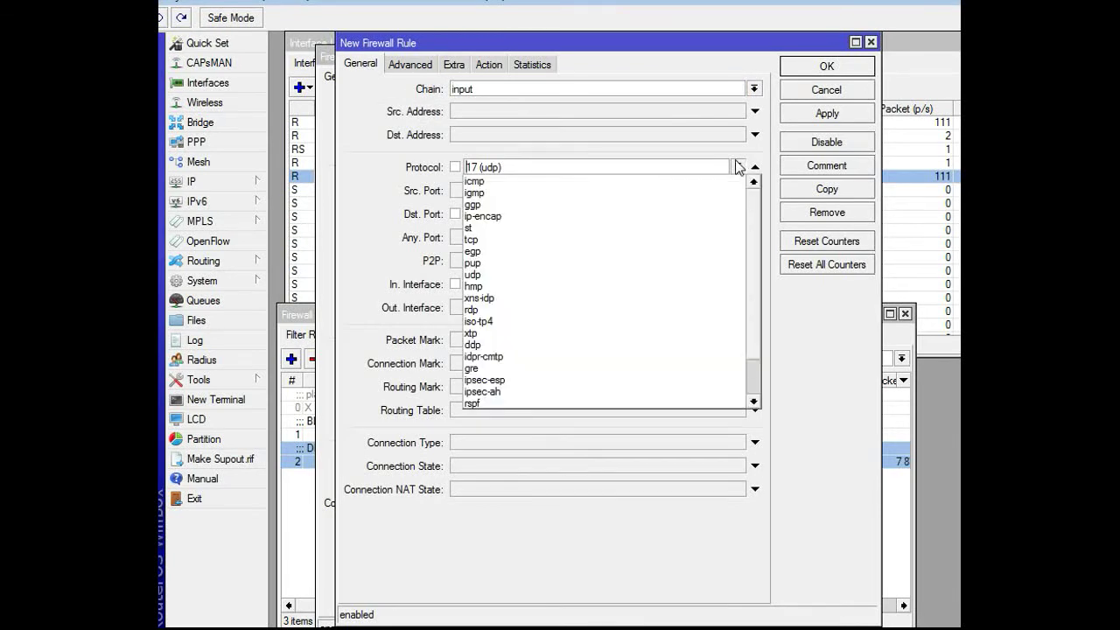
click(503, 249)
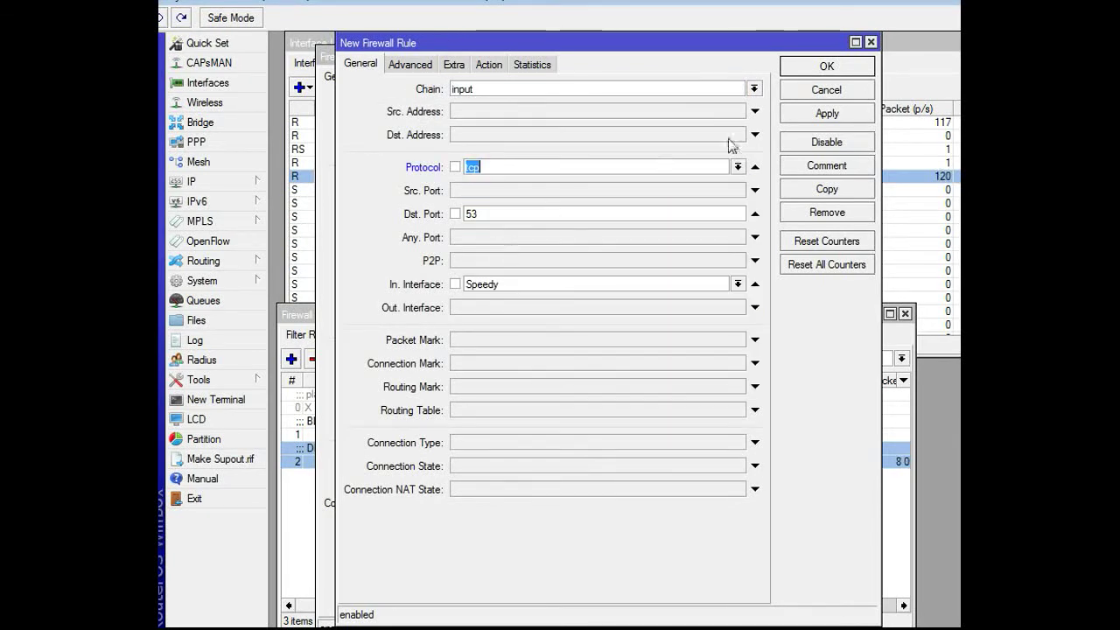
click(814, 119)
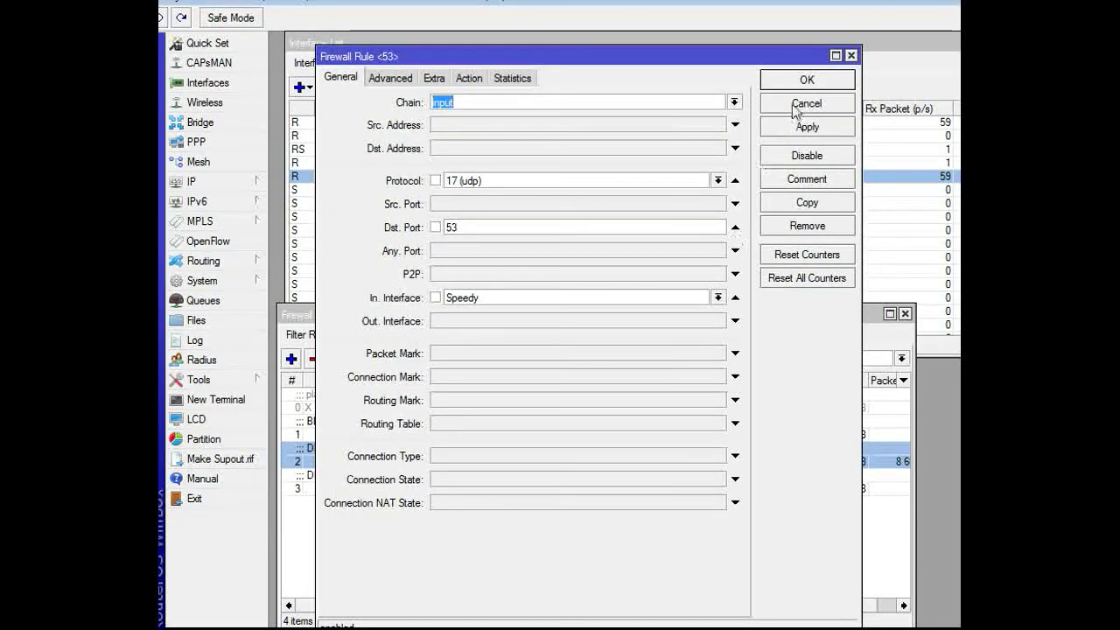
click(794, 106)
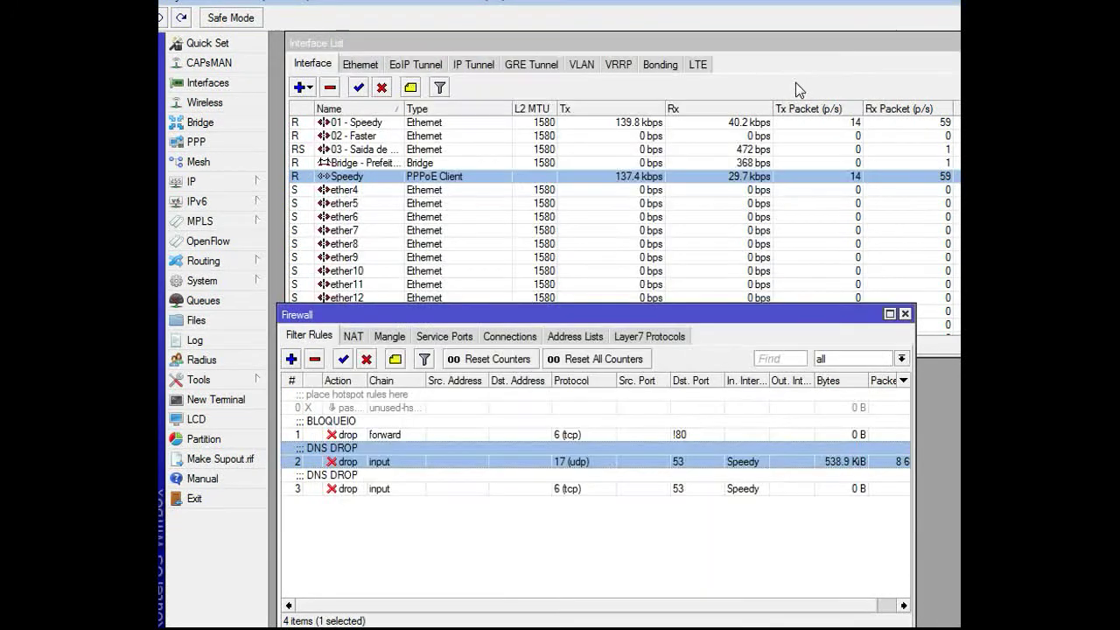
click(827, 490)
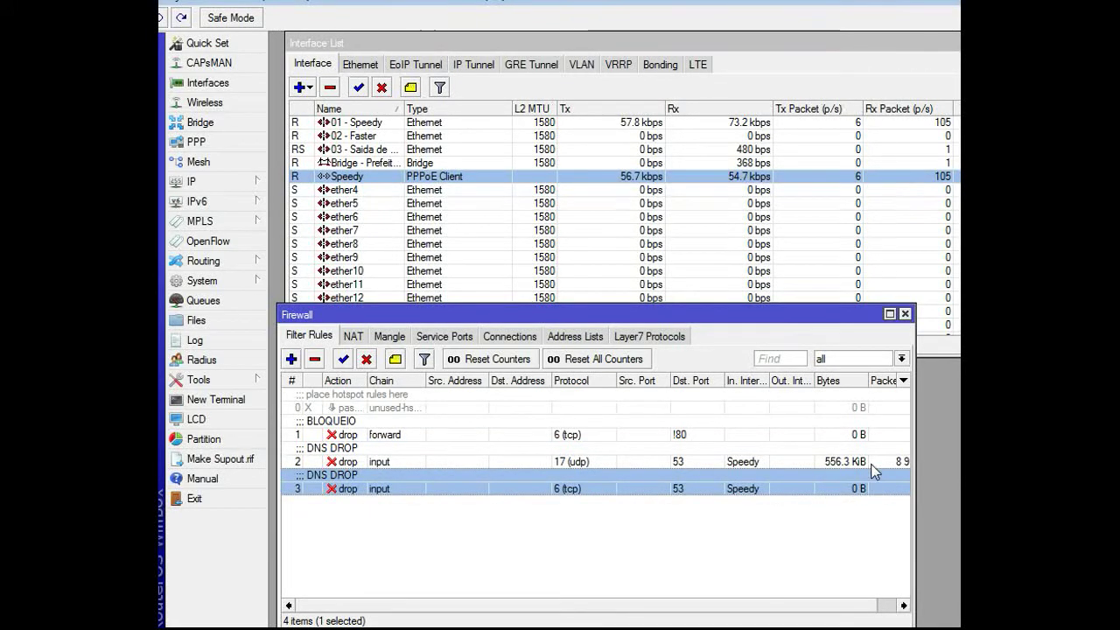
click(854, 466)
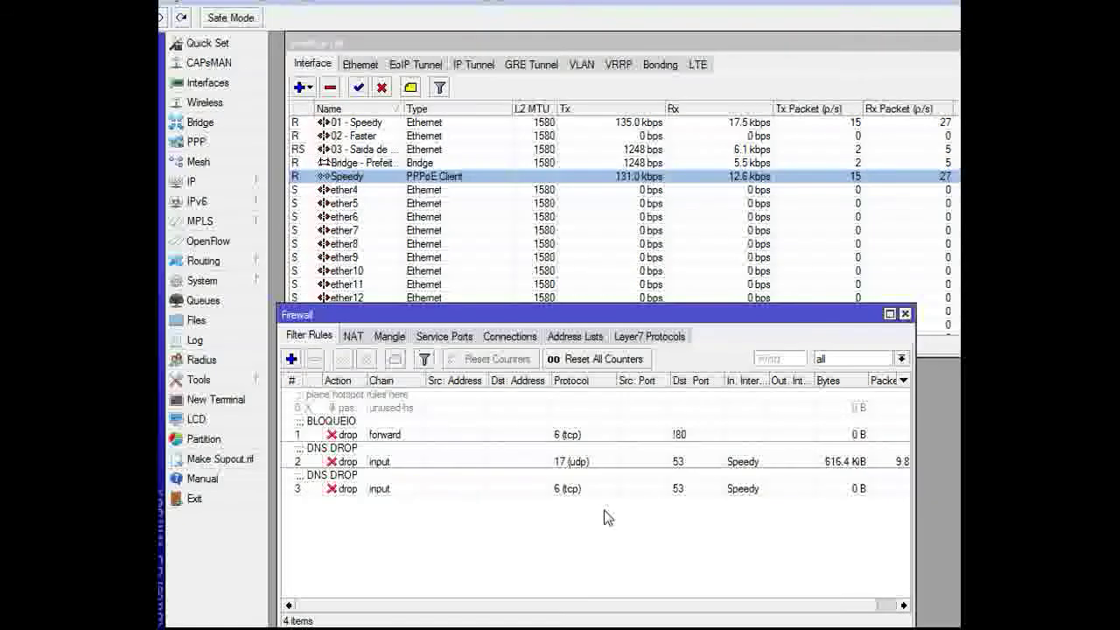
click(524, 497)
click(524, 469)
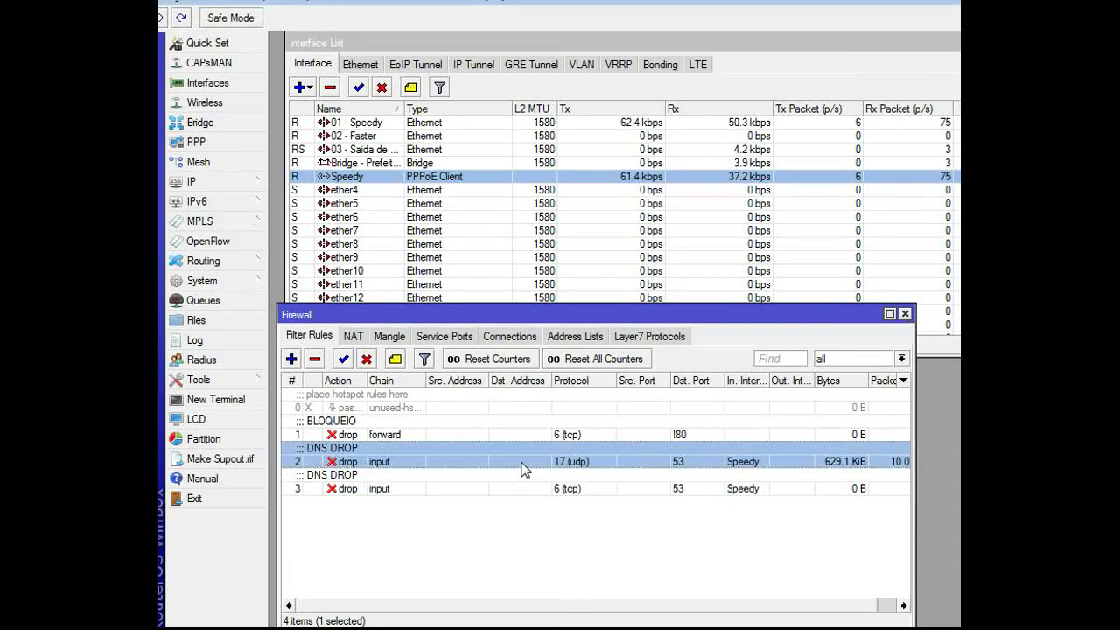
click(524, 488)
click(524, 470)
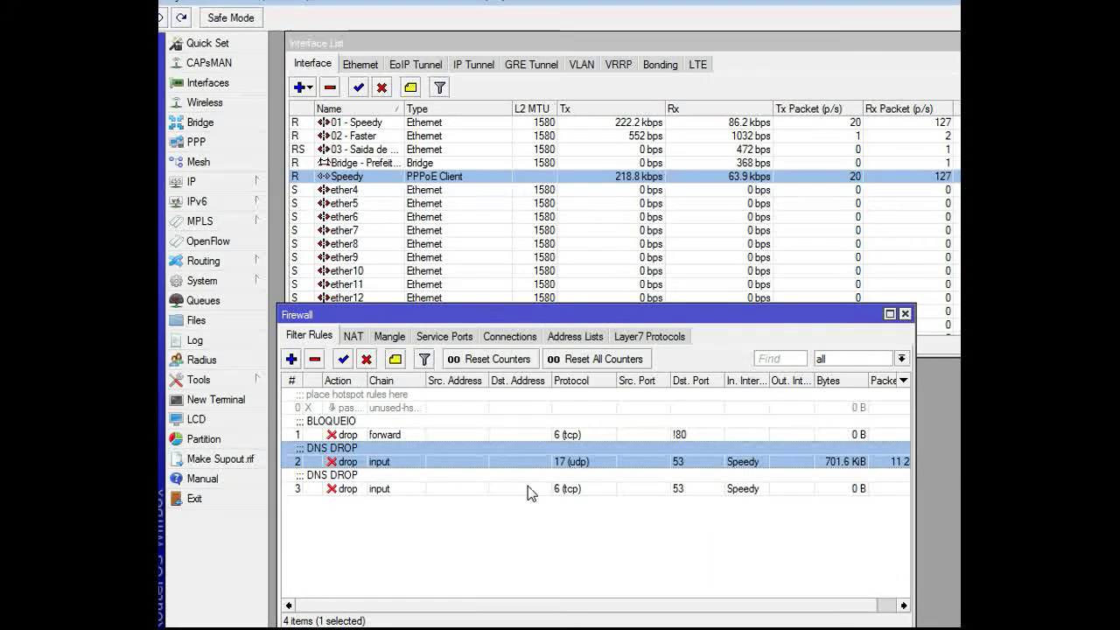
drag(525, 315, 527, 311)
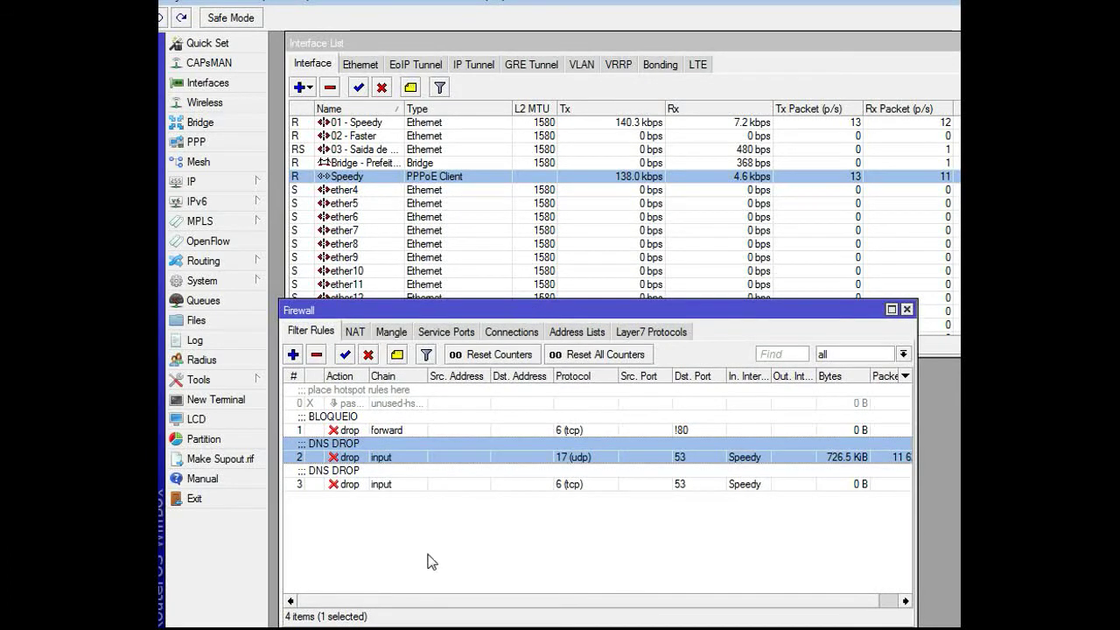
click(437, 486)
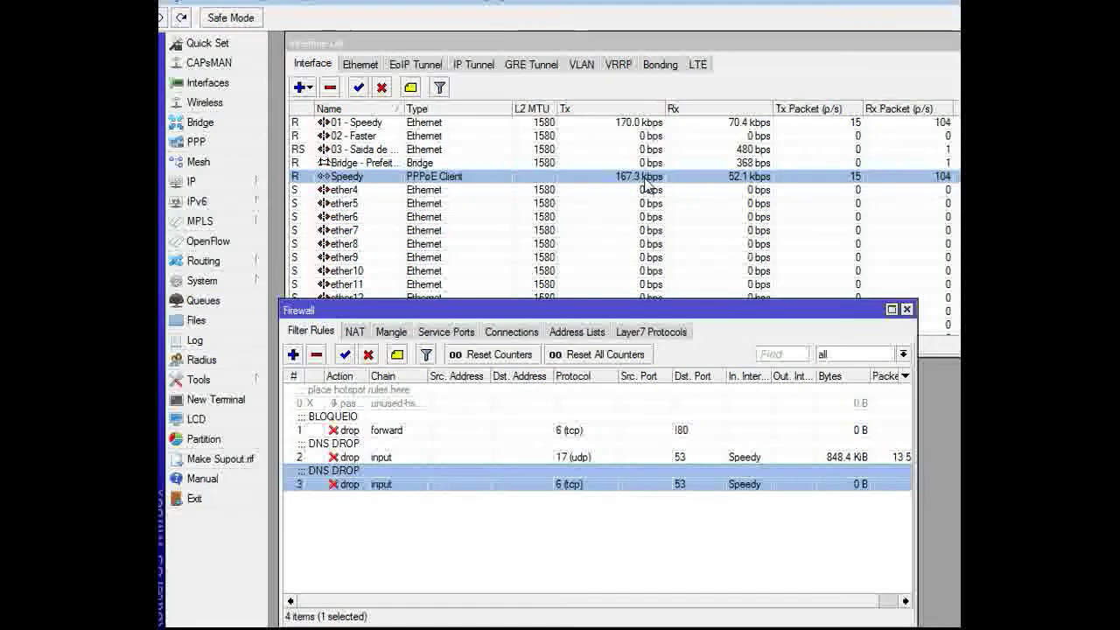
Step: Run Torch on the Speedy interface with Protocol and Port breakdown enabled
click(580, 181)
right_click(579, 183)
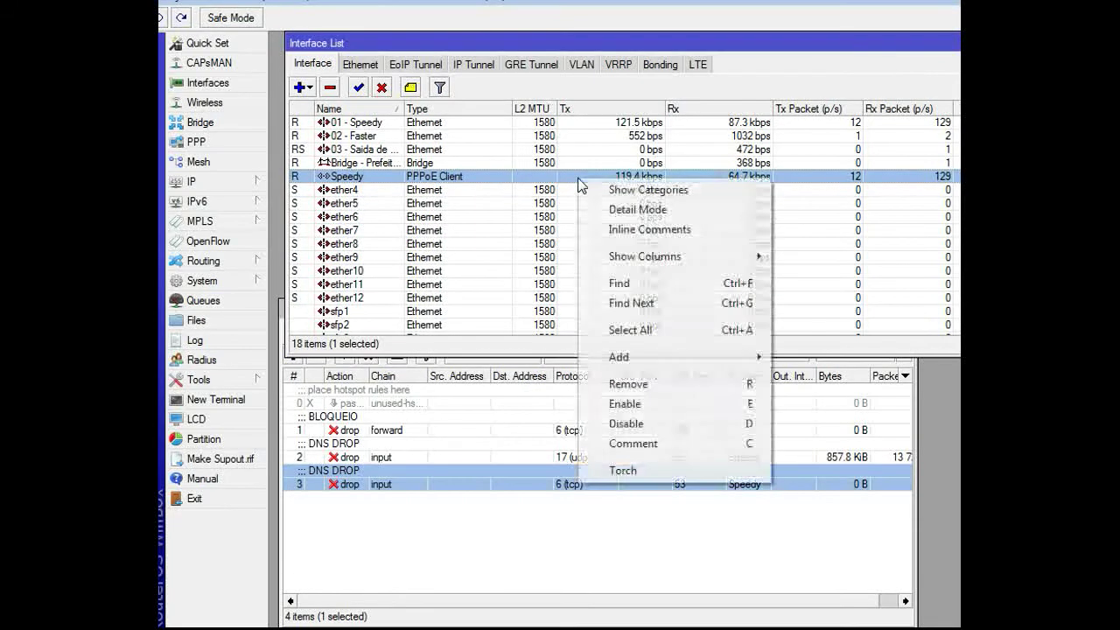
click(622, 472)
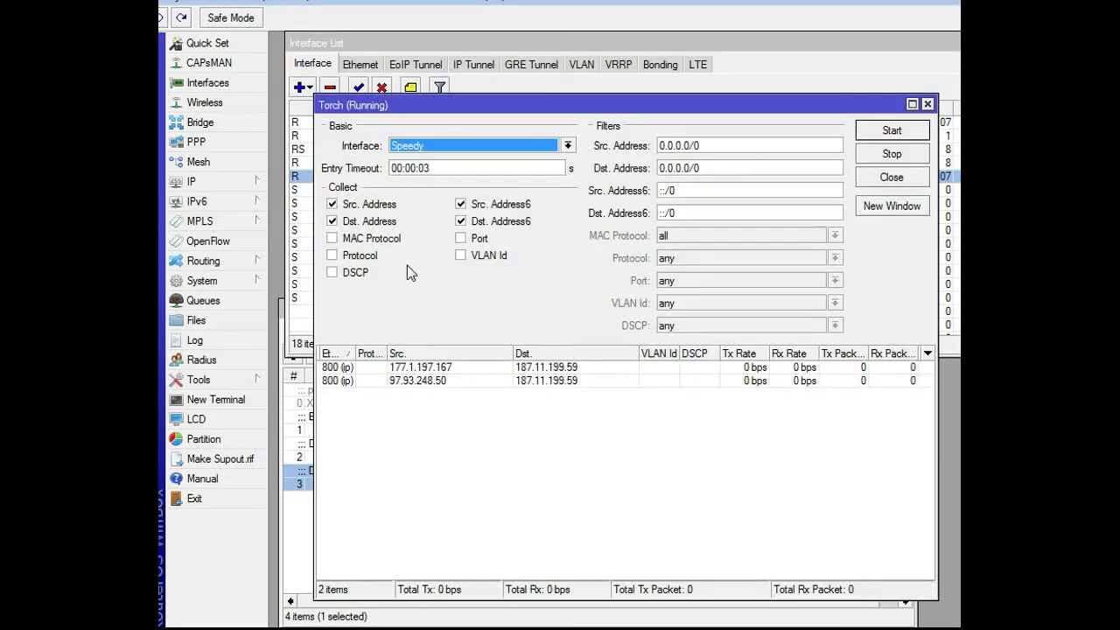
click(362, 257)
click(462, 240)
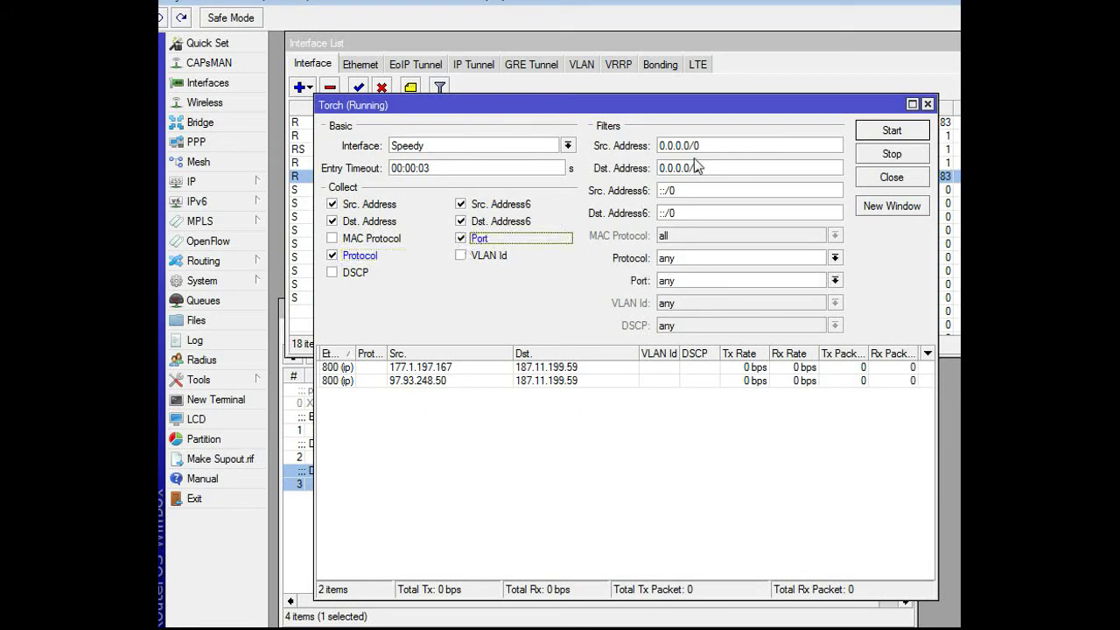
click(865, 133)
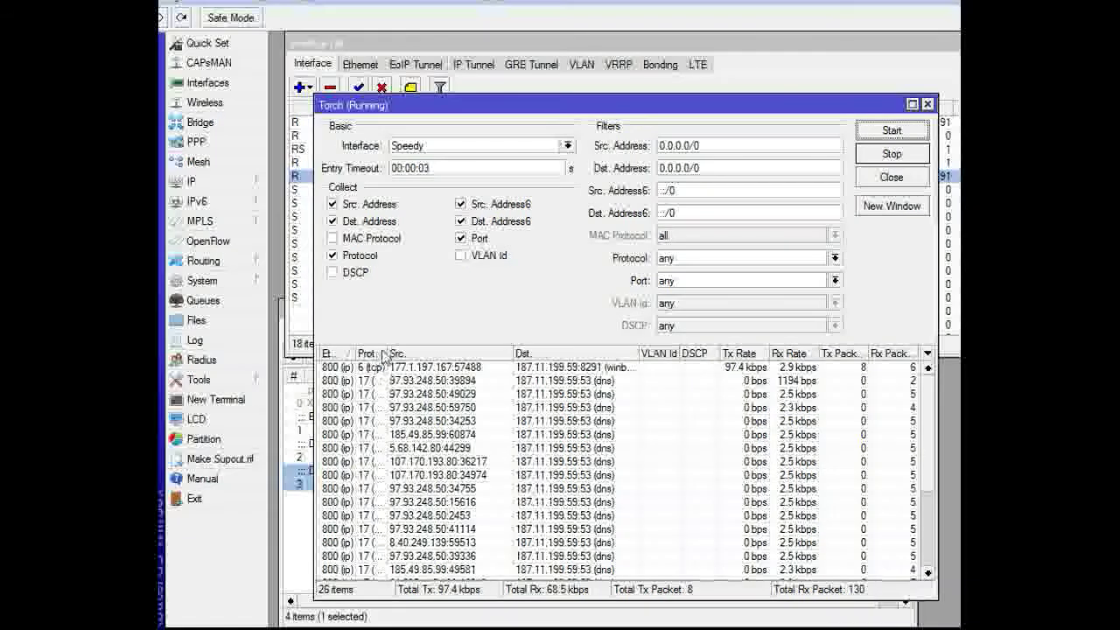
Step: Widen the Protocol column, filter Torch to source 97.93.248.50, and copy that address
drag(386, 354, 414, 353)
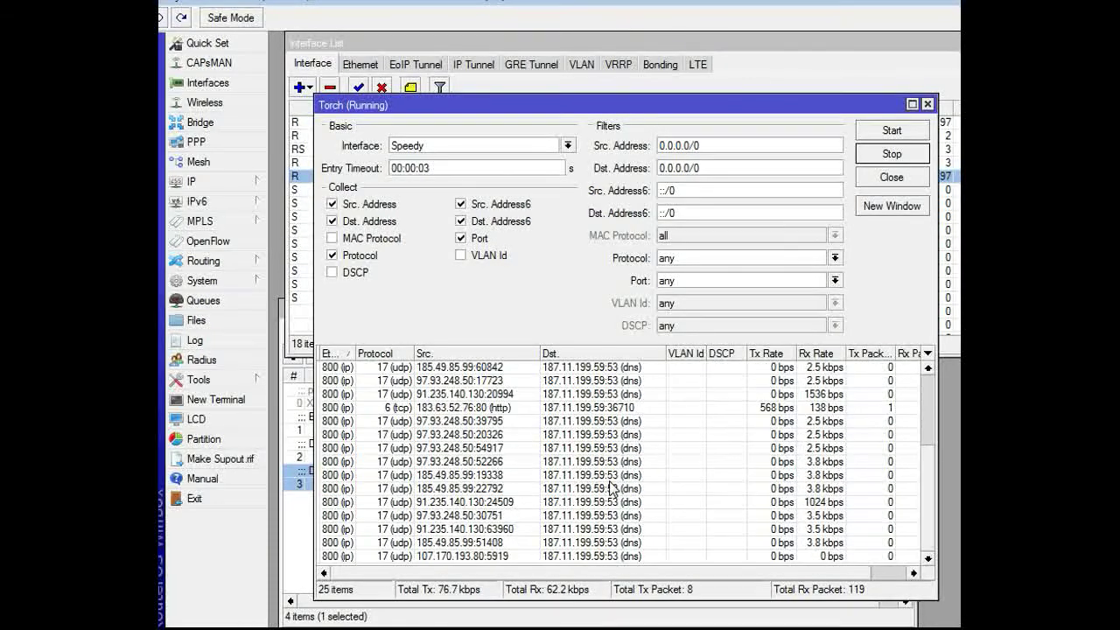
click(526, 476)
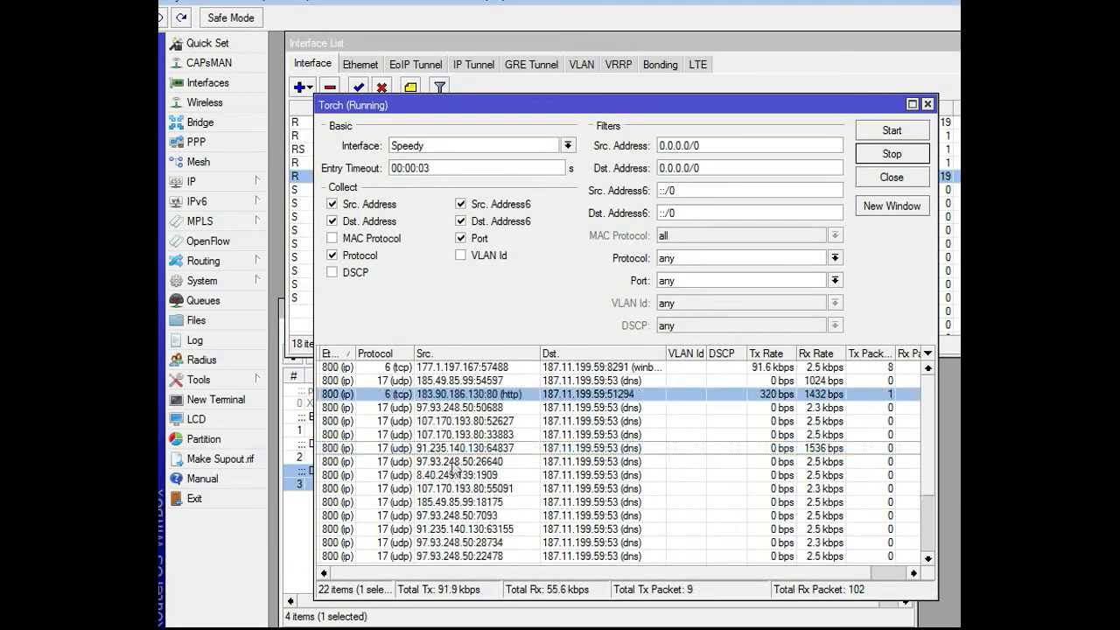
double_click(457, 450)
drag(767, 145, 660, 141)
right_click(660, 142)
click(692, 173)
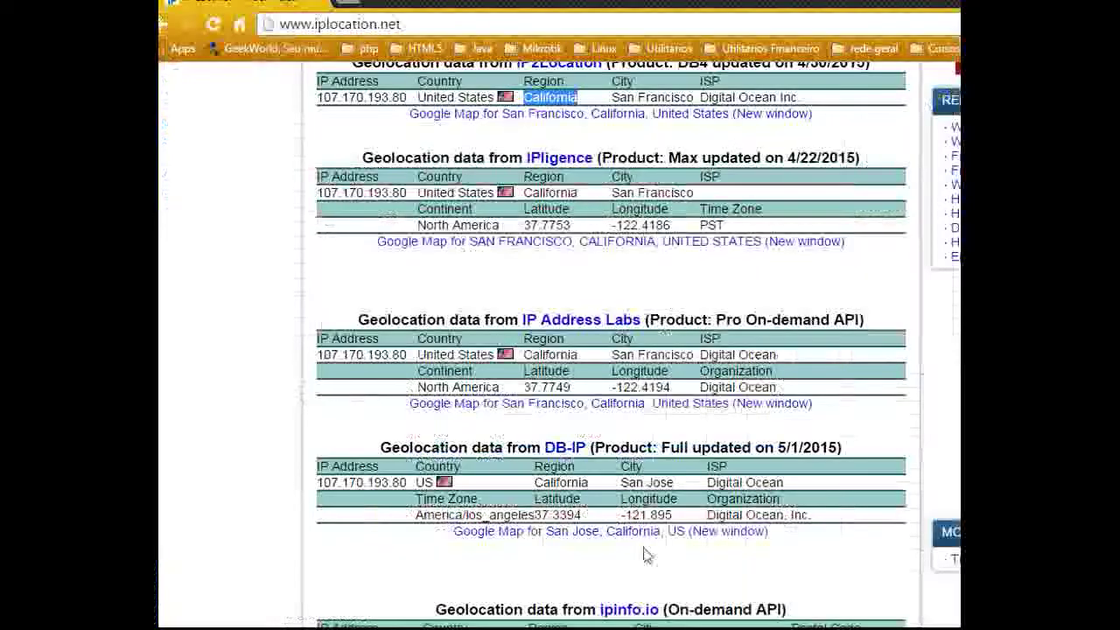
scroll(750, 230, up, 8)
Step: Query 97.93.248.50 on iplocation.net, note its Texas location, and return to WinBox Torch
double_click(758, 405)
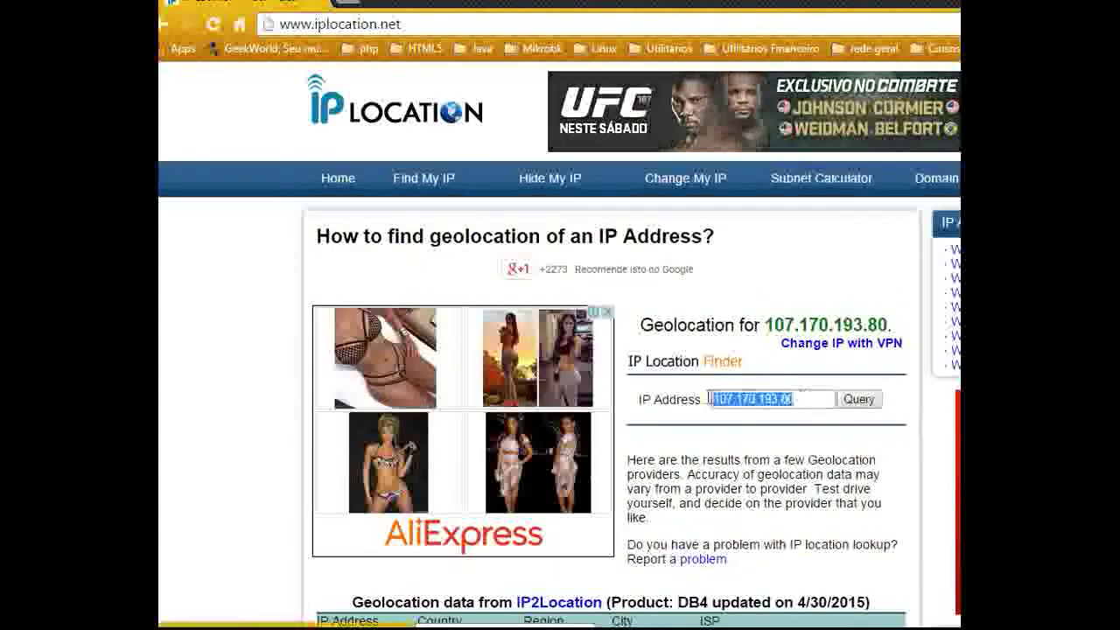
key(ctrl+v)
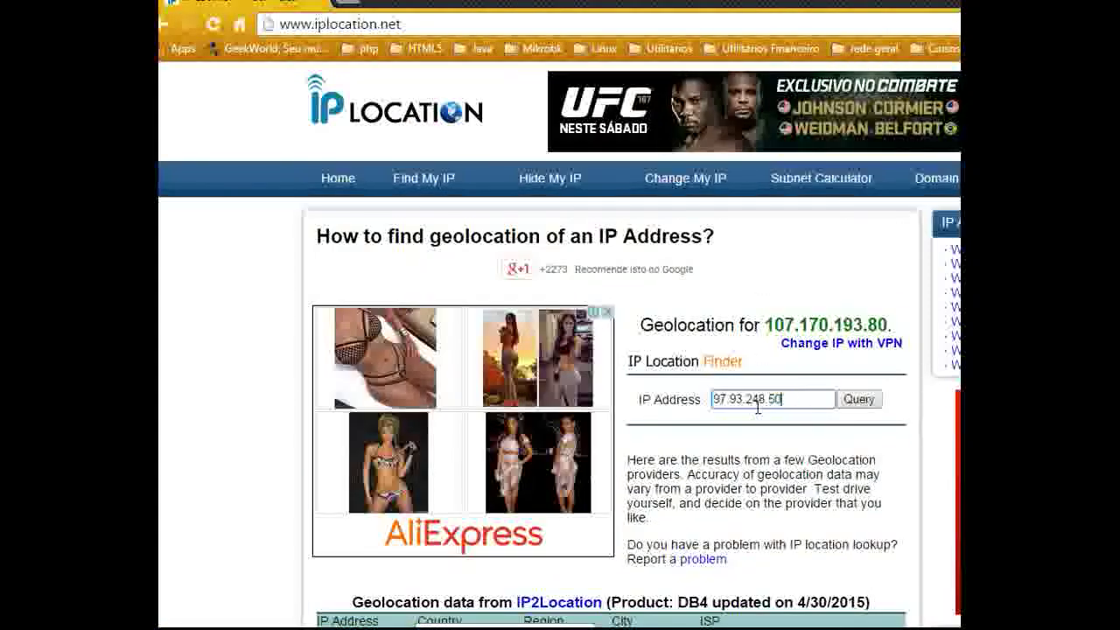
click(858, 400)
scroll(725, 504, down, 5)
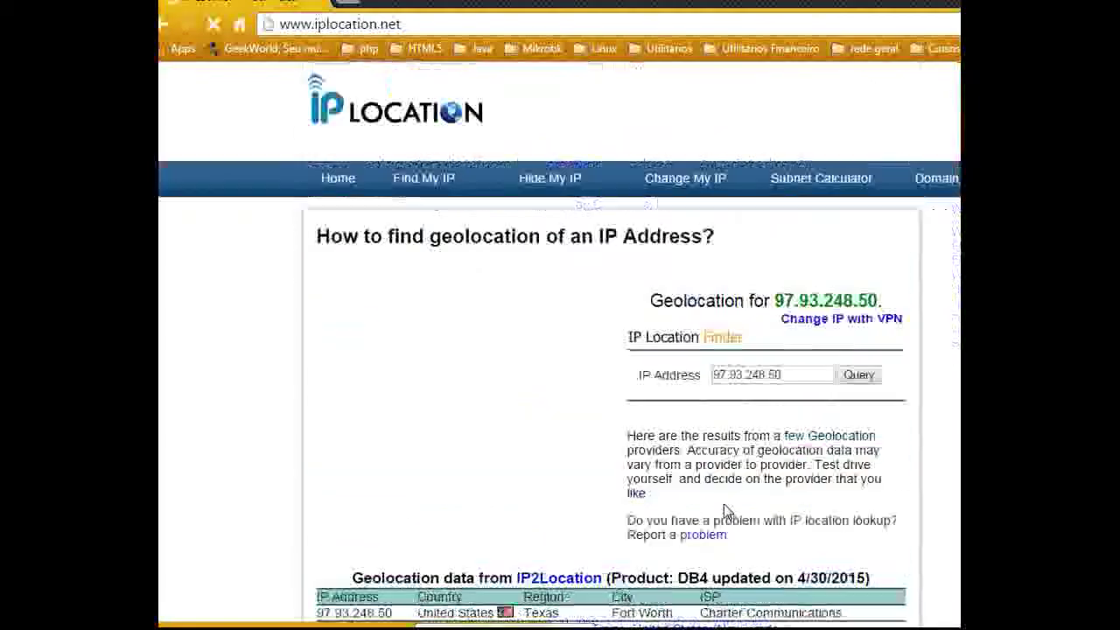
scroll(725, 511, down, 3)
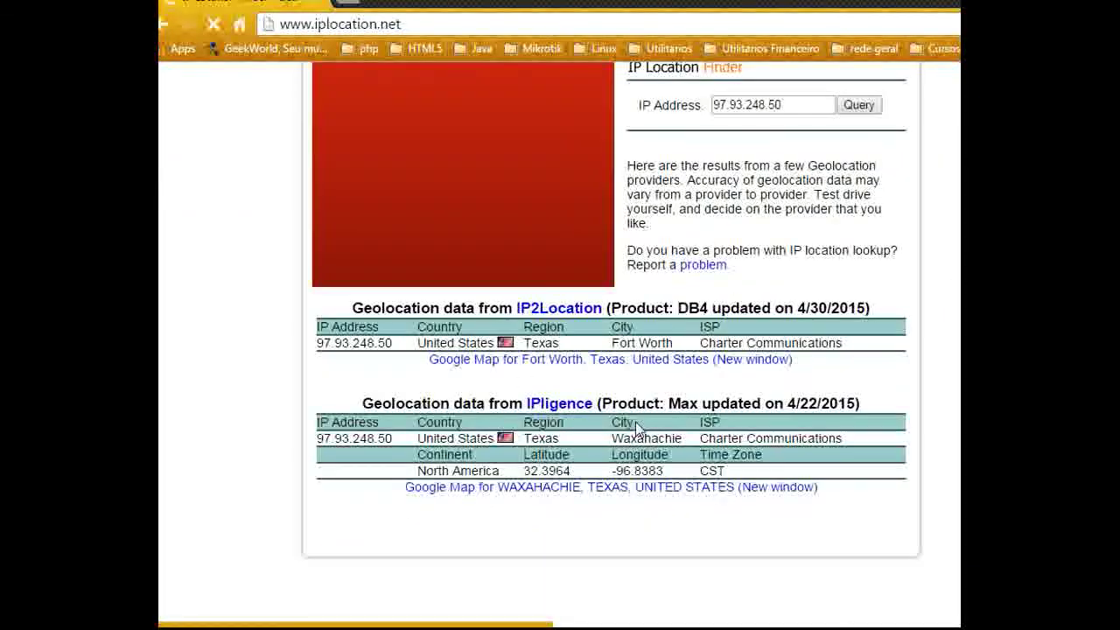
drag(560, 366, 530, 372)
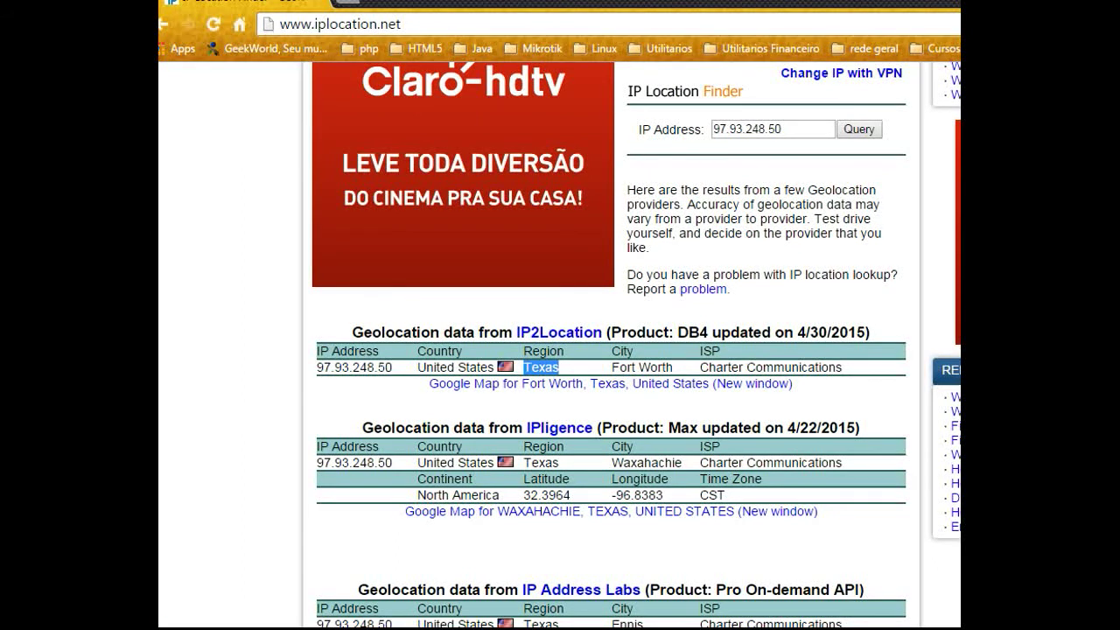
key(alt+Tab)
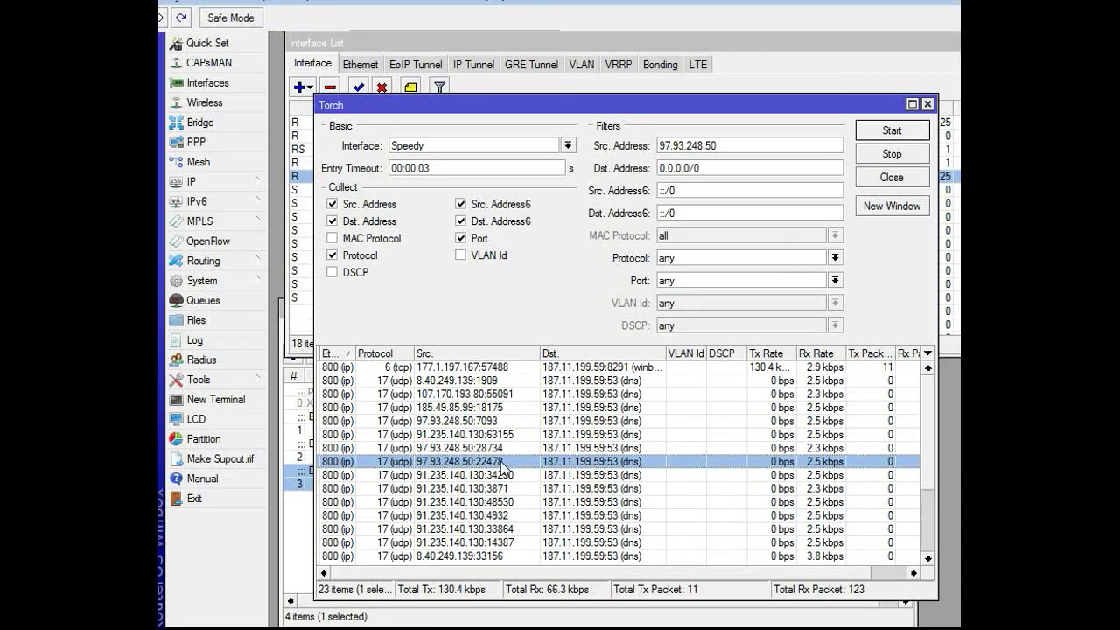
Step: Filter Torch to source address 185.49.85.99 and copy that address
scroll(477, 475, down, 2)
scroll(473, 475, down, 2)
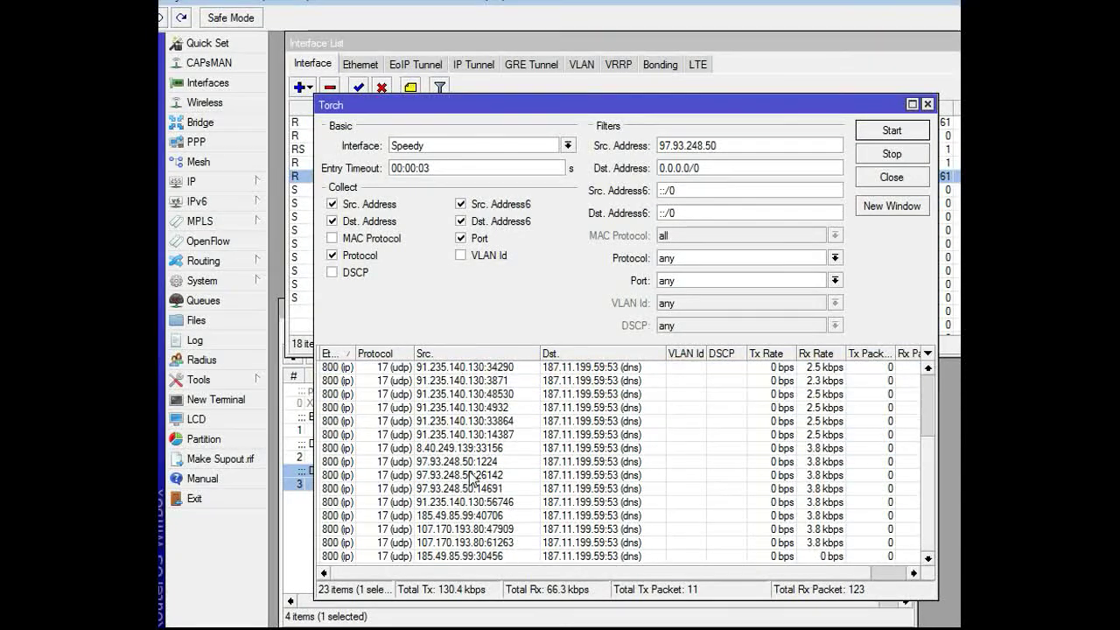
double_click(455, 517)
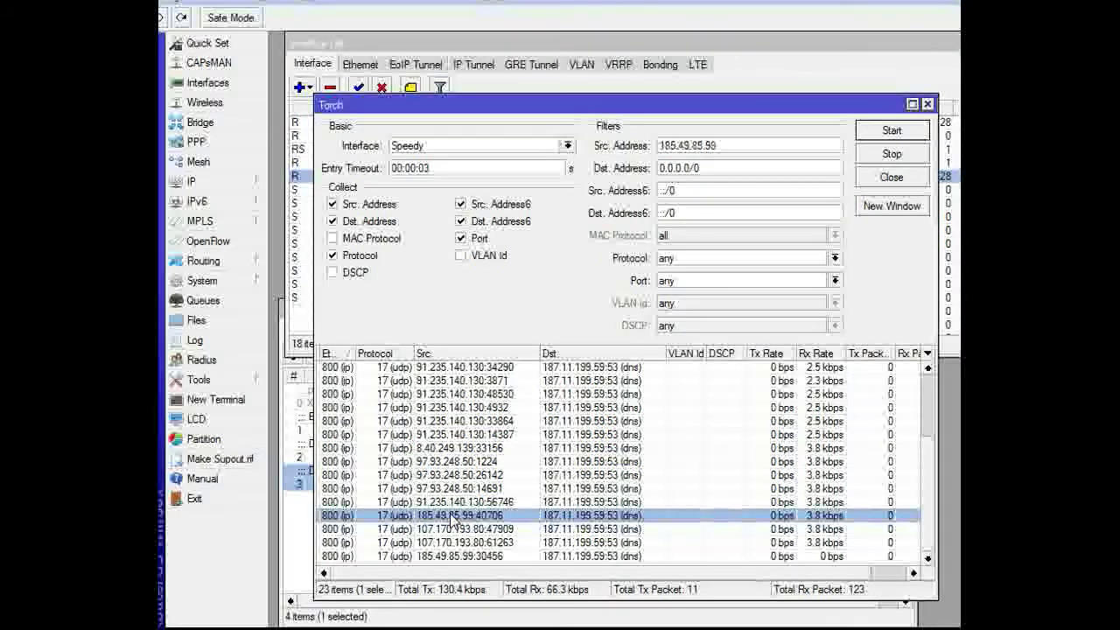
drag(735, 146, 656, 145)
right_click(674, 143)
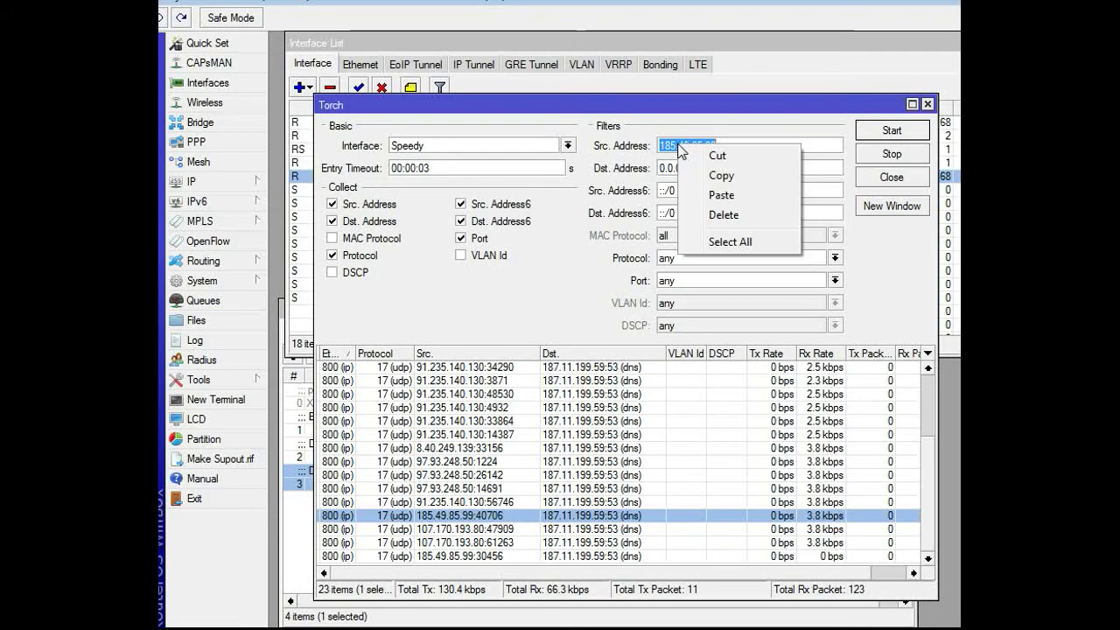
click(728, 176)
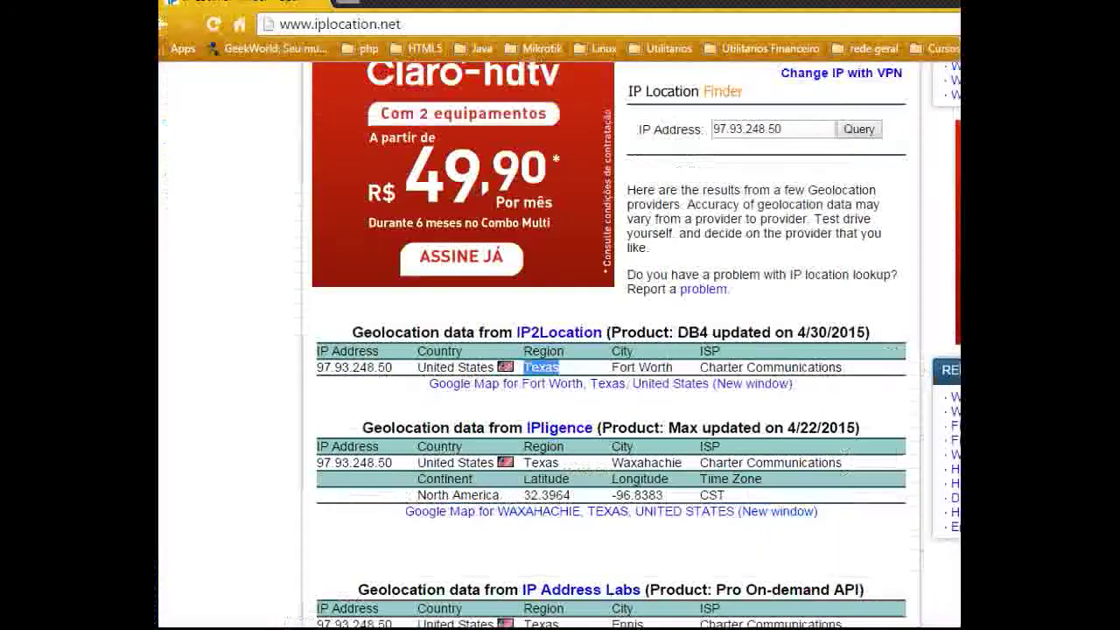
Step: Query 185.49.85.99 on iplocation.net, note its Tehran location, and return to WinBox
triple_click(800, 129)
key(ctrl+v)
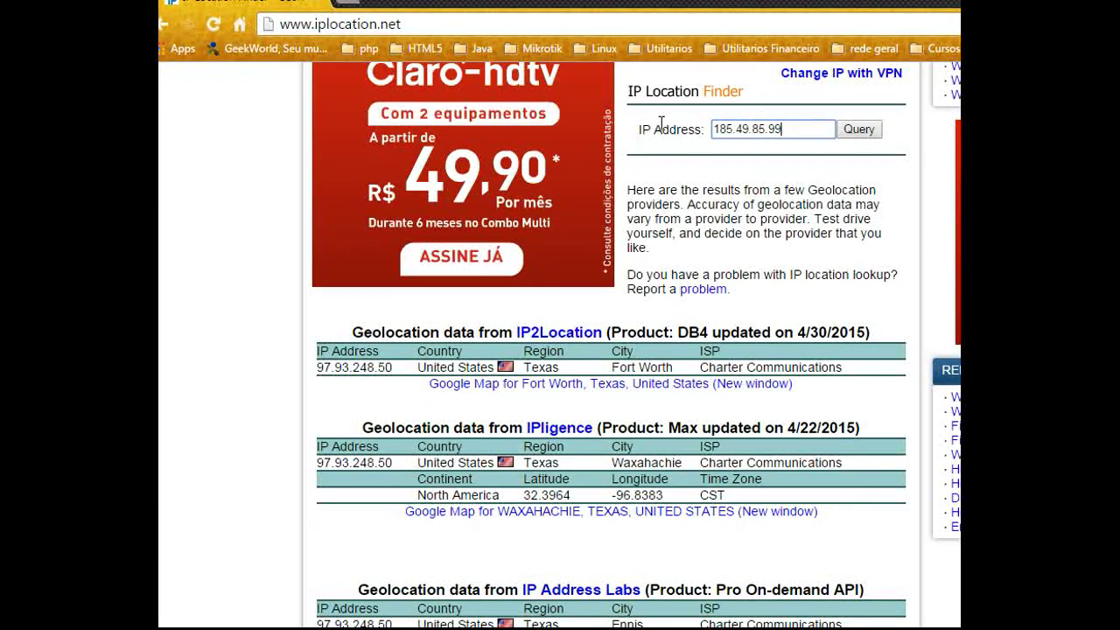
click(852, 133)
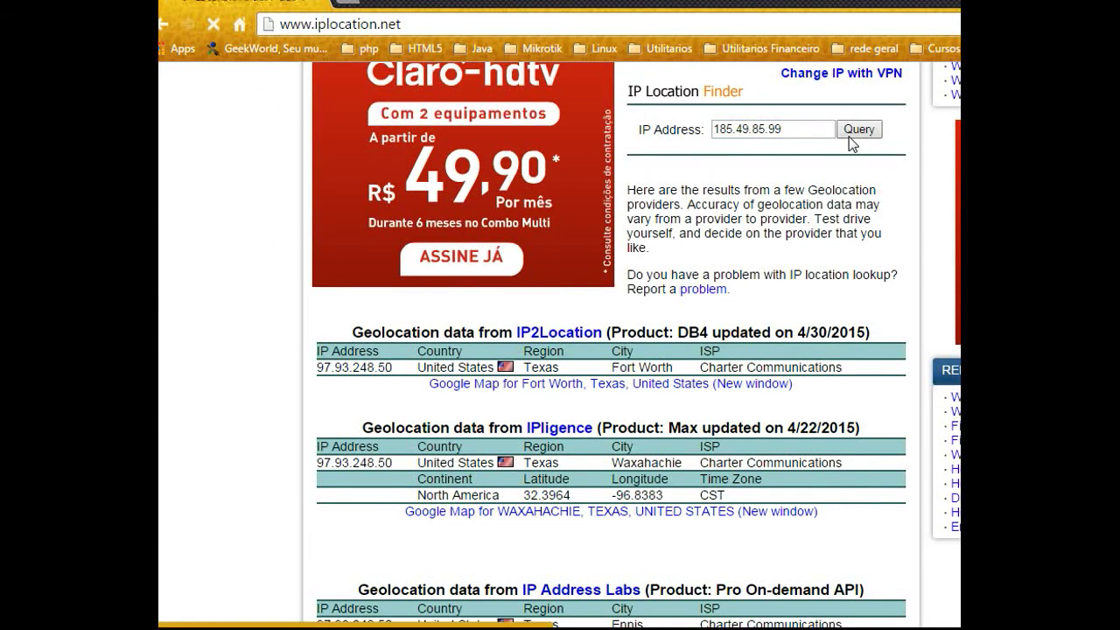
scroll(740, 493, down, 3)
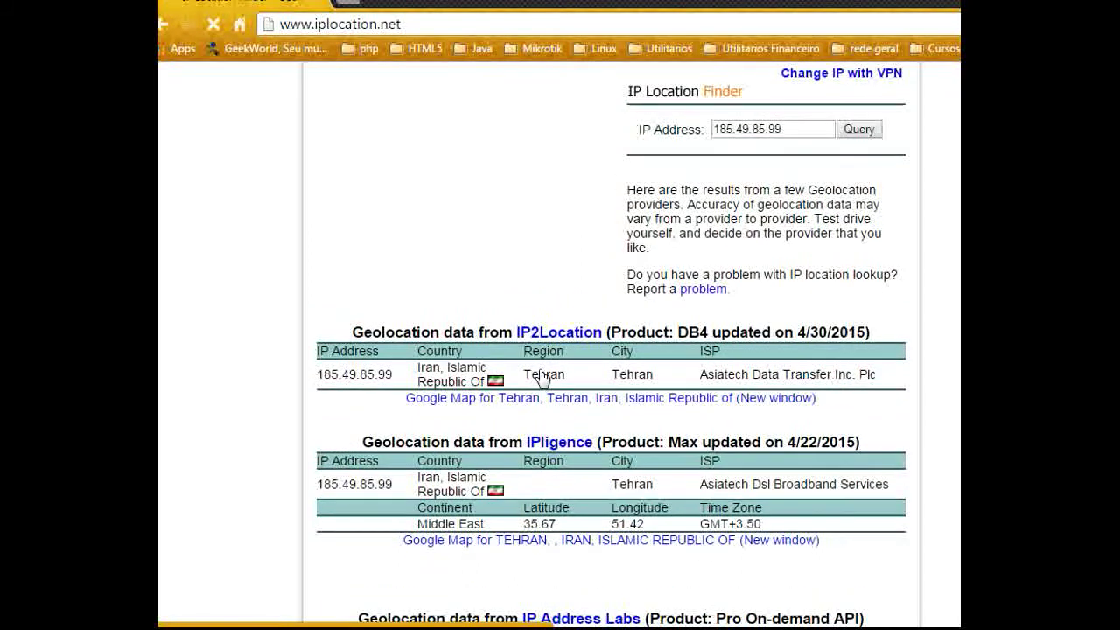
drag(569, 375, 523, 375)
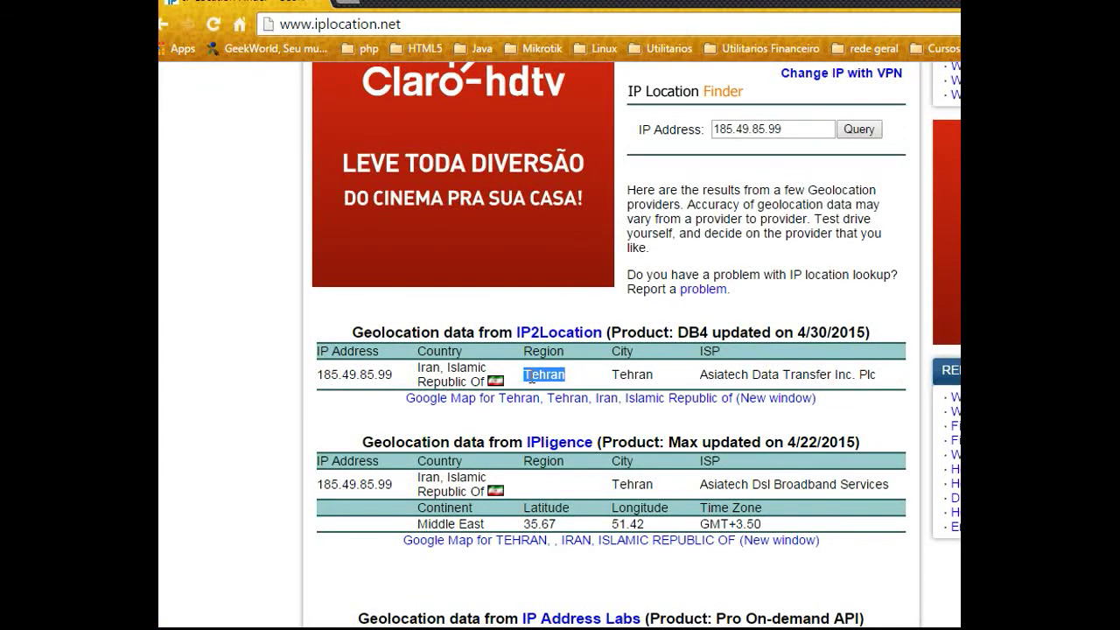
drag(419, 375, 441, 365)
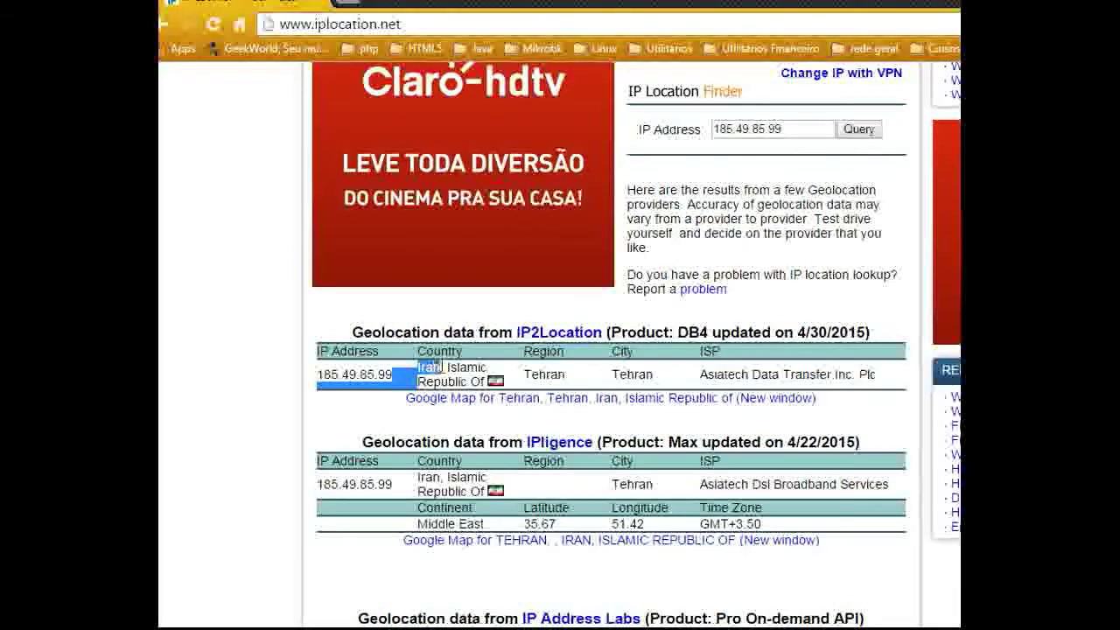
click(449, 368)
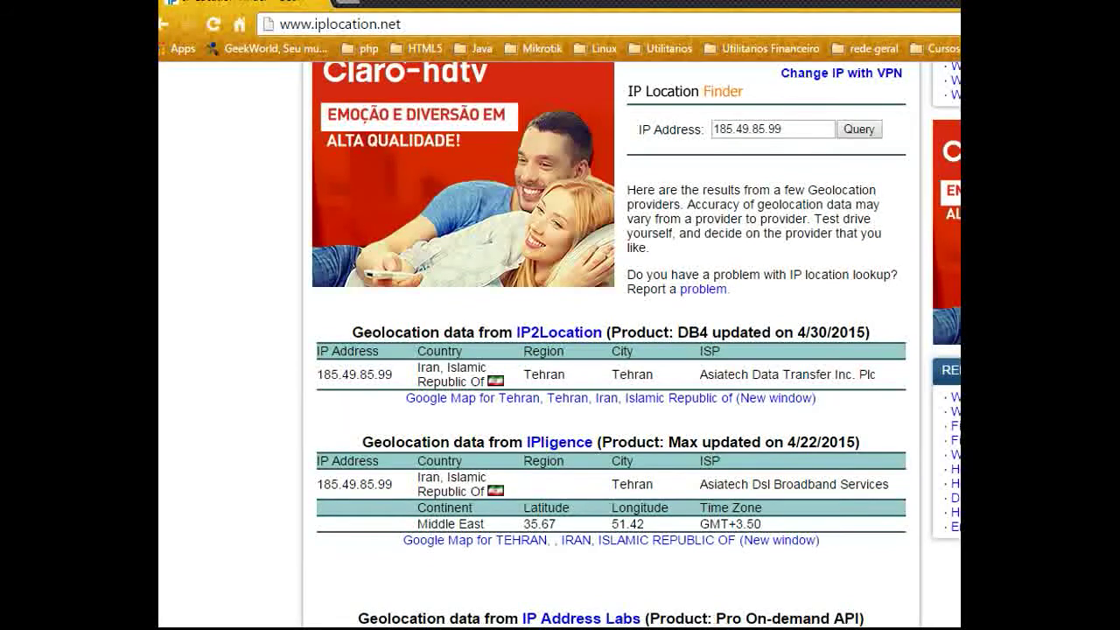
key(alt+Tab)
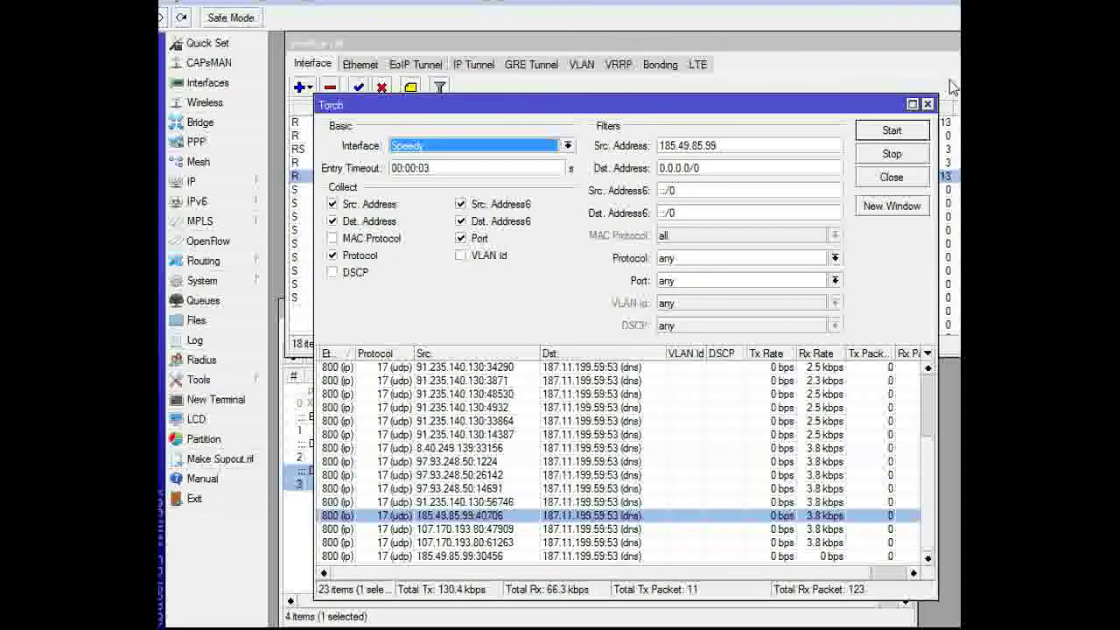
Step: Close Torch and open the TCP port 53 DNS DROP rule from the Firewall list
click(929, 104)
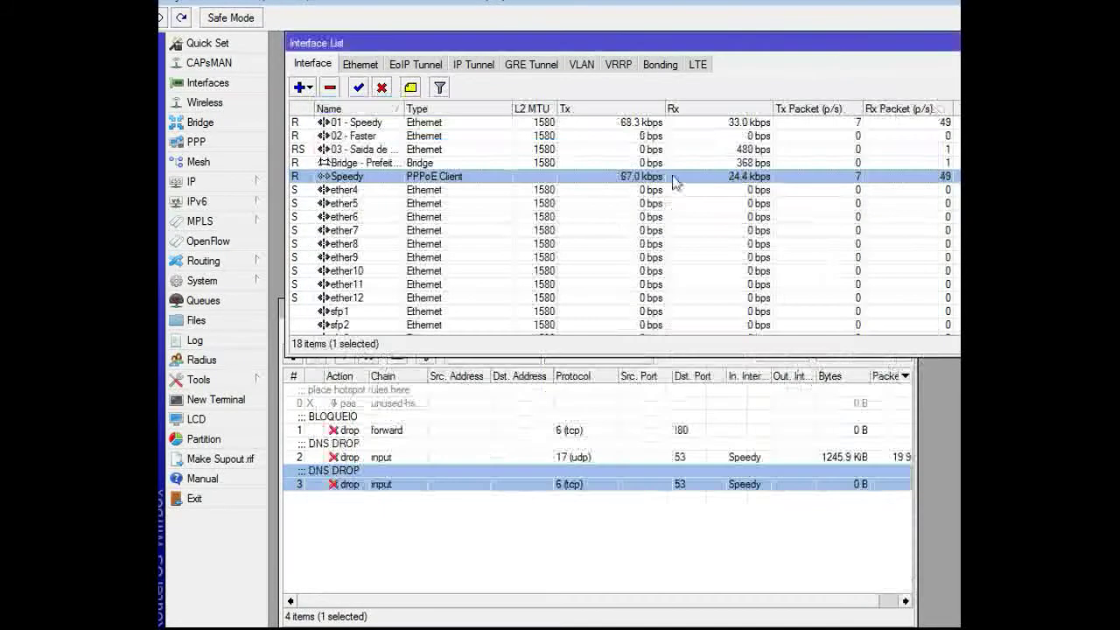
click(616, 190)
click(616, 179)
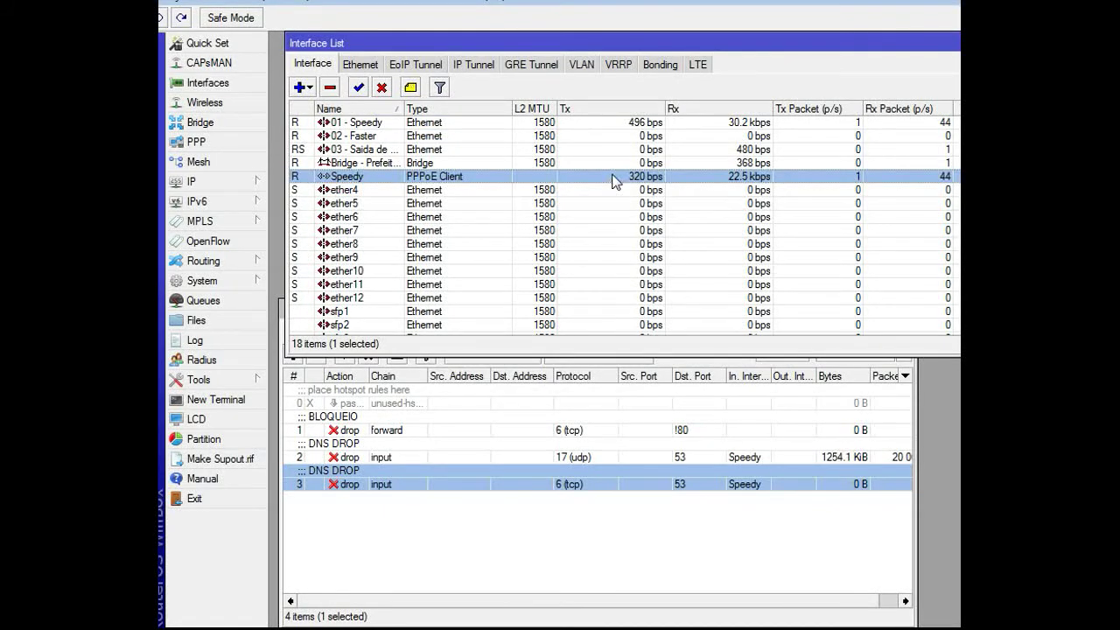
click(584, 190)
click(583, 181)
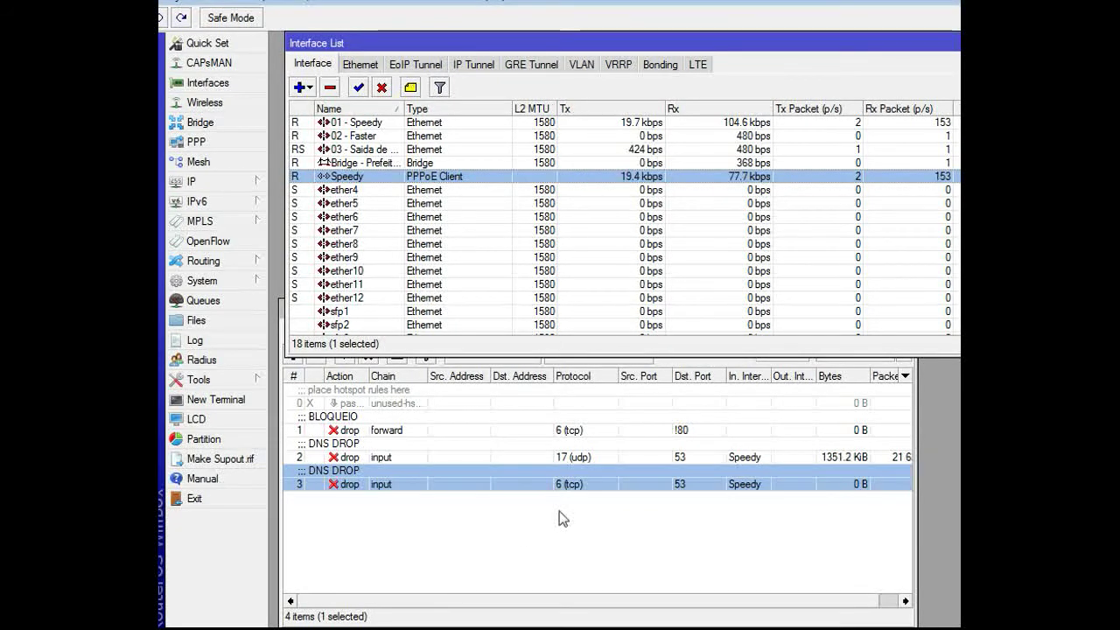
click(421, 537)
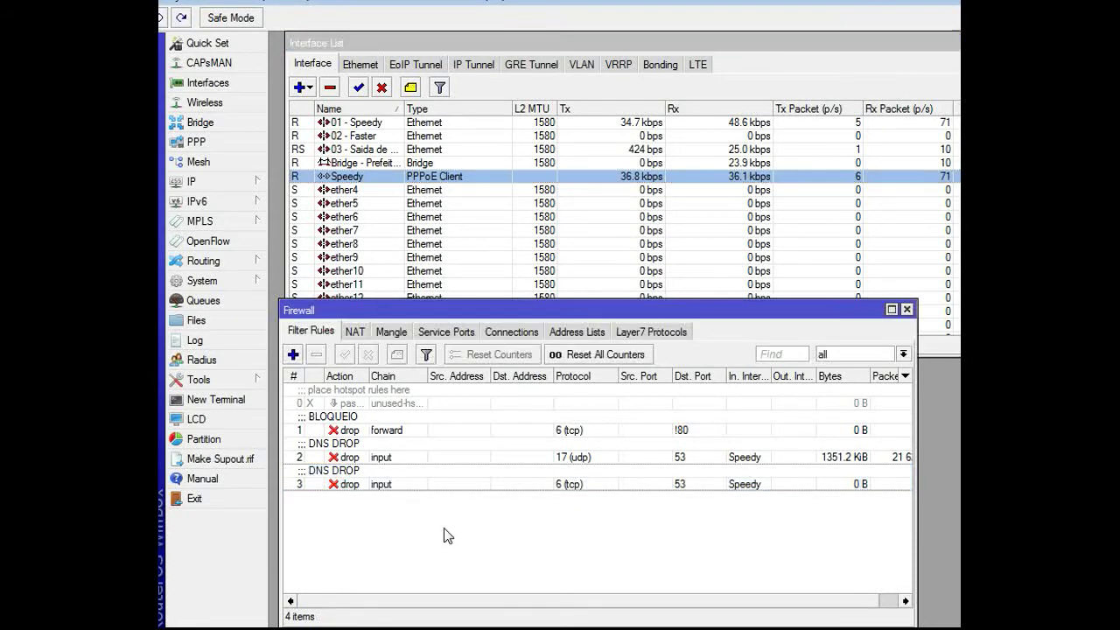
click(430, 485)
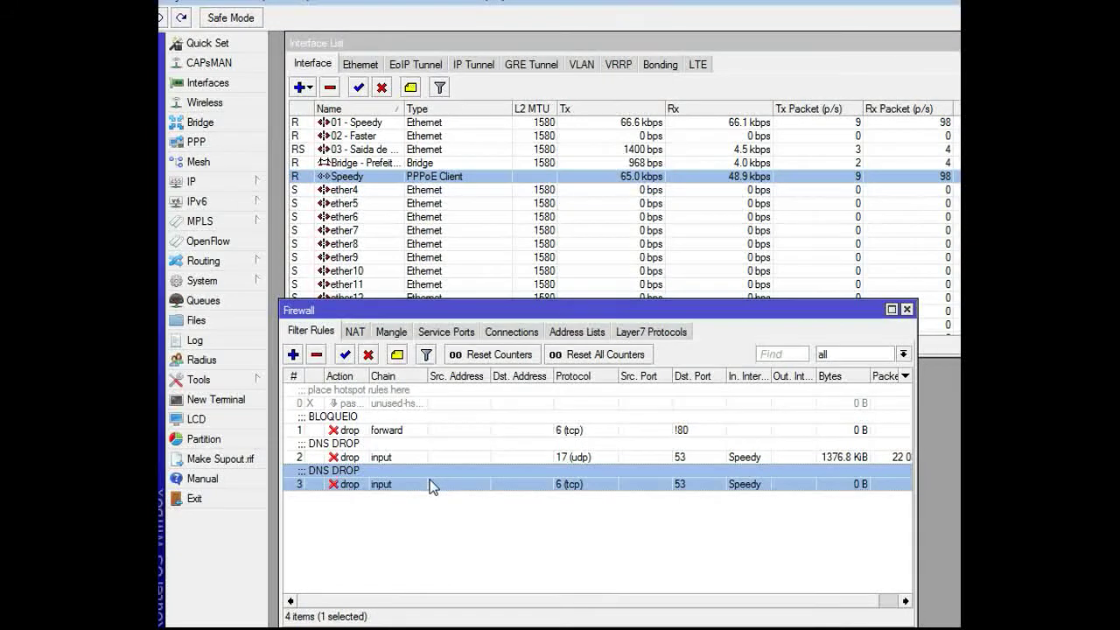
double_click(430, 483)
Step: Try changing the TCP 53 rule's destination port to 8080, then discard the edit
drag(507, 230, 441, 234)
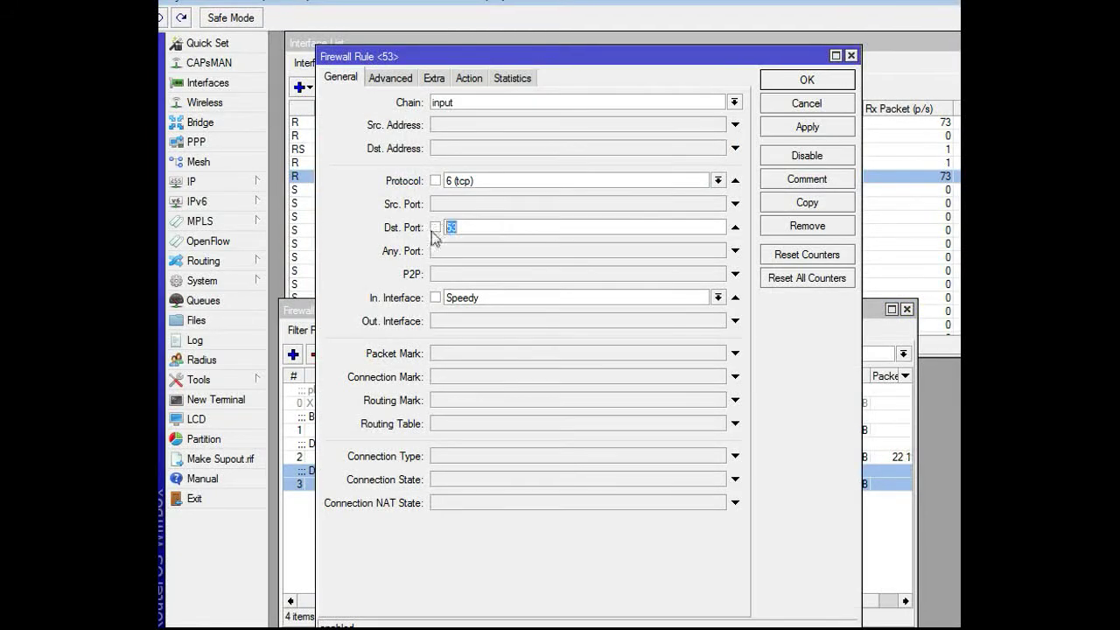
text(8080)
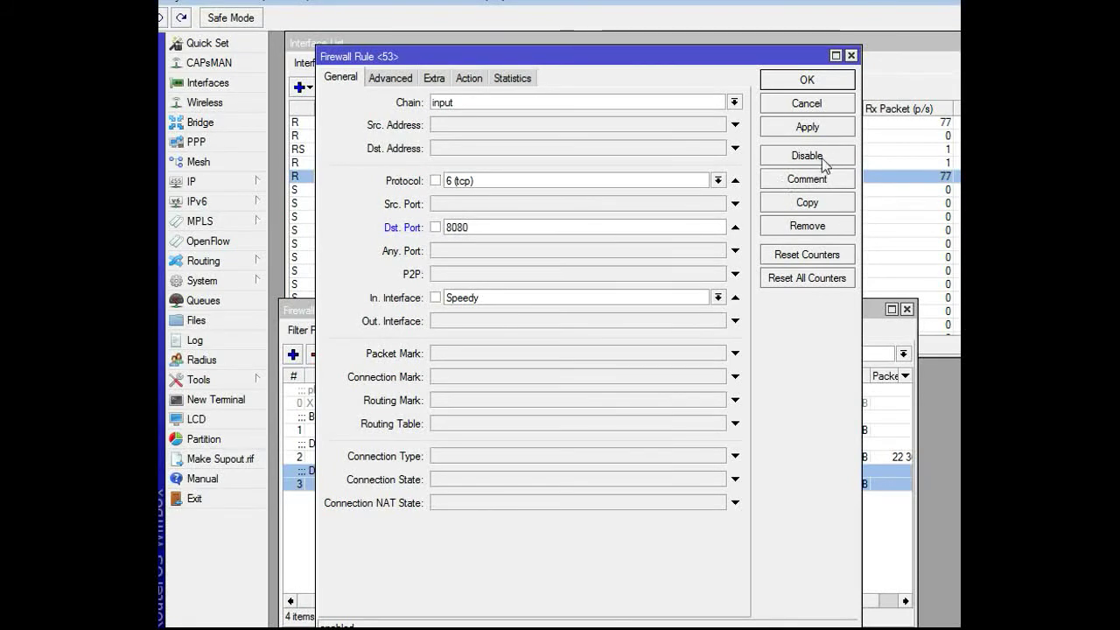
click(836, 103)
Step: Copy the TCP 53 rule as a new DNS DROP rule with destination port 8080
double_click(609, 485)
click(805, 203)
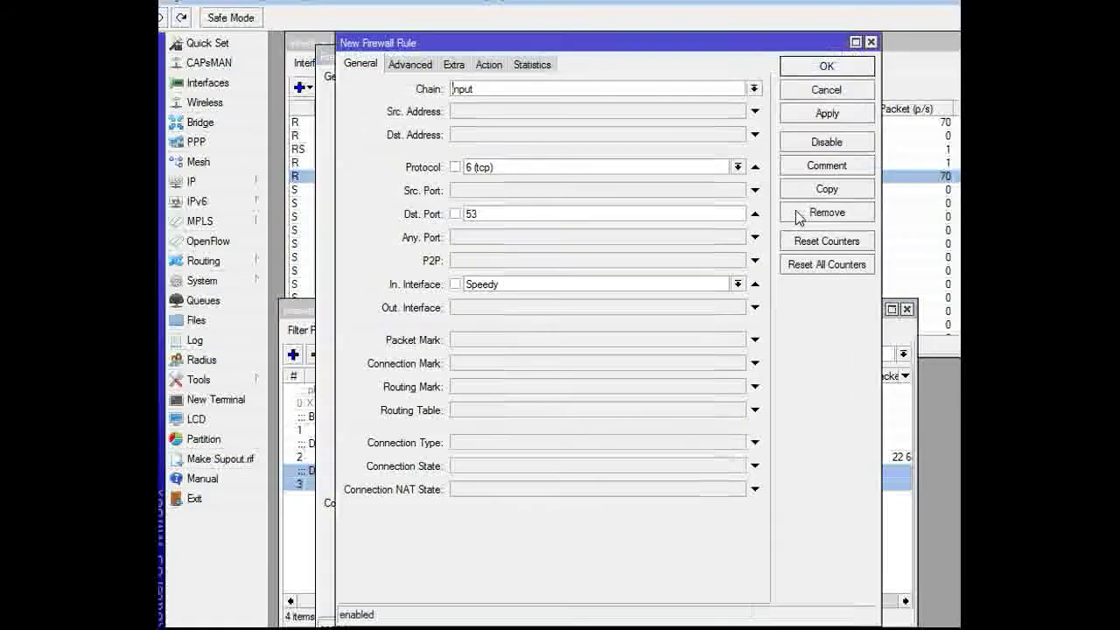
double_click(469, 213)
text(808)
click(814, 113)
click(814, 67)
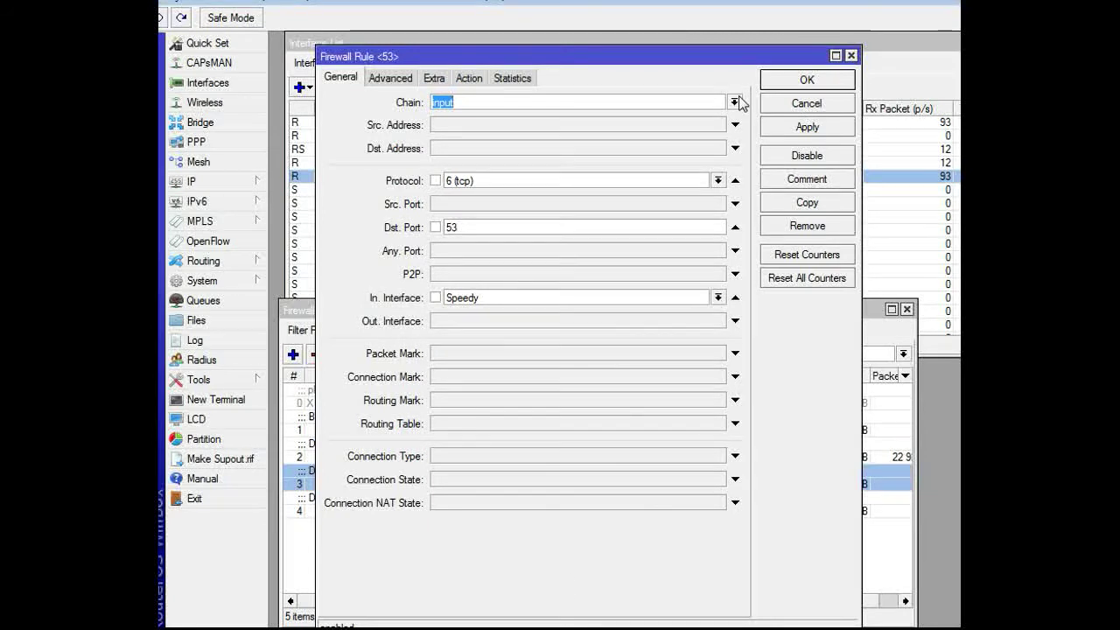
click(792, 81)
click(468, 515)
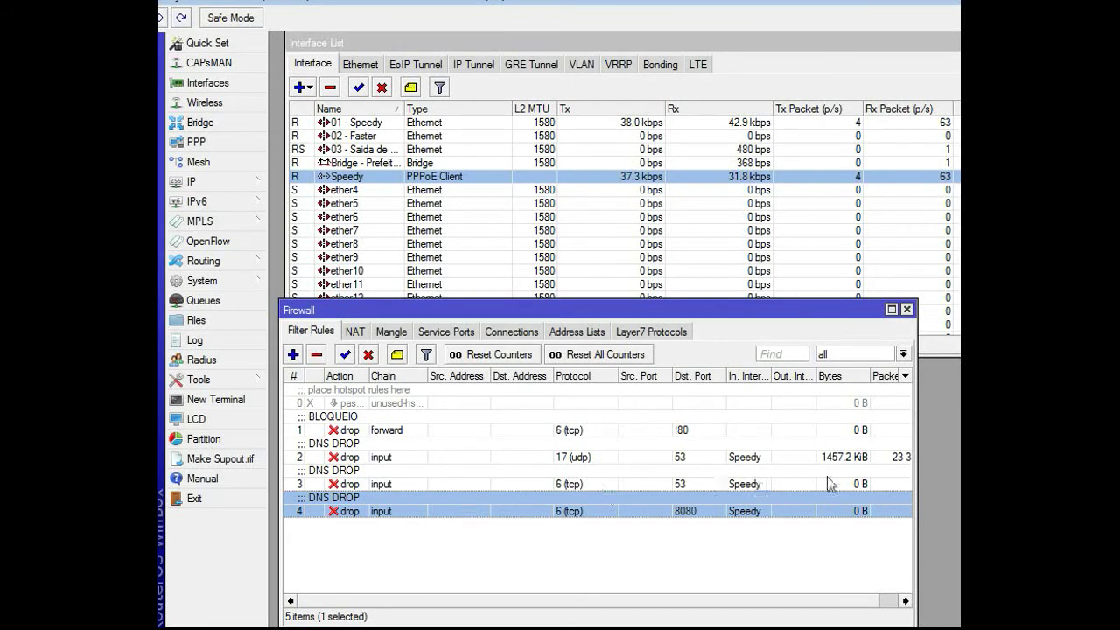
Step: Widen the Firewall window, dismiss an empty new rule, and move the window higher
drag(939, 453, 941, 453)
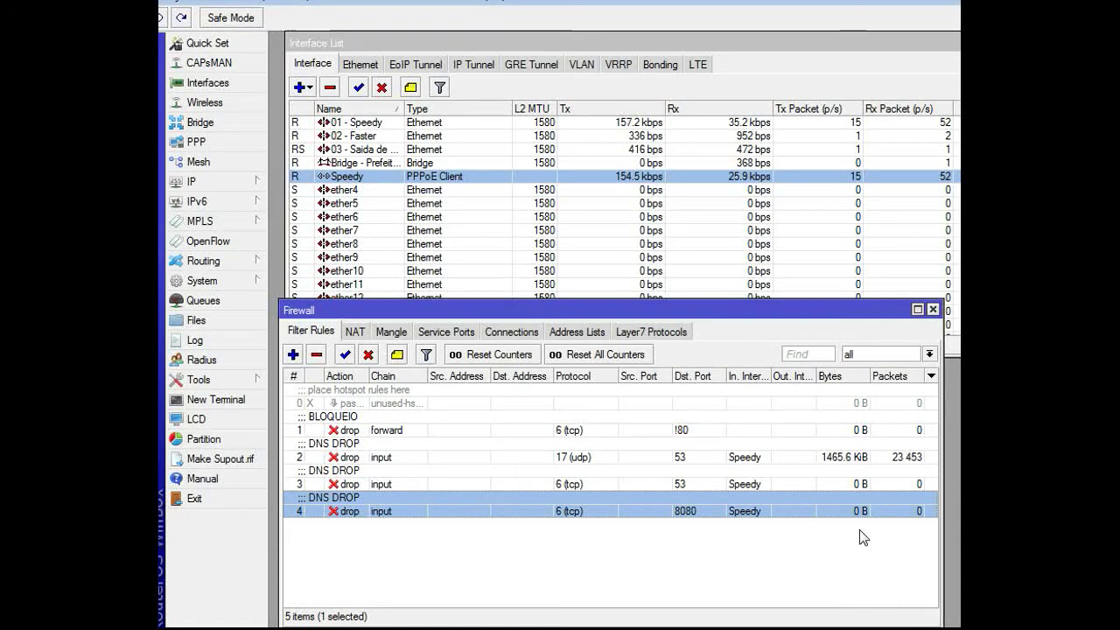
click(633, 567)
click(632, 513)
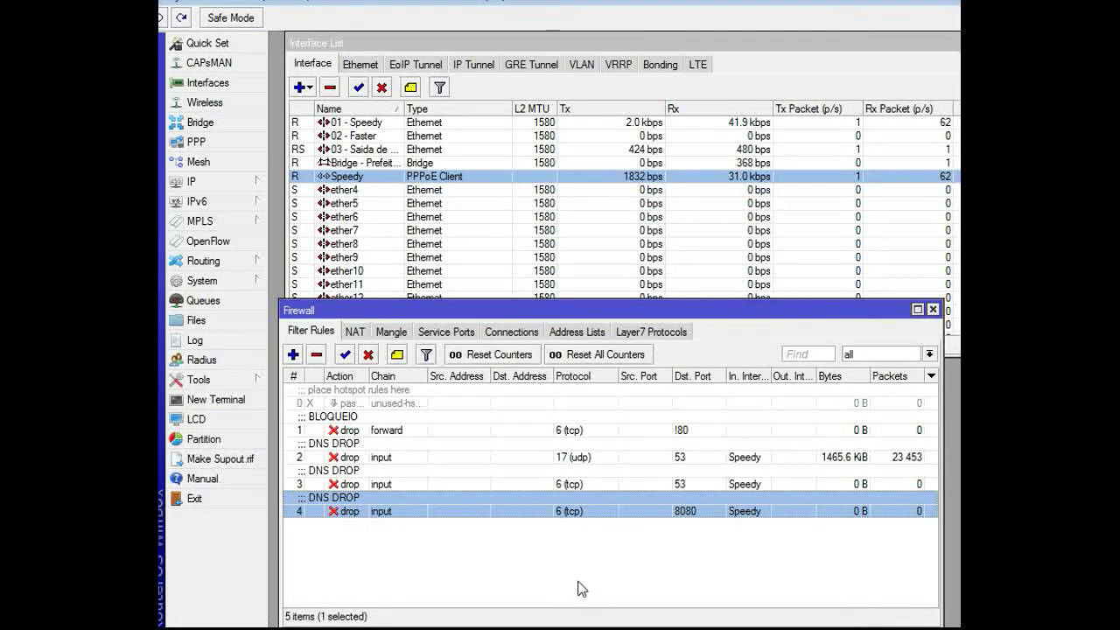
click(294, 354)
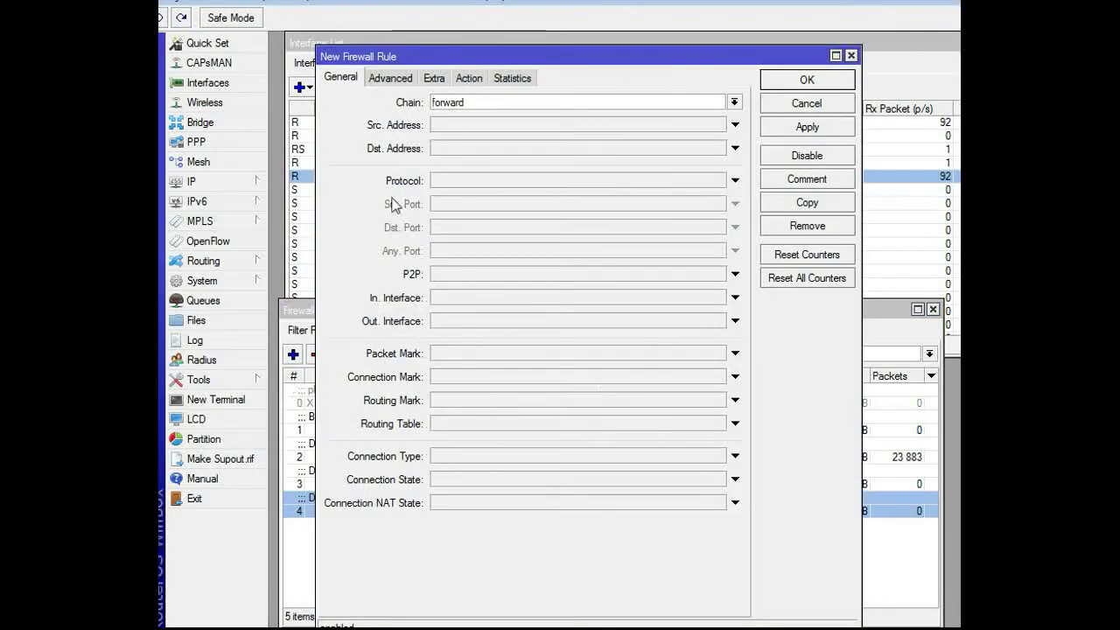
click(851, 56)
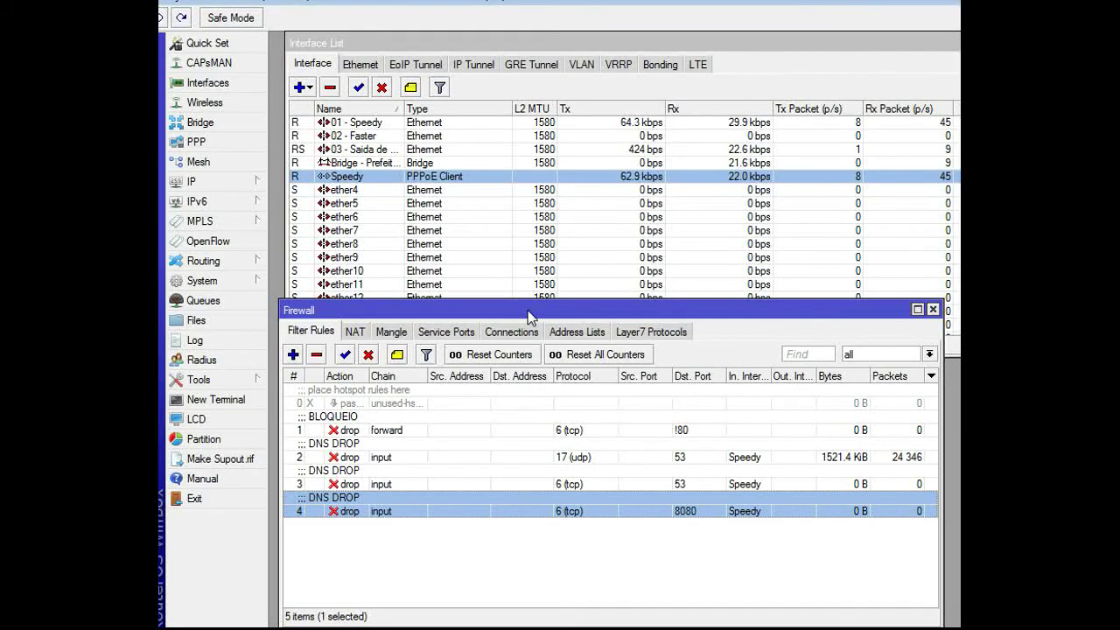
drag(529, 316, 527, 279)
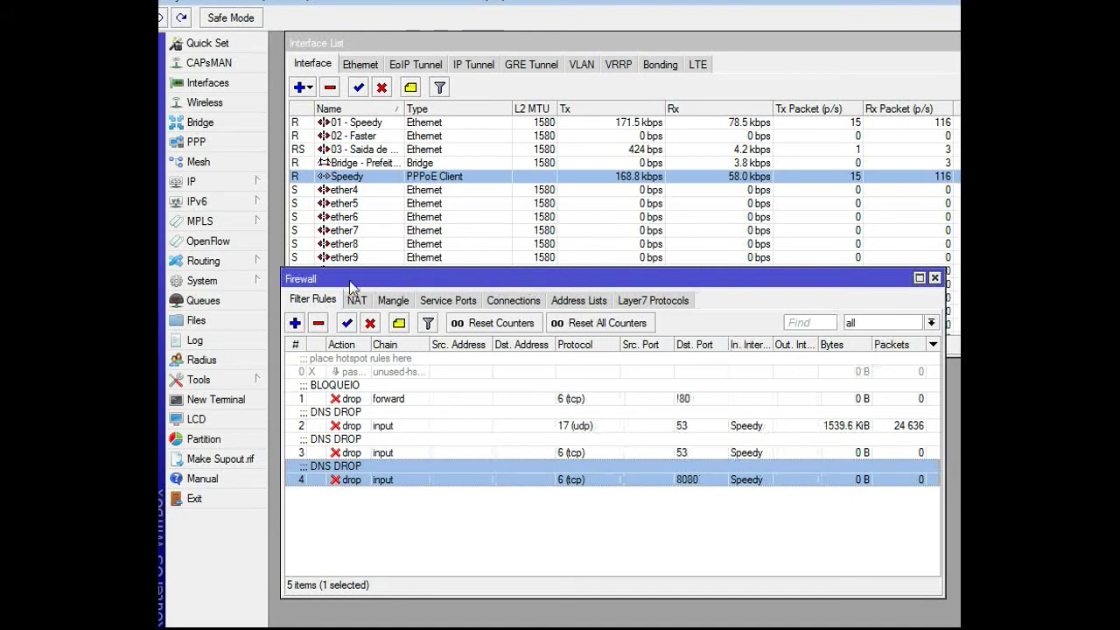
Step: Draft a new rule with chain input, In. Interface Speedy and action drop
click(295, 324)
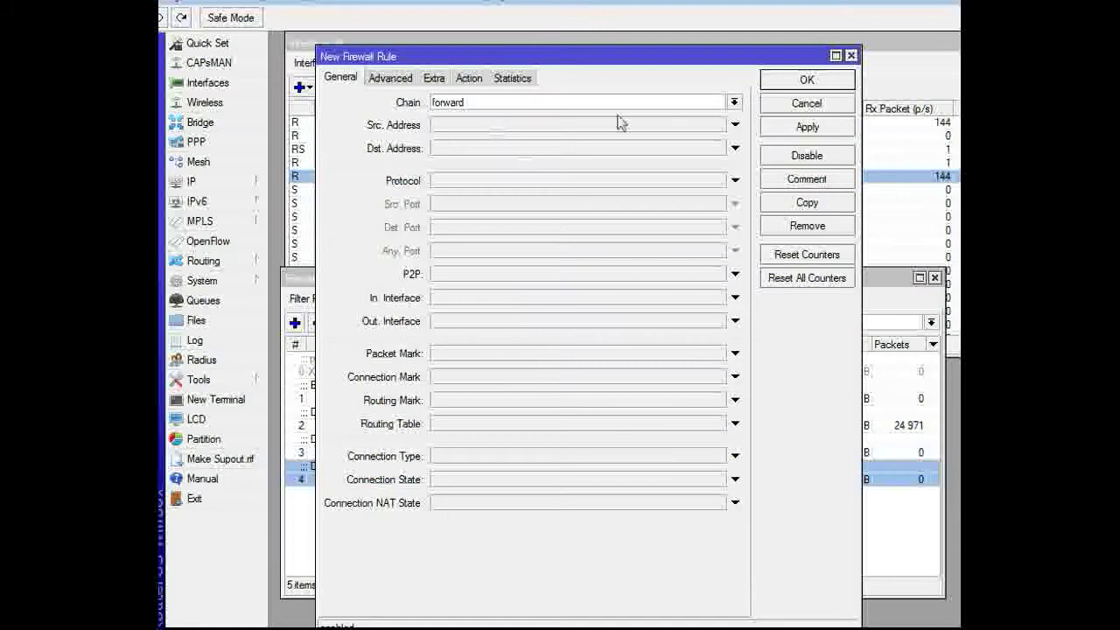
click(735, 102)
click(446, 129)
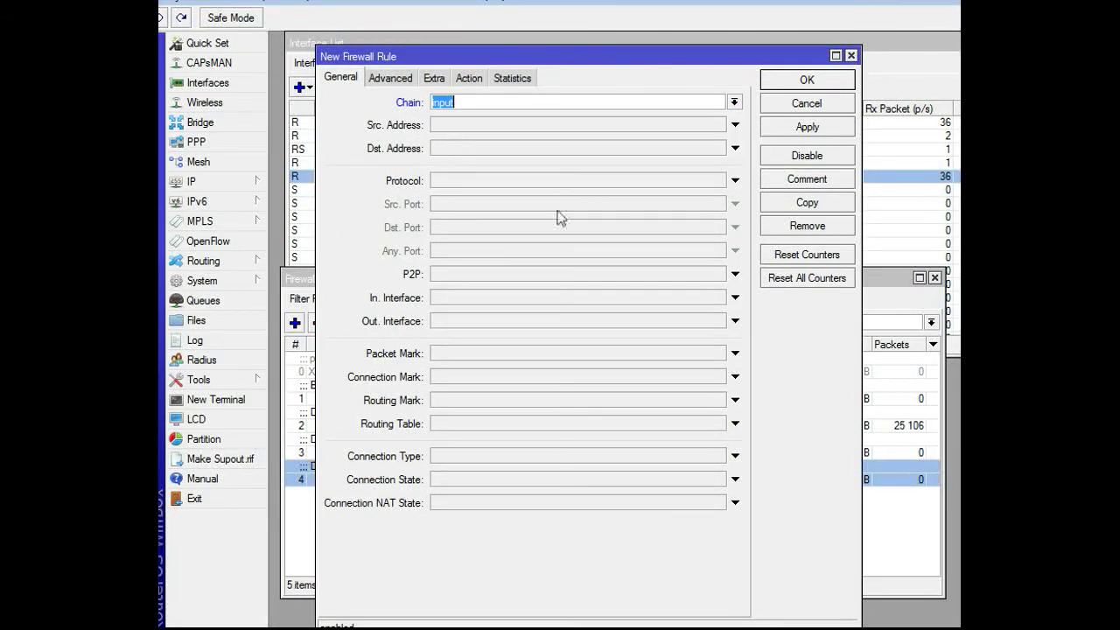
click(490, 299)
click(483, 294)
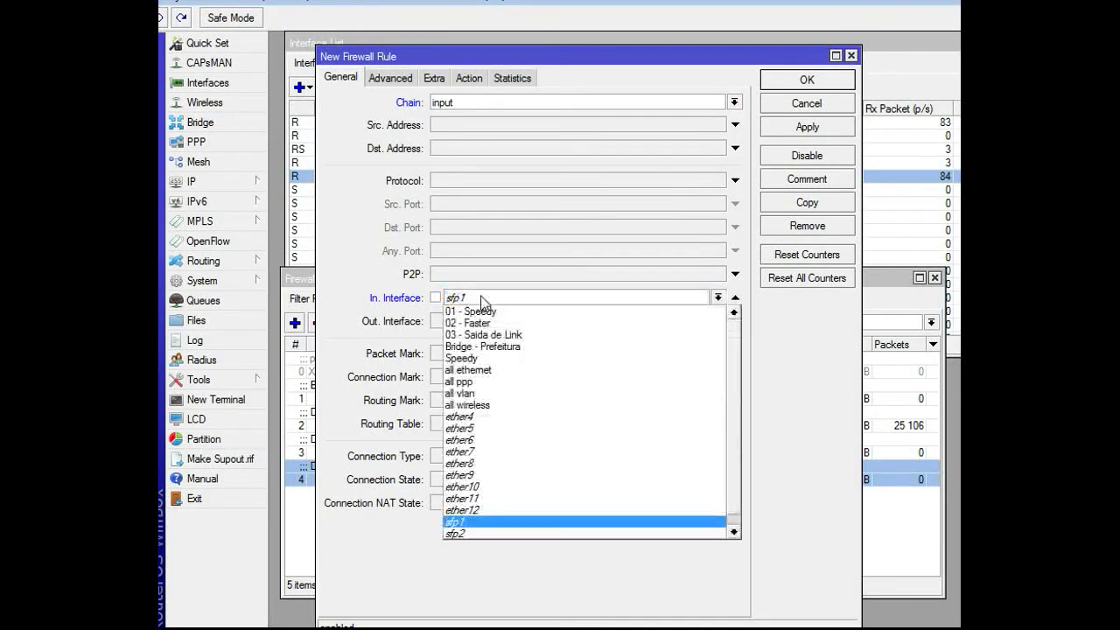
click(479, 360)
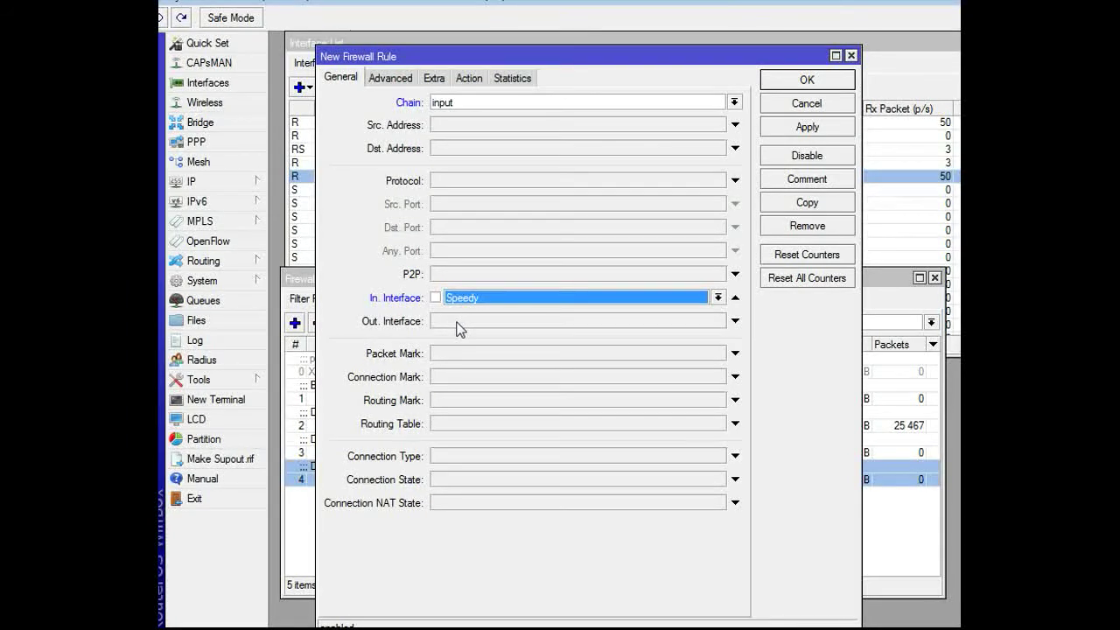
click(476, 84)
click(457, 104)
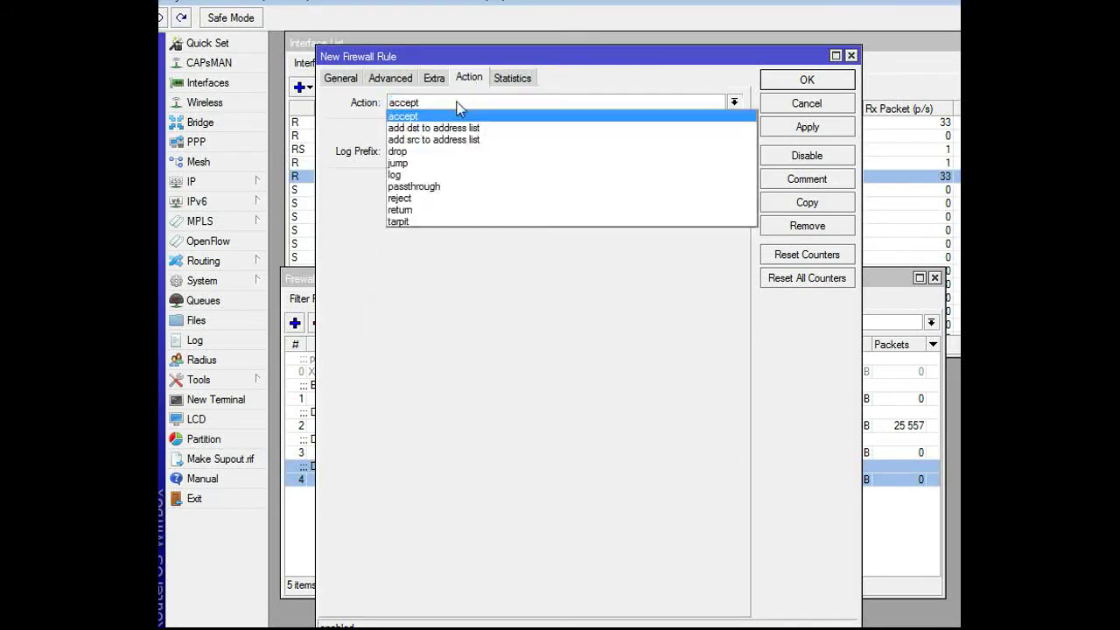
click(402, 154)
click(340, 78)
Step: Discard the draft rule without applying and nudge the Firewall window up
drag(387, 56, 393, 203)
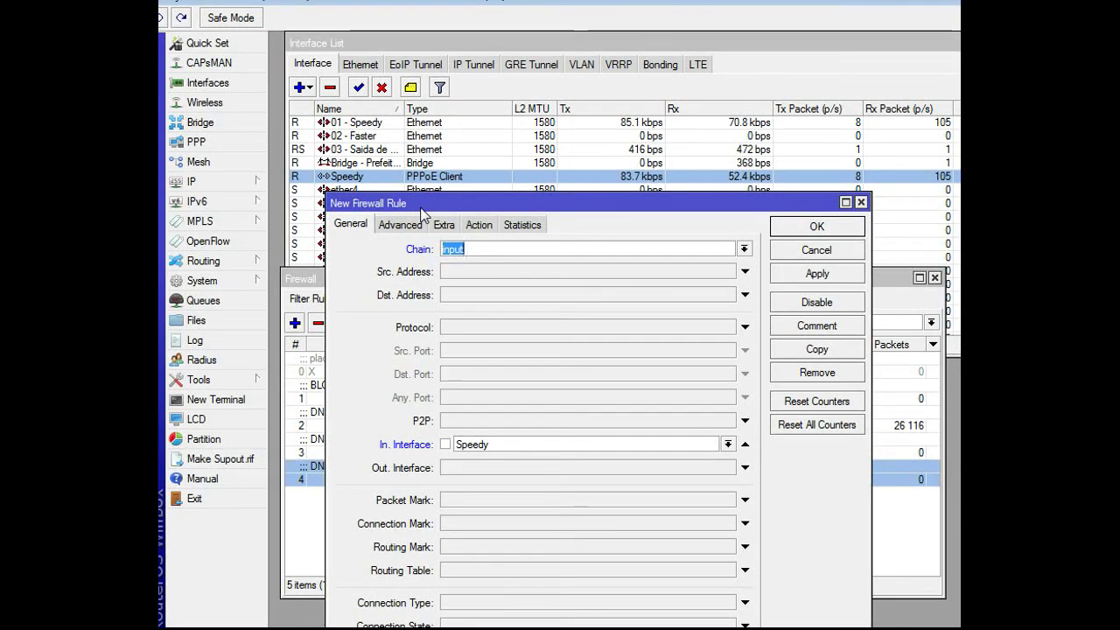
drag(447, 208, 429, 209)
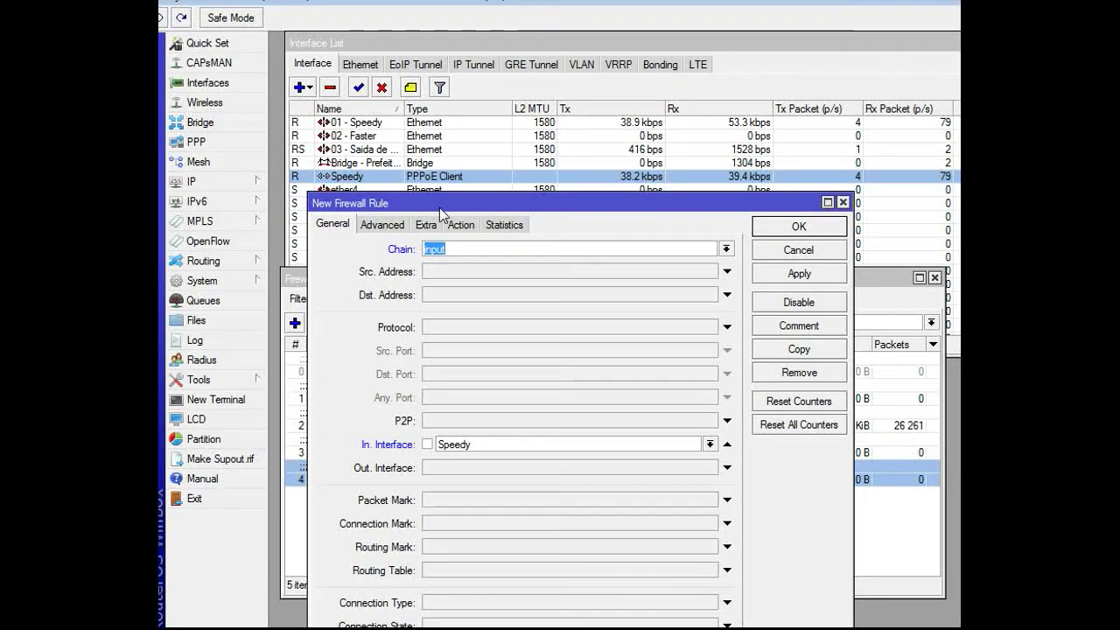
click(844, 202)
mouse_move(735, 280)
mouse_down()
mouse_move(739, 261)
mouse_move(732, 292)
mouse_up()
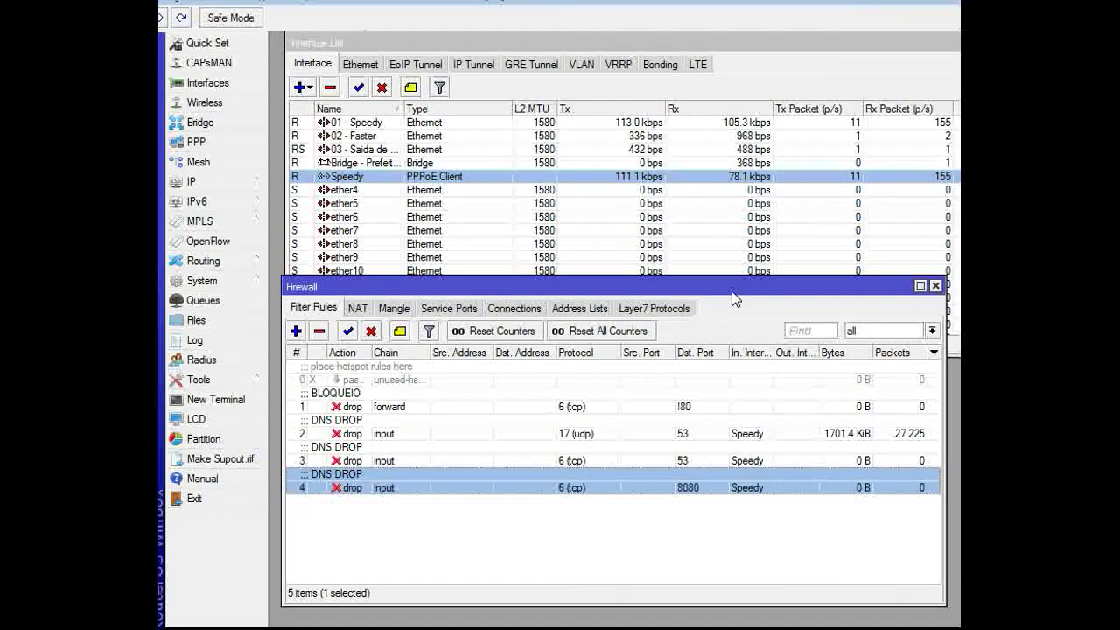
drag(724, 292, 725, 286)
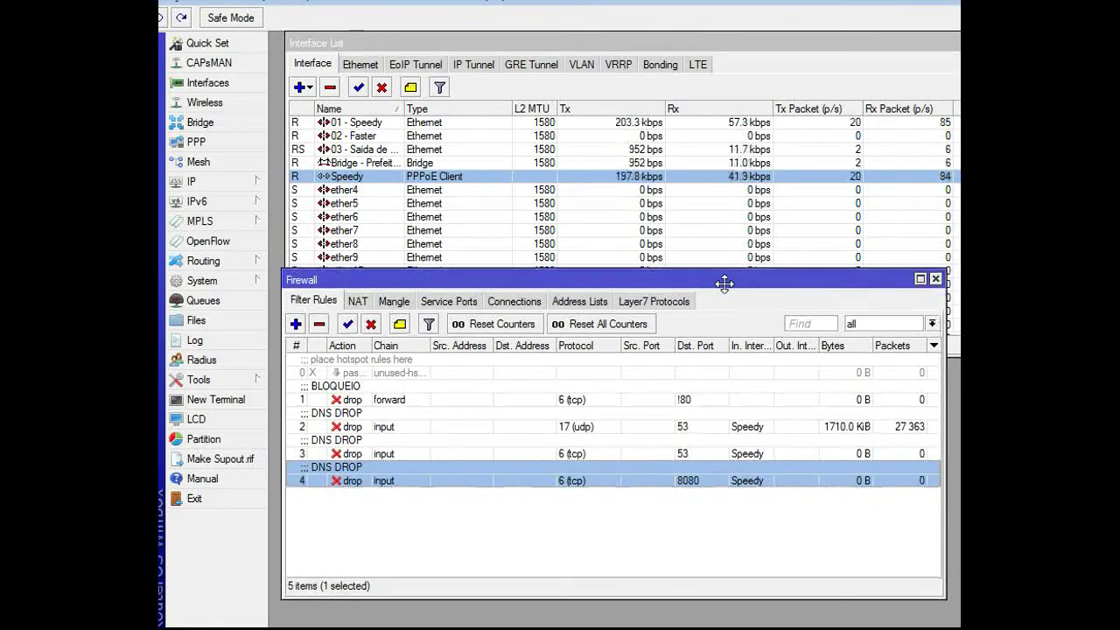
right_click(461, 177)
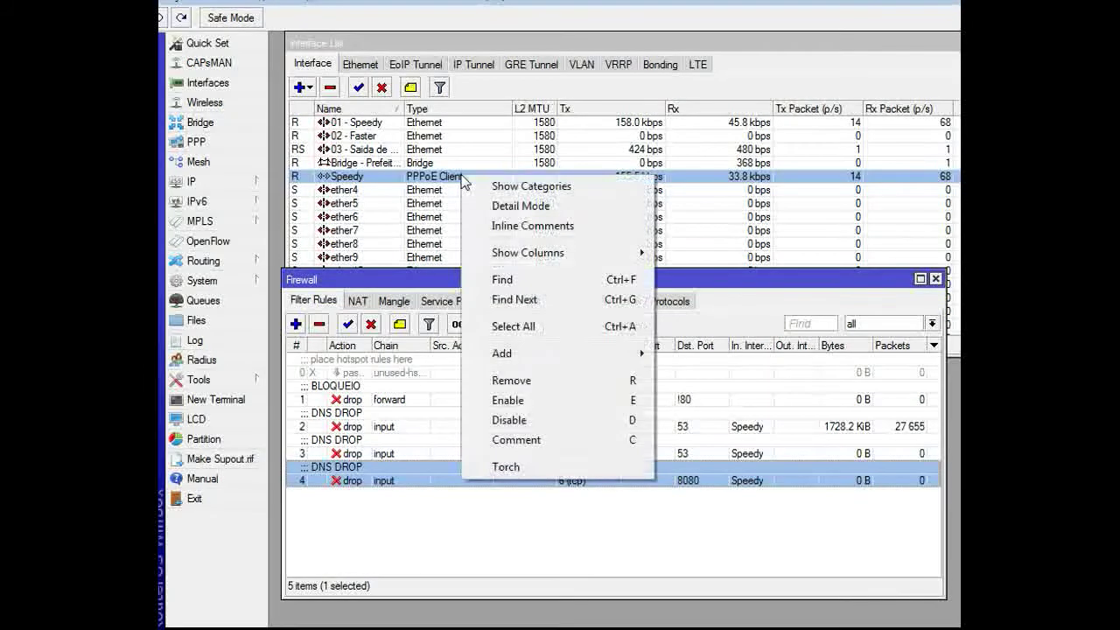
click(501, 467)
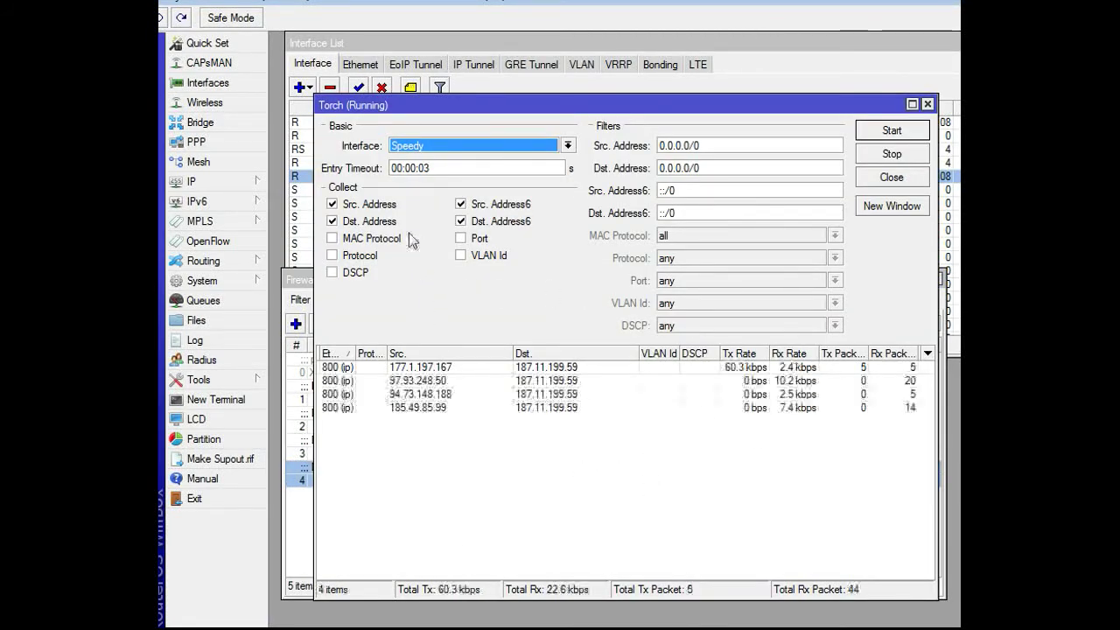
click(334, 255)
click(464, 237)
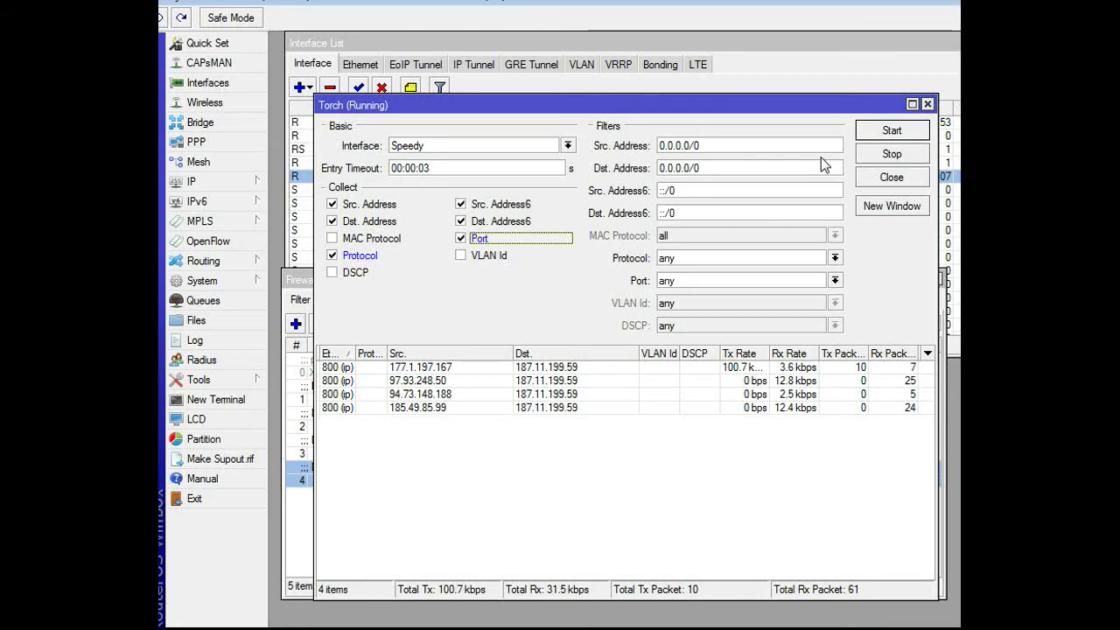
click(876, 138)
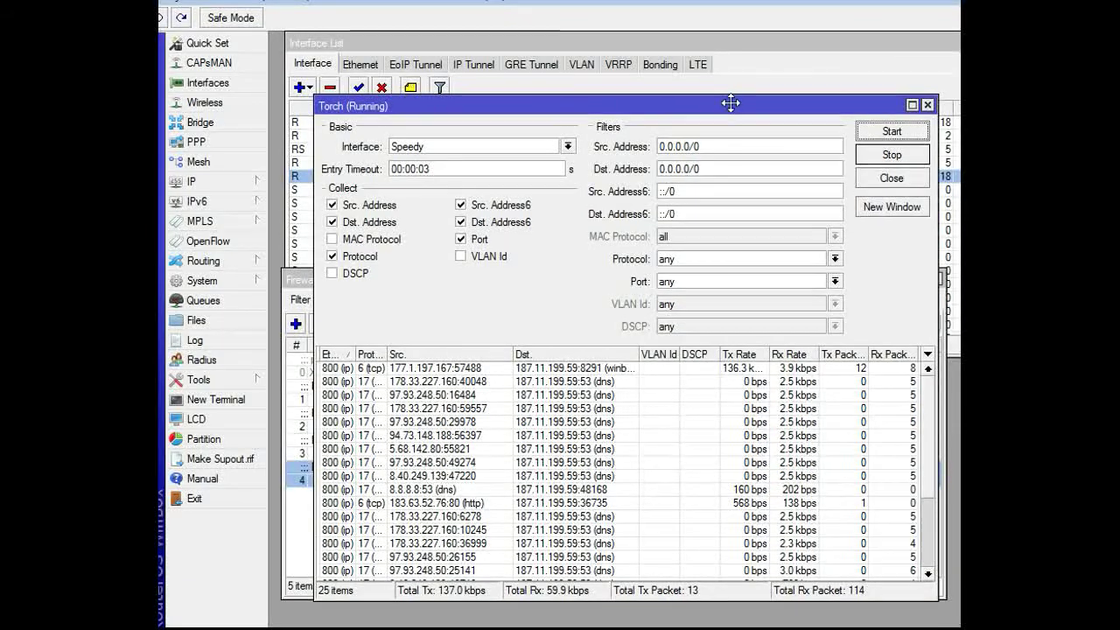
drag(728, 102, 724, 104)
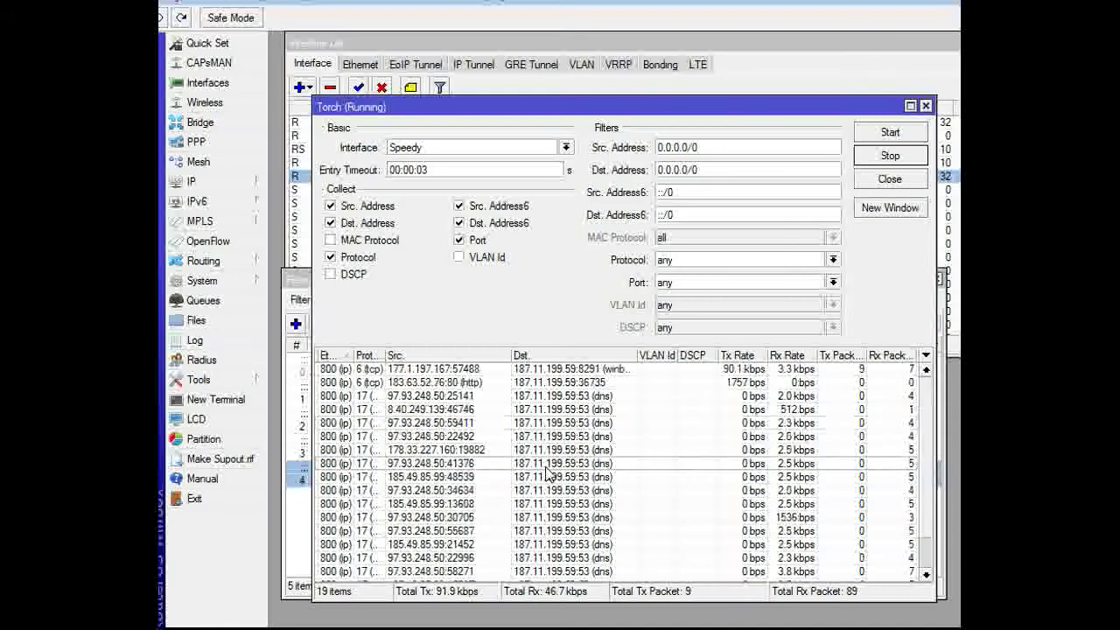
click(567, 423)
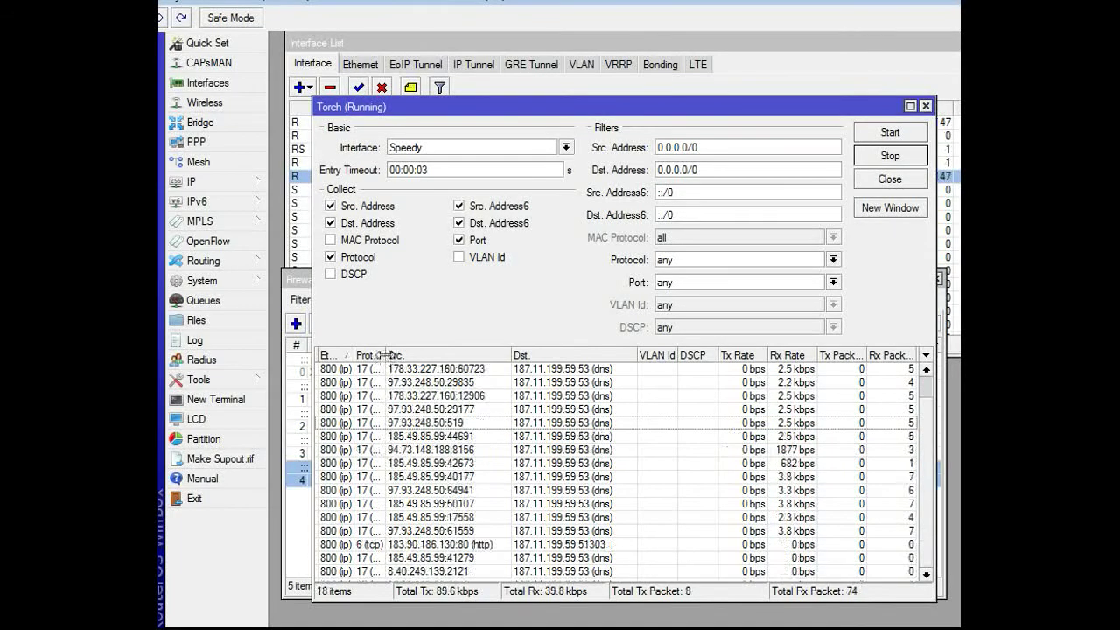
drag(384, 355, 442, 356)
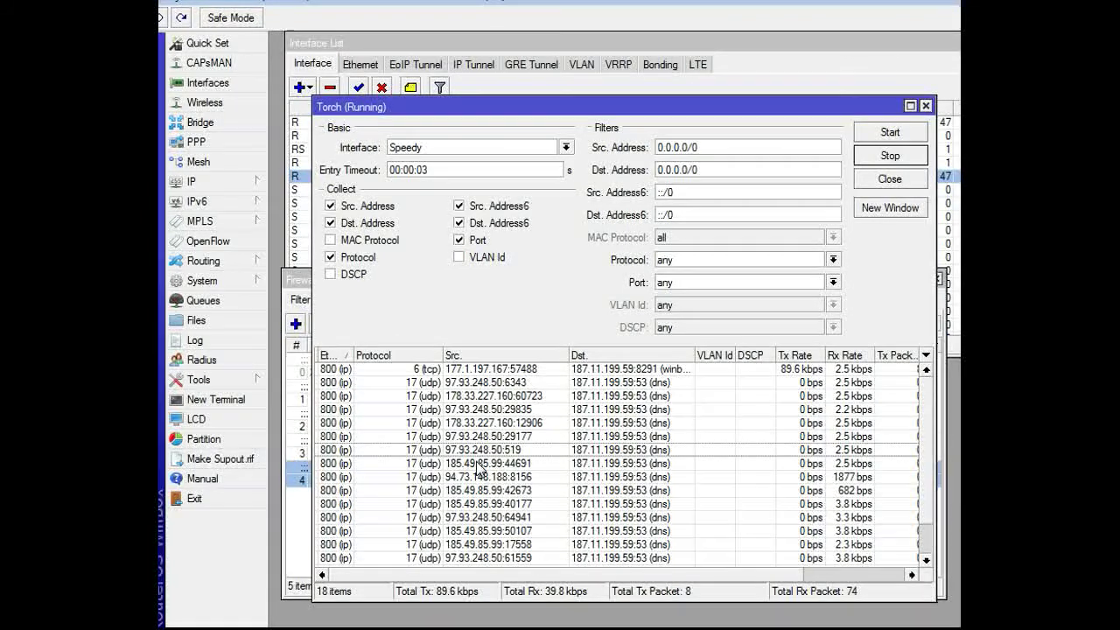
click(926, 106)
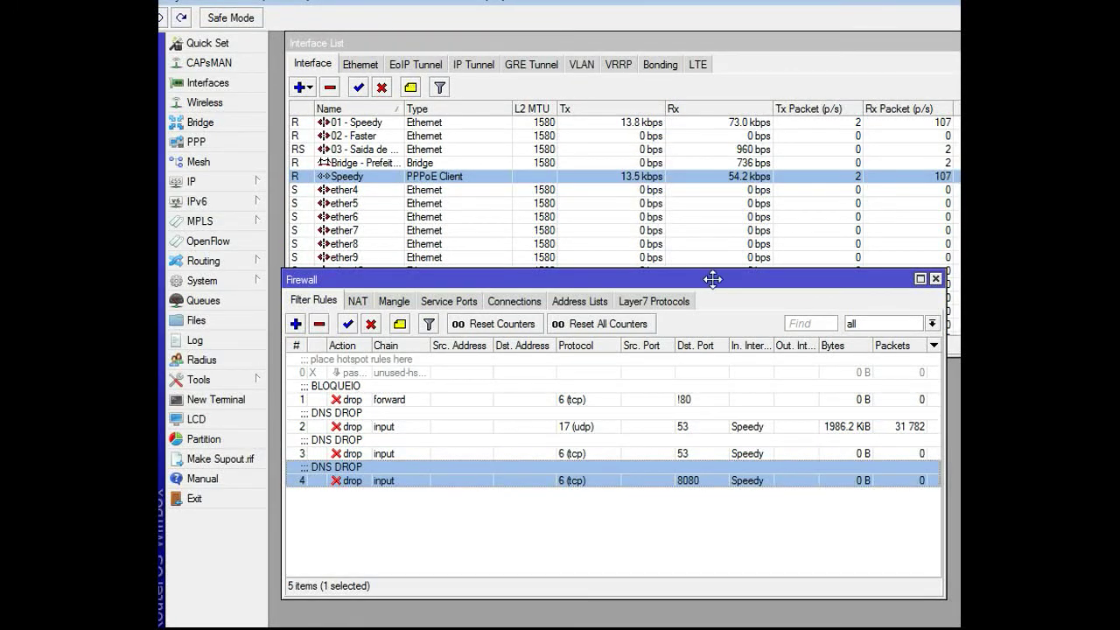
Step: Raise the Firewall window slightly and bring the Interface List to the front
drag(712, 279, 713, 267)
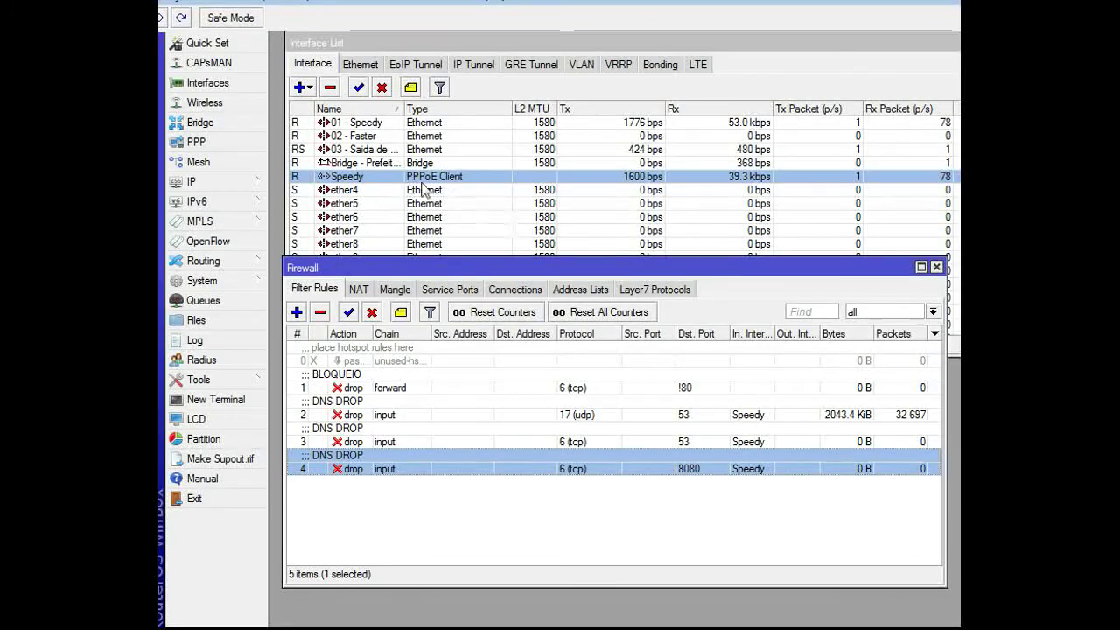
click(393, 180)
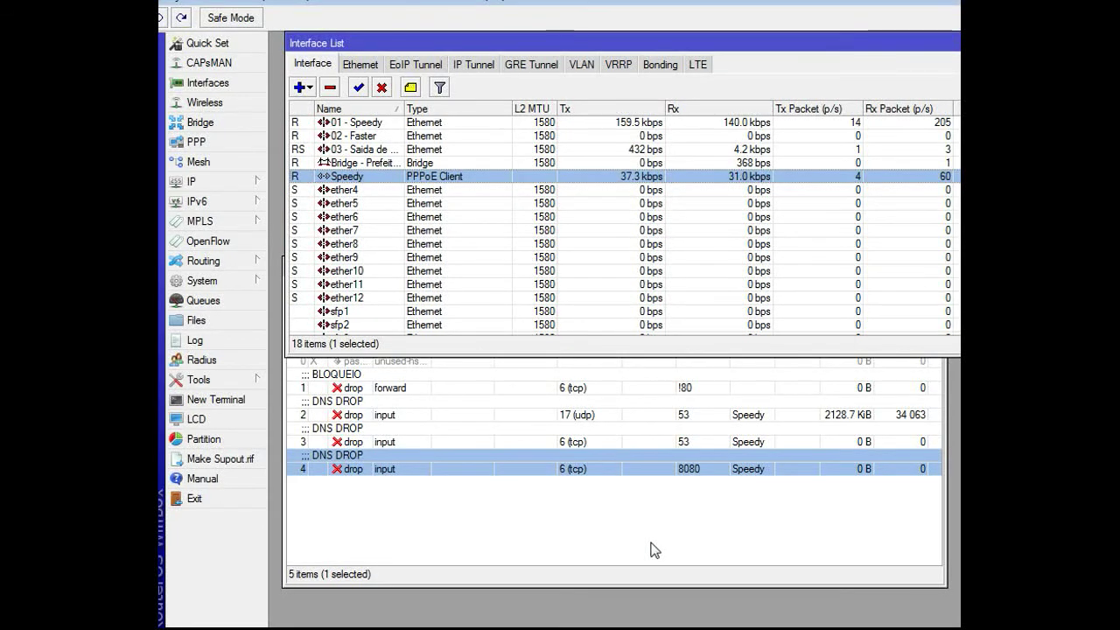
double_click(424, 179)
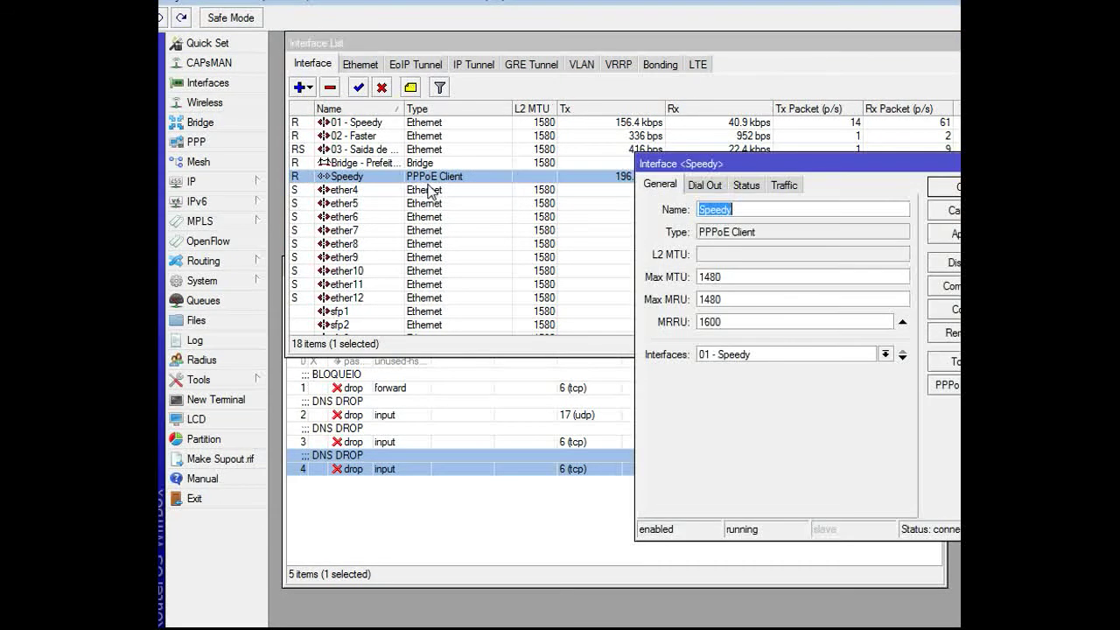
drag(736, 172, 624, 206)
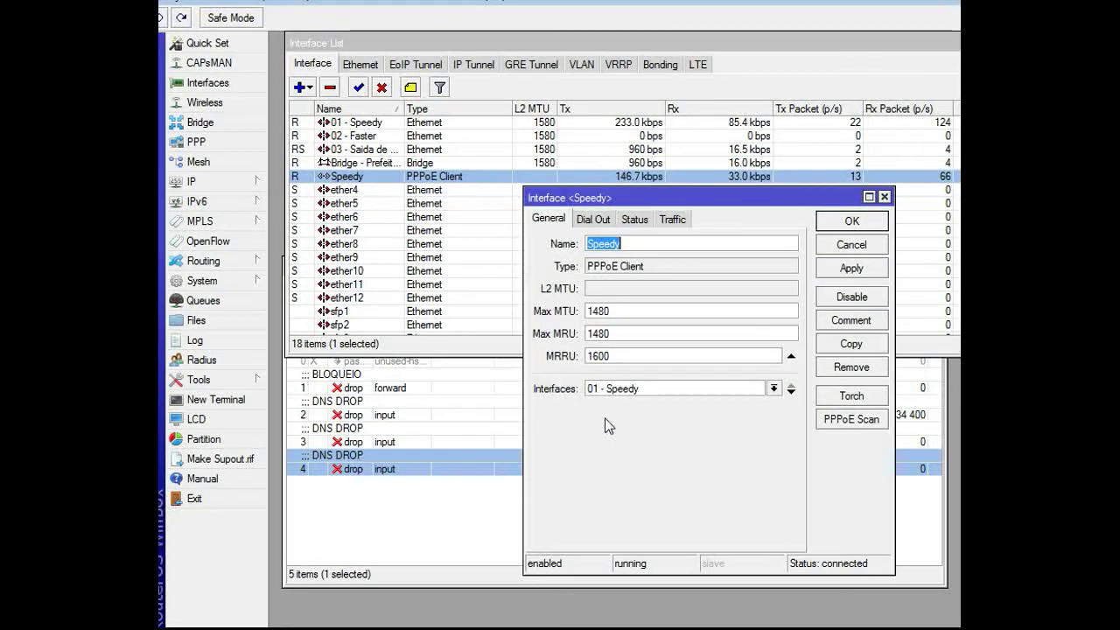
click(884, 198)
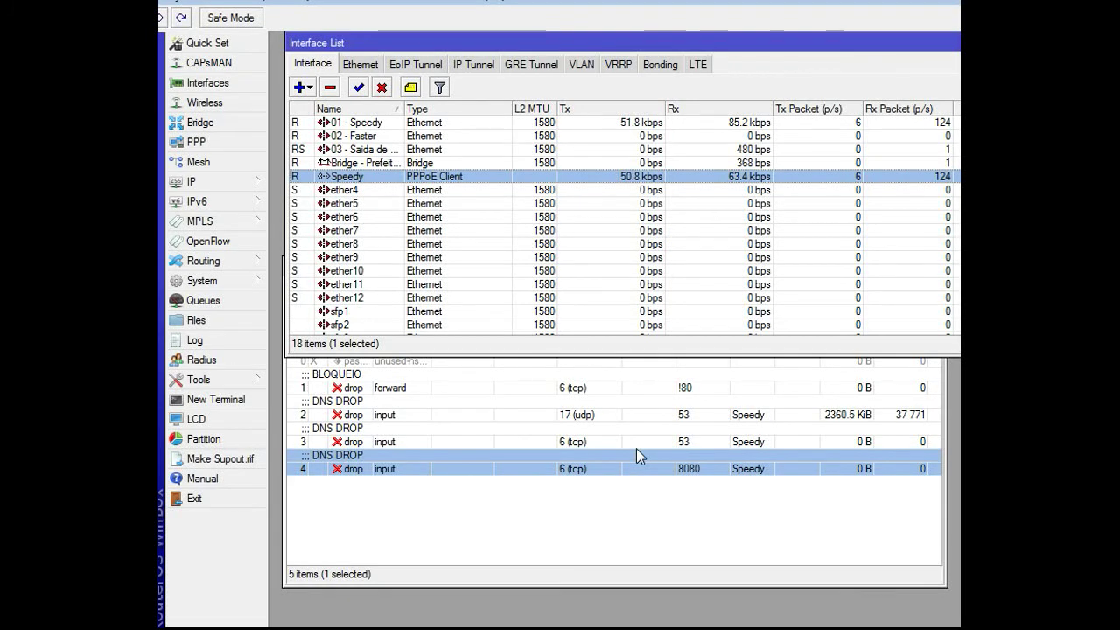
Step: Select the 8080 DNS DROP rule, then briefly Torch Speedy to see flows to 187.11.199.59
click(598, 512)
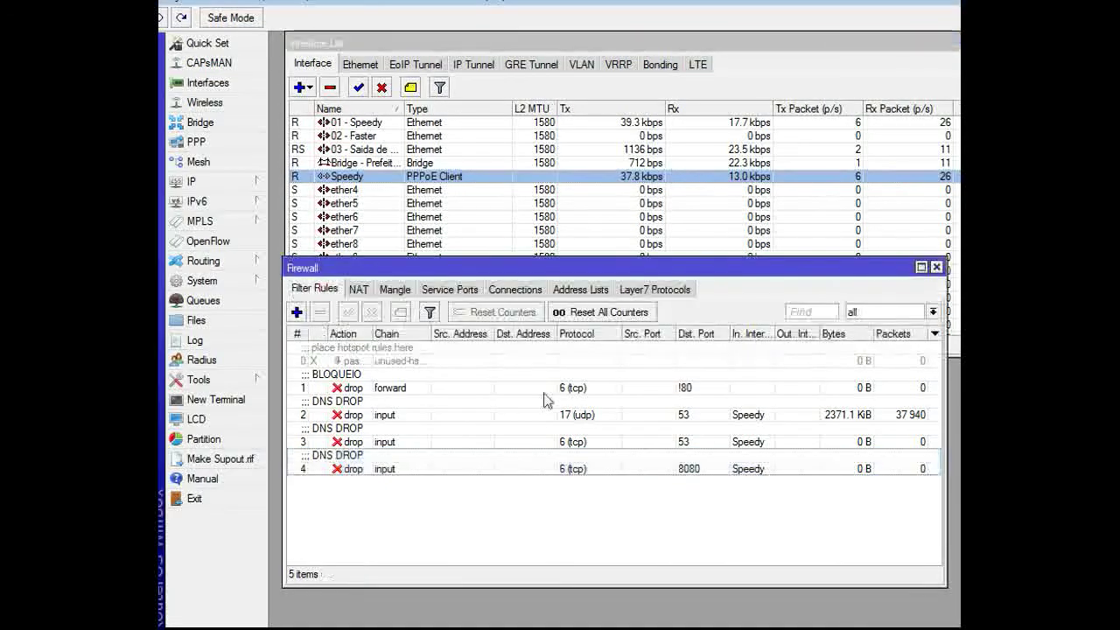
click(509, 461)
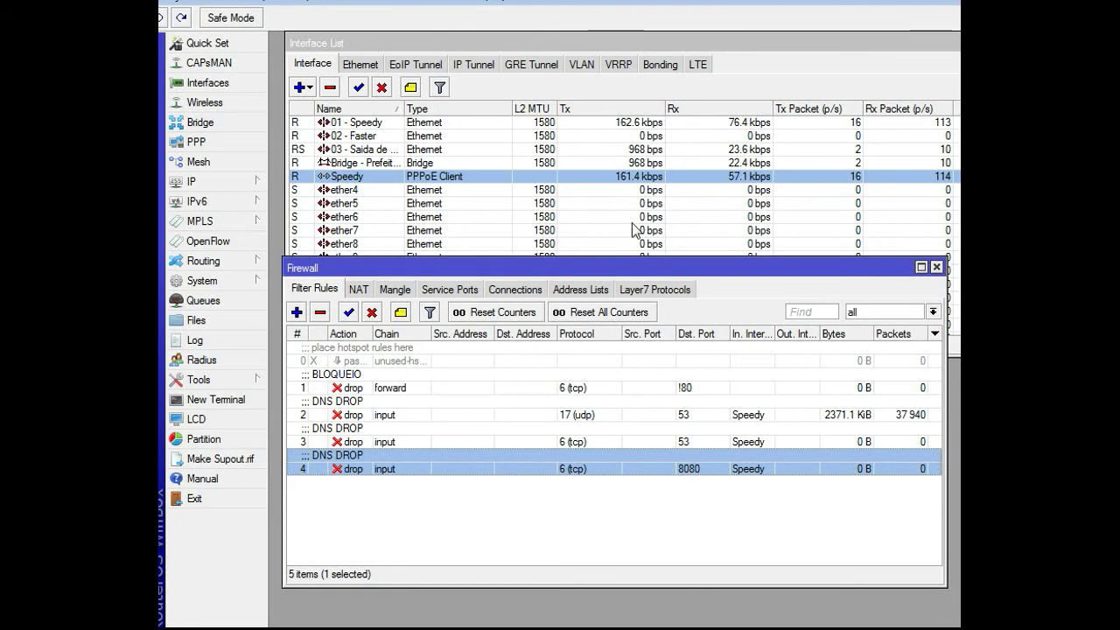
right_click(609, 178)
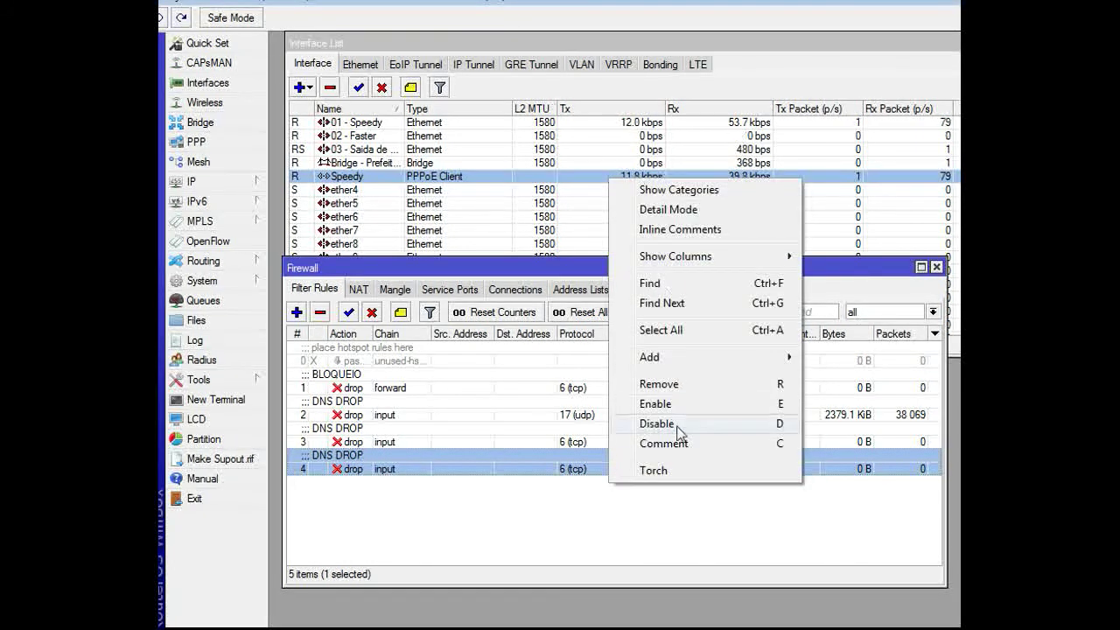
click(673, 472)
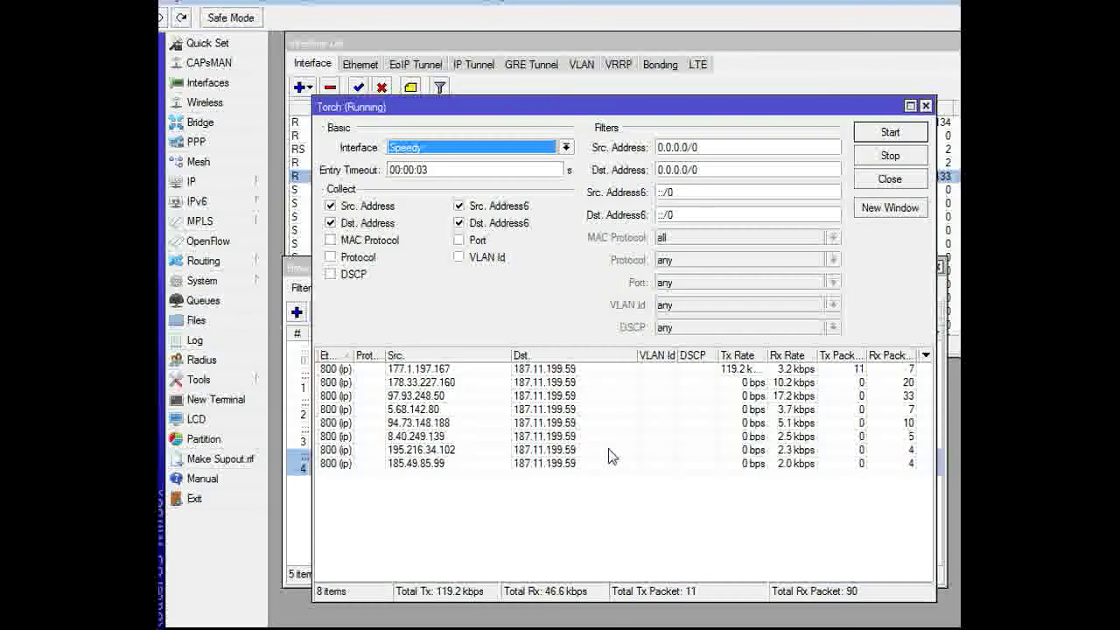
click(926, 106)
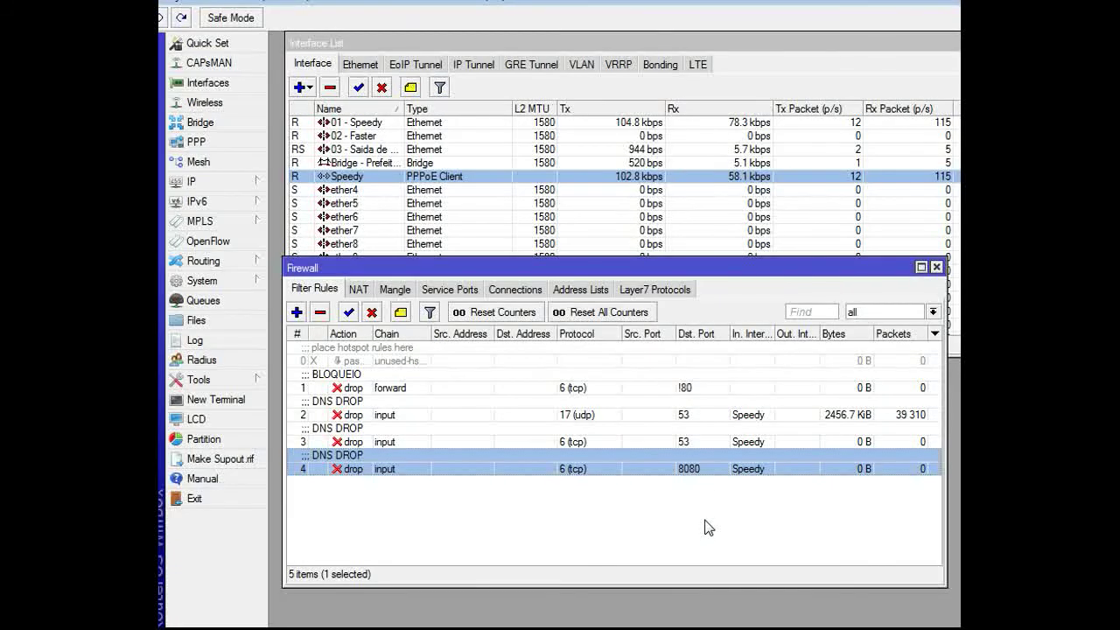